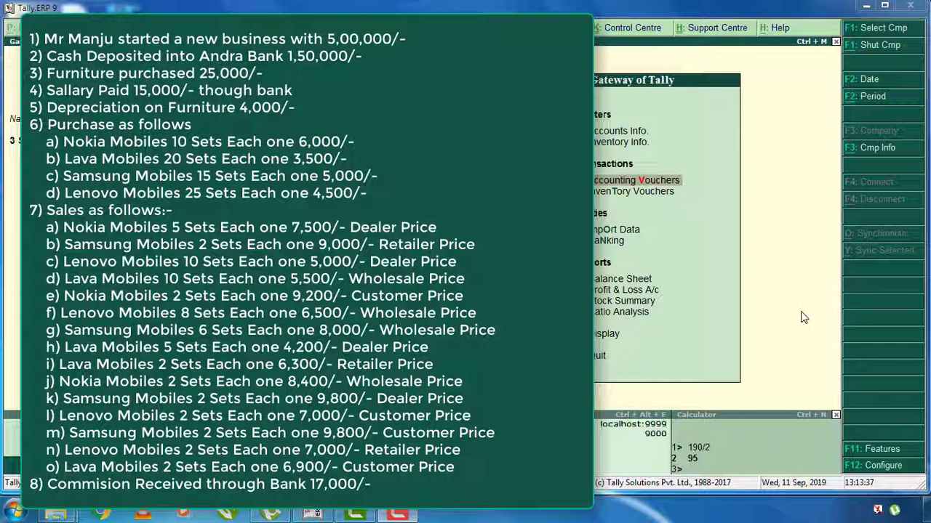
- Start a new company, entering "Mr Manju Company" as its name and accepting the same mailing name
key(alt+F1)
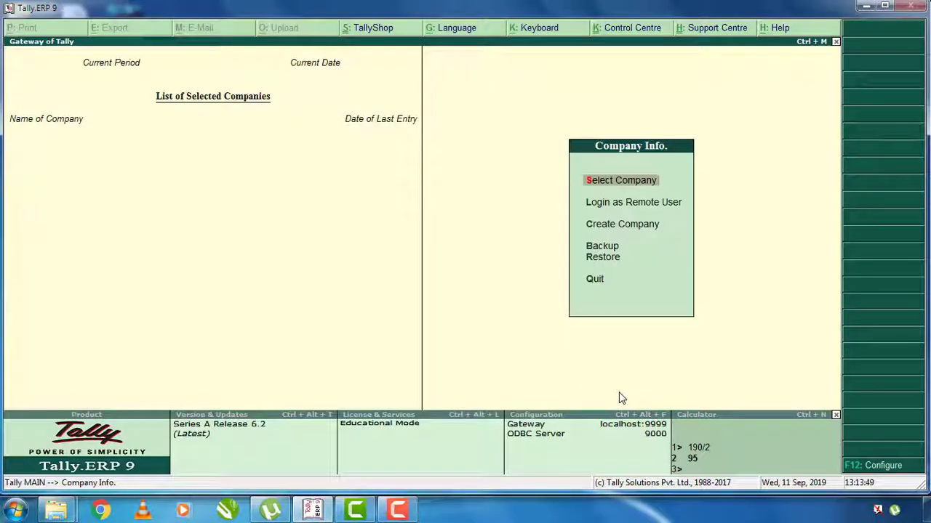
key(Down)
key(Down)
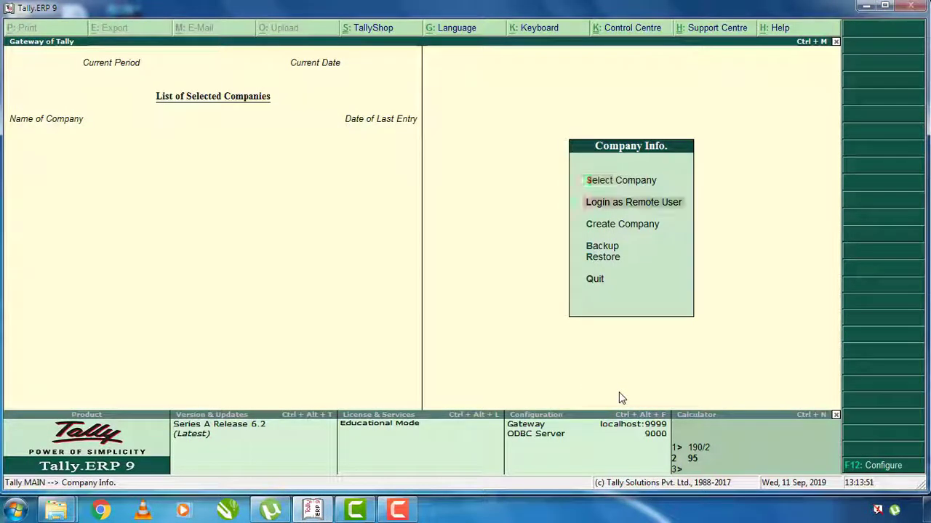
key(Return)
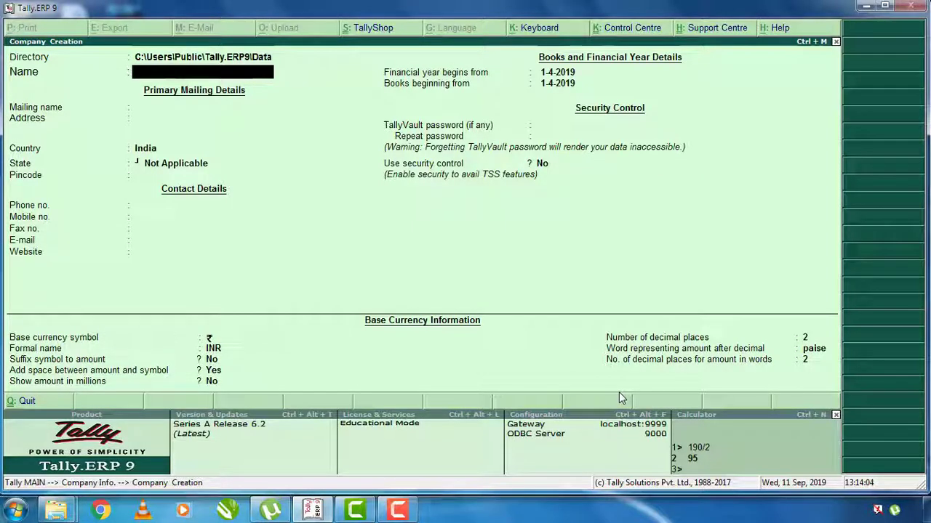
text(Mr Manju Company)
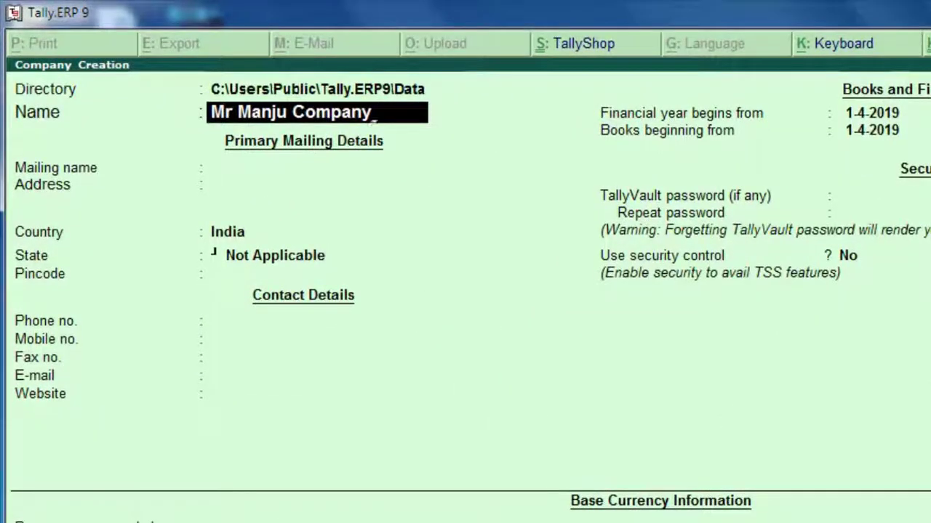
key(Return)
key(Return)
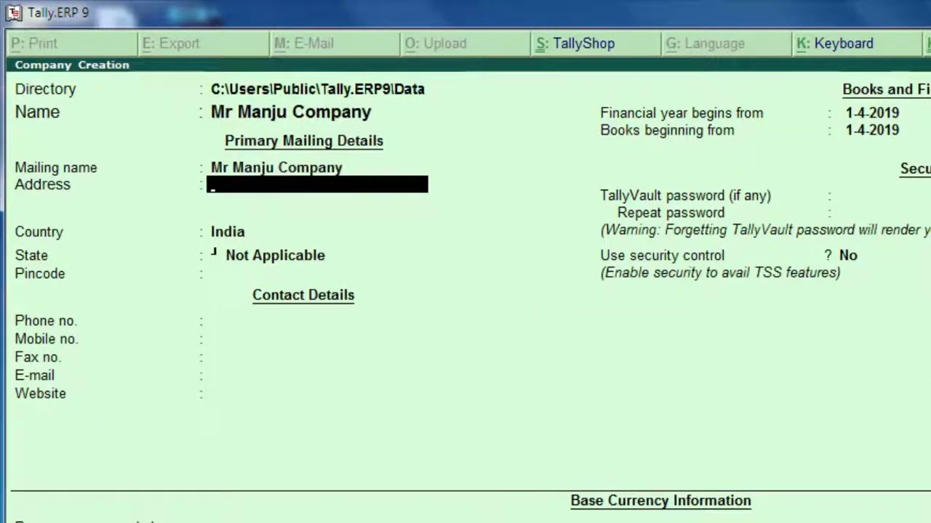
- Fill in the company's address, set its state to Karnataka, and save the new company with the remaining defaults
text(Hampi)
key(Up)
key(Return)
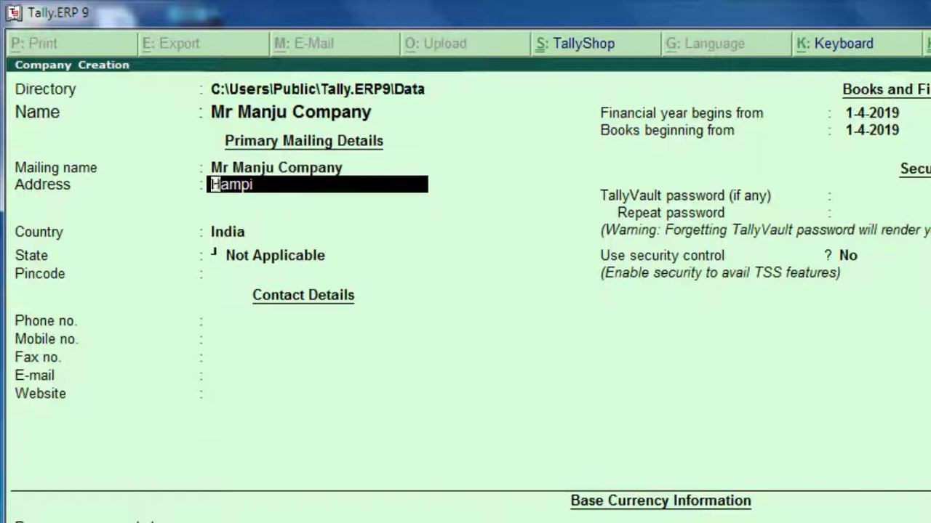
key(Return)
key(Return)
key(Return)
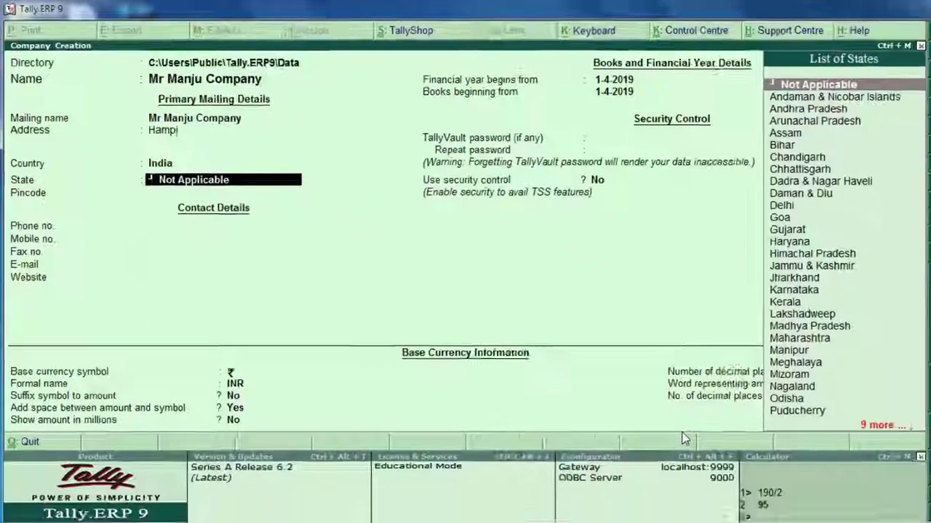
text(k)
key(Return)
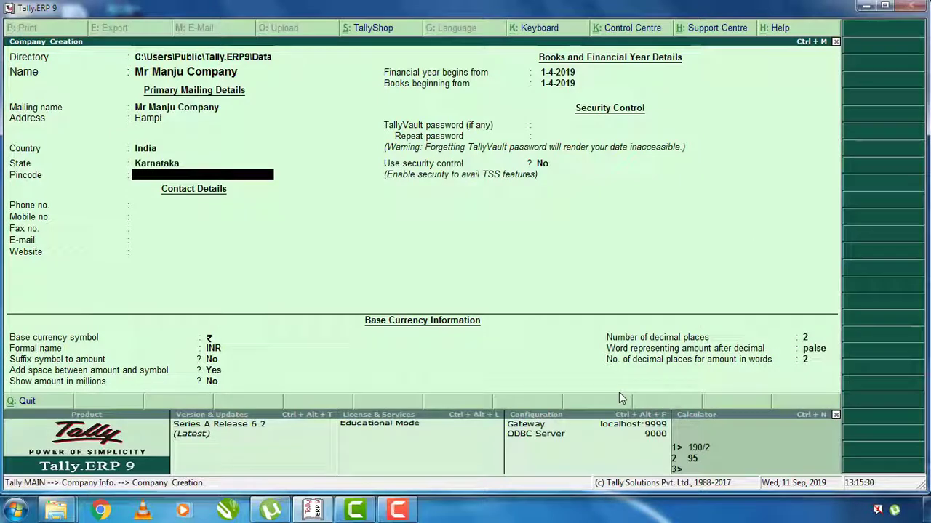
key(ctrl+a)
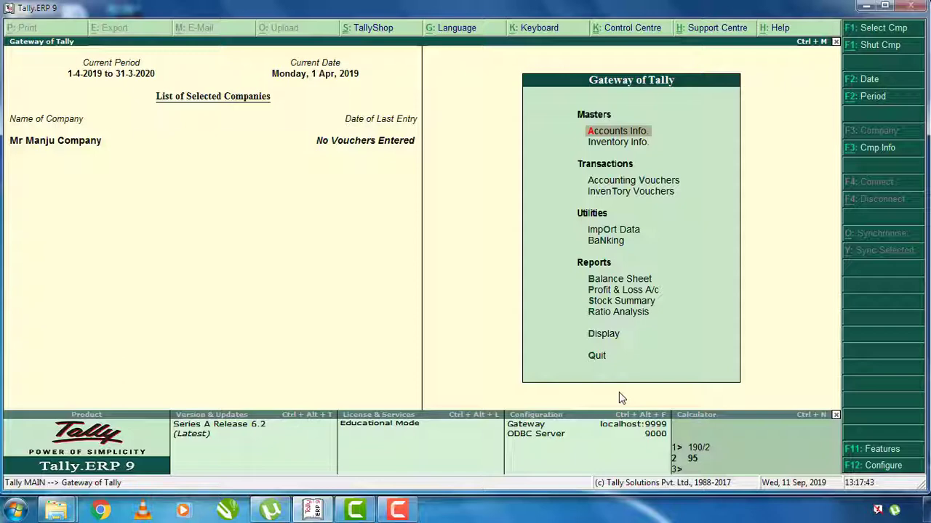
- Create a simple unit of measure with the symbol "sets" and no formal name, and leave unit creation
key(Down)
key(Return)
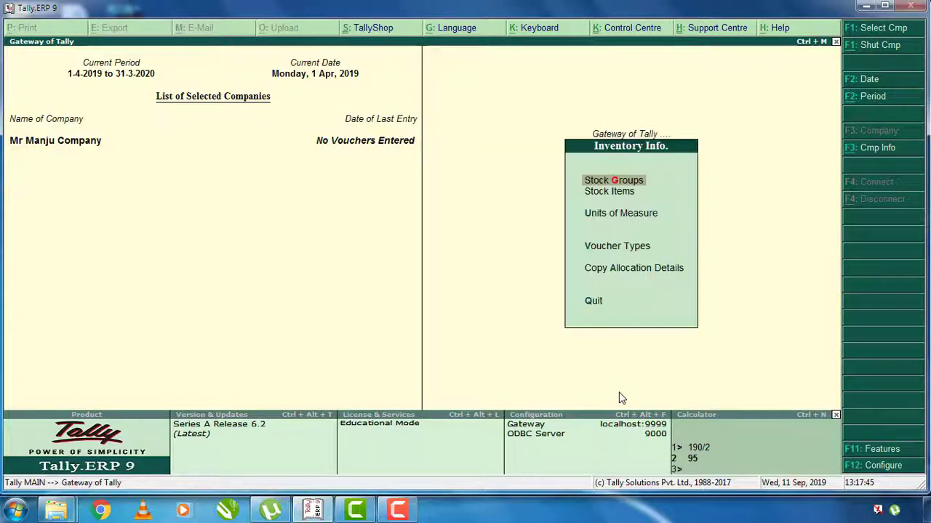
key(Down)
key(Down)
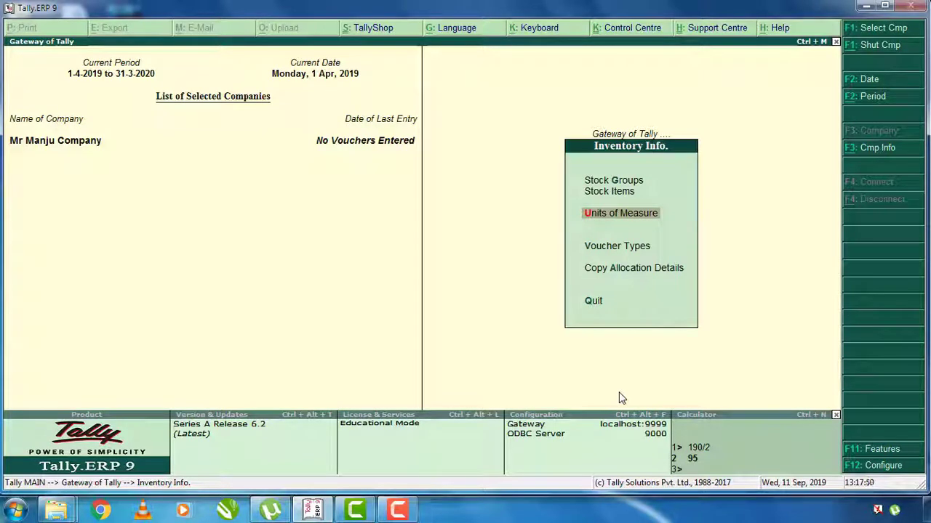
key(Return)
key(Return)
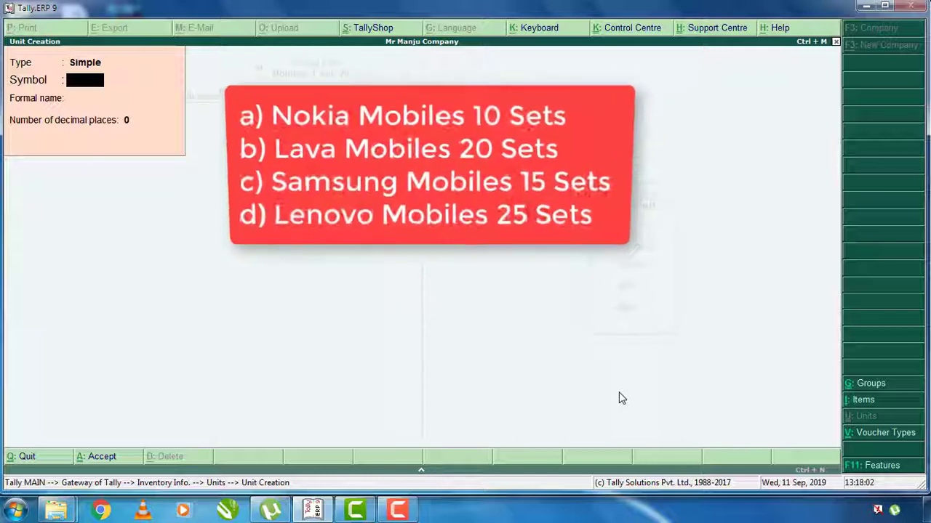
text(sets)
key(Return)
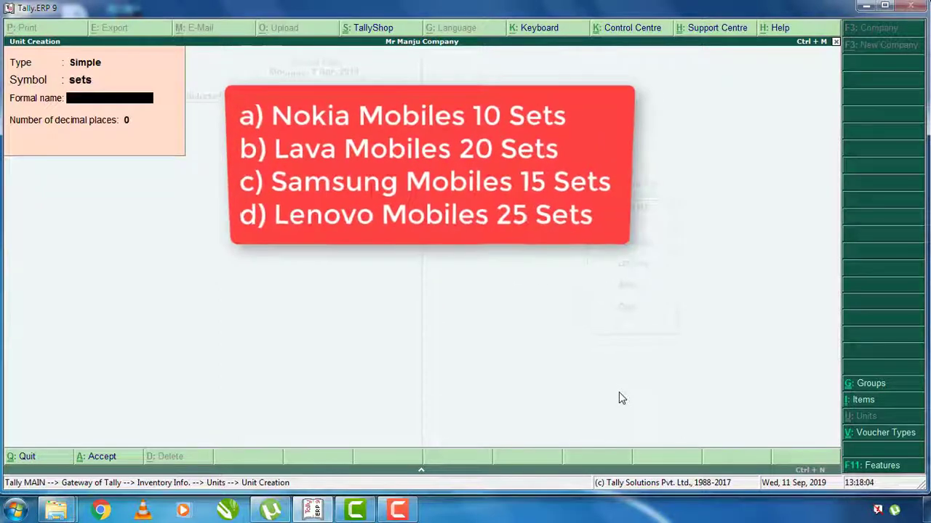
key(BackSpace)
key(BackSpace)
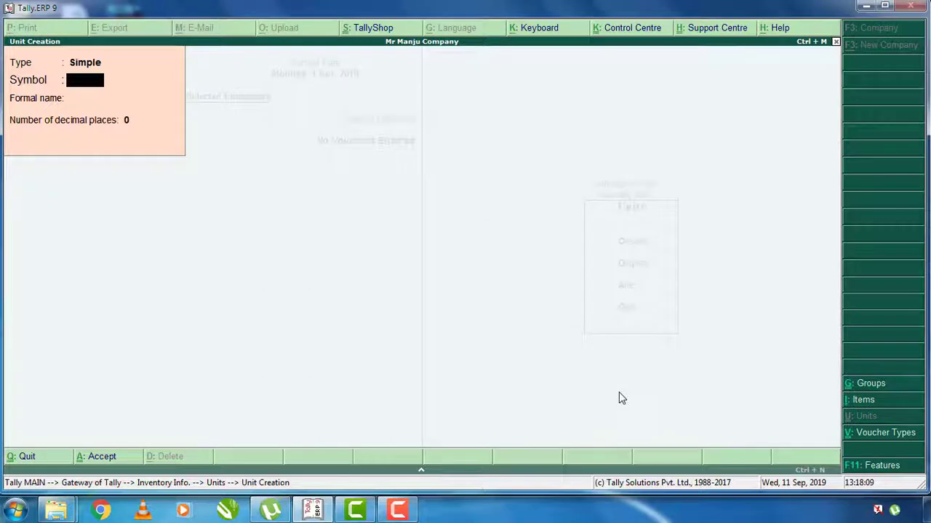
key(Escape)
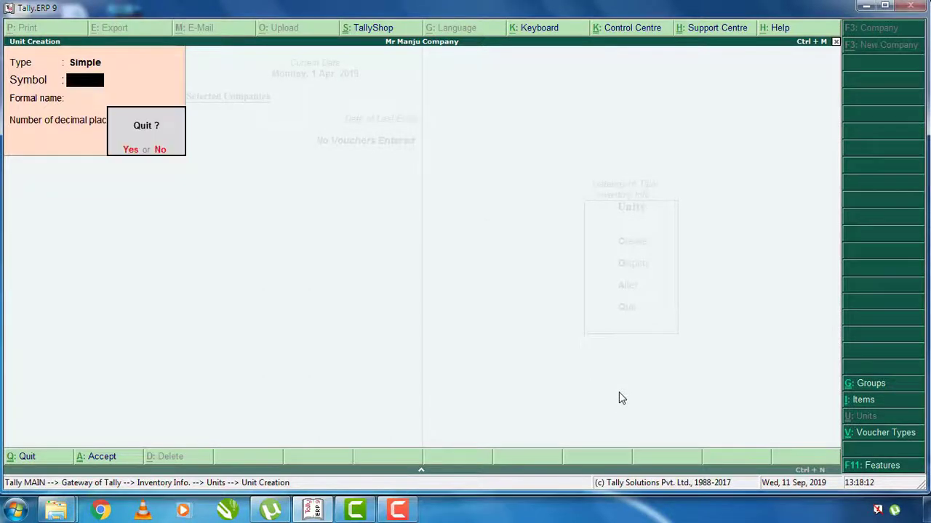
key(y)
key(Escape)
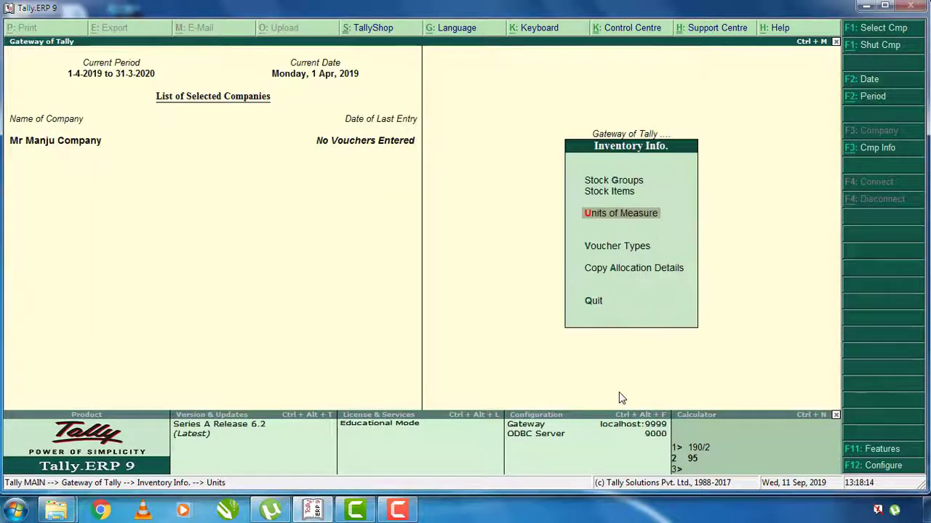
- Start creating multiple stock items under All Items and add Nokia Mobile under Primary with the unit sets
key(Up)
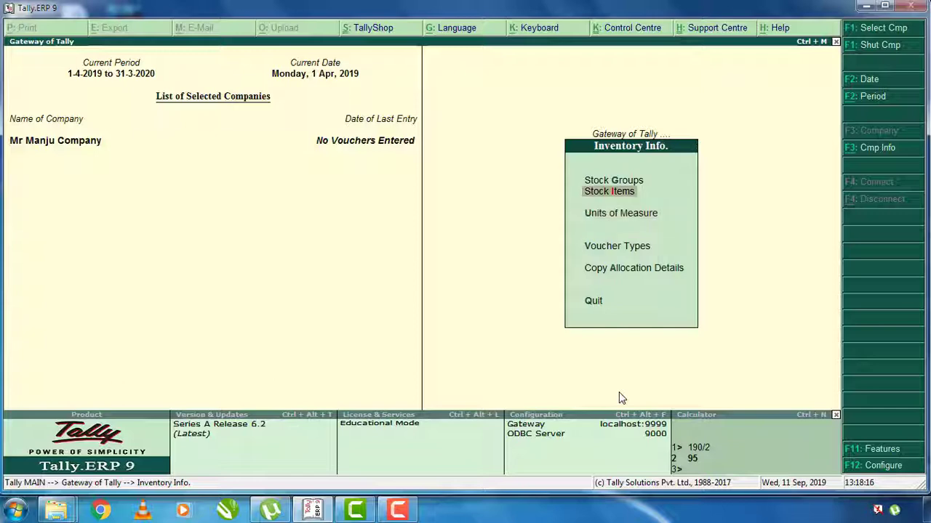
key(Return)
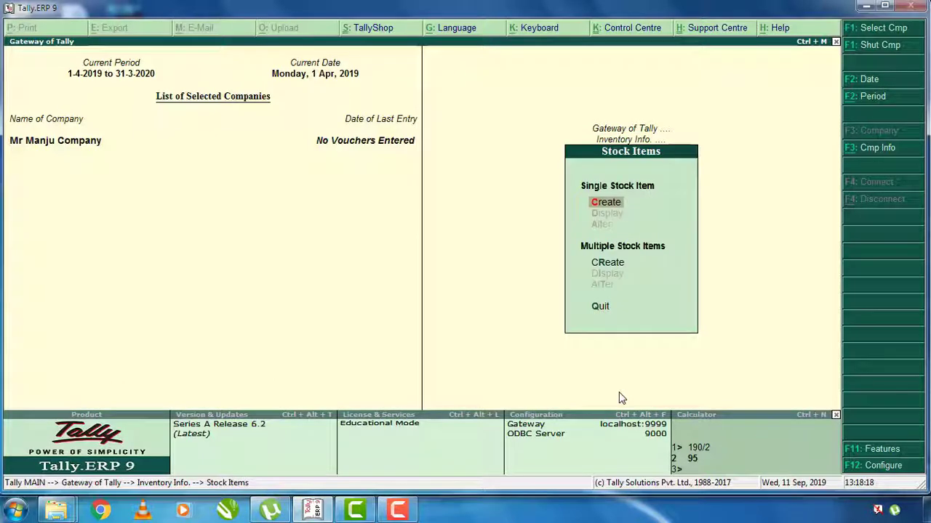
key(Down)
key(Return)
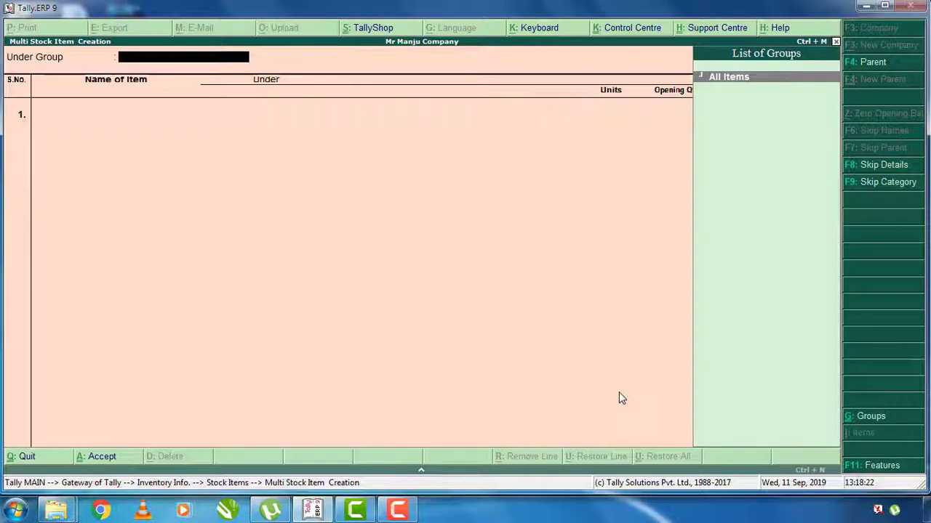
key(Return)
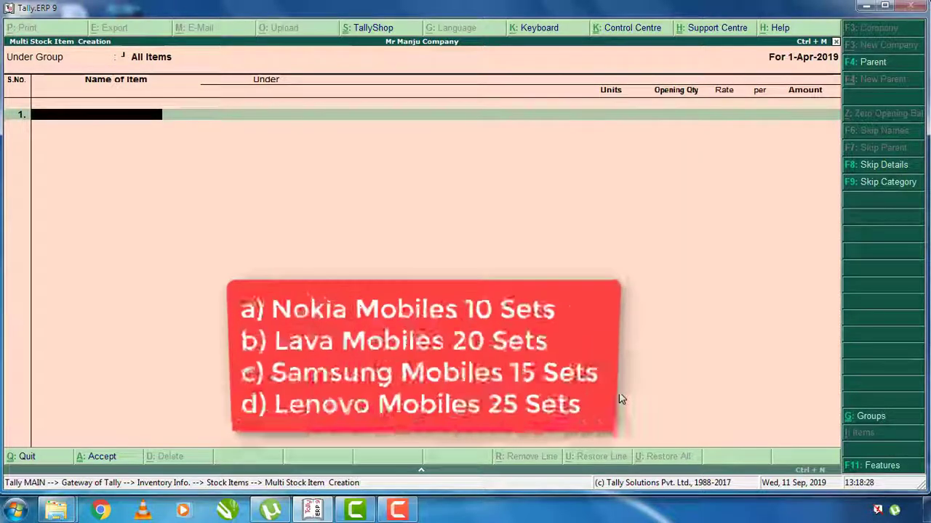
text(No)
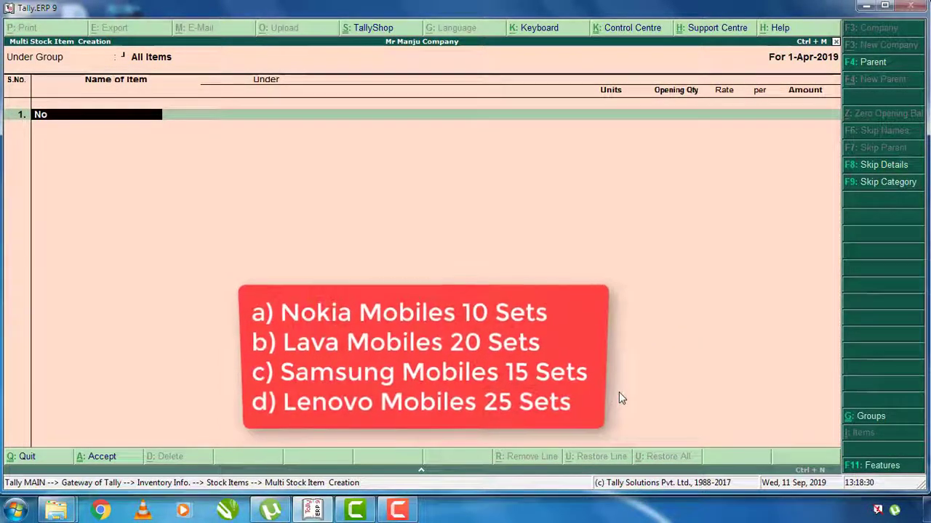
text(kia Mobile)
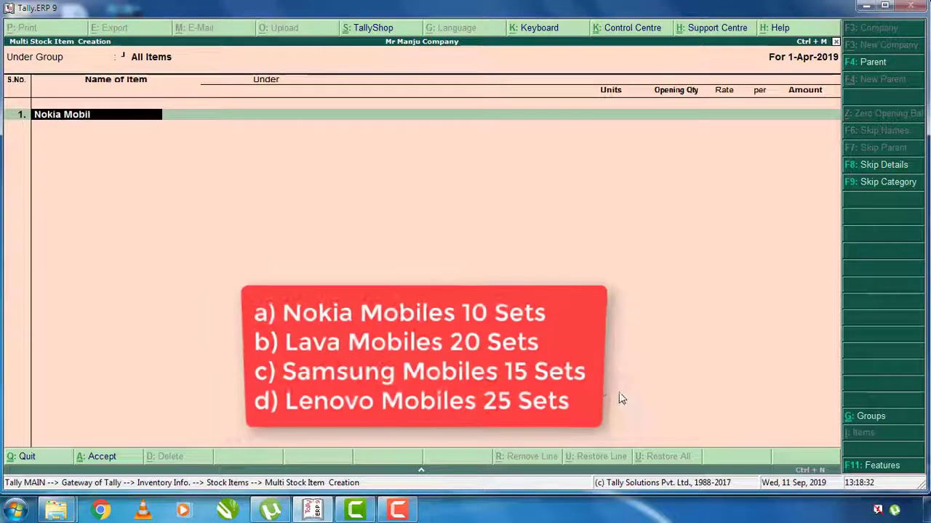
key(Return)
key(Return)
key(Down)
key(Return)
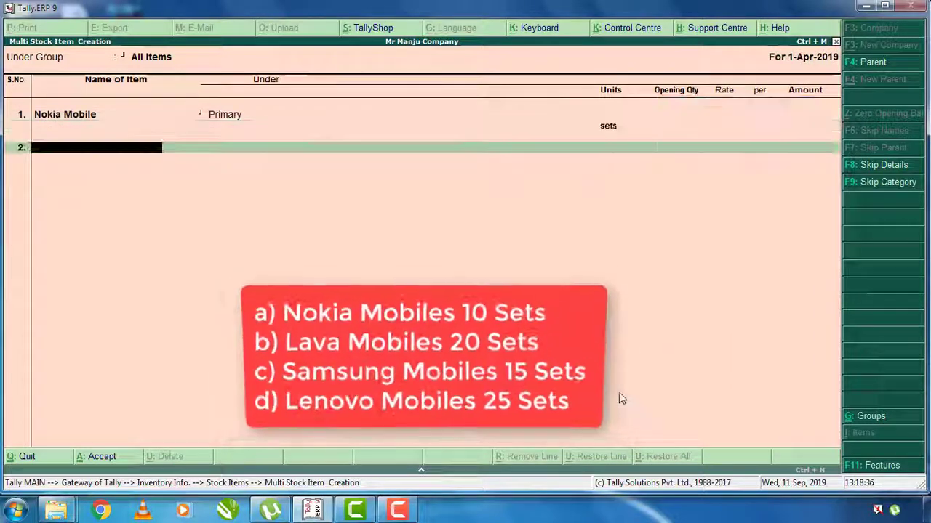
- Add Lava Mobile as the second stock item, under Primary, with the unit sets and no opening quantity
text(Lava Mobile)
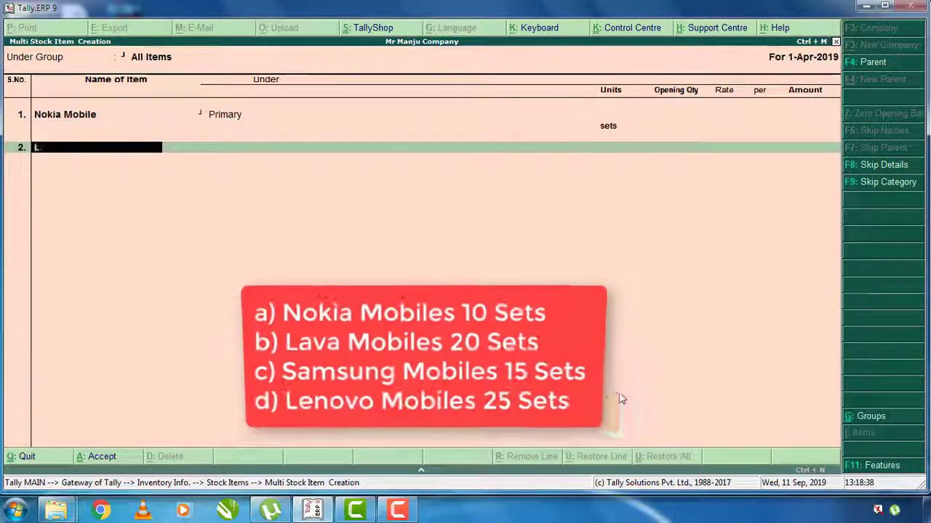
key(Return)
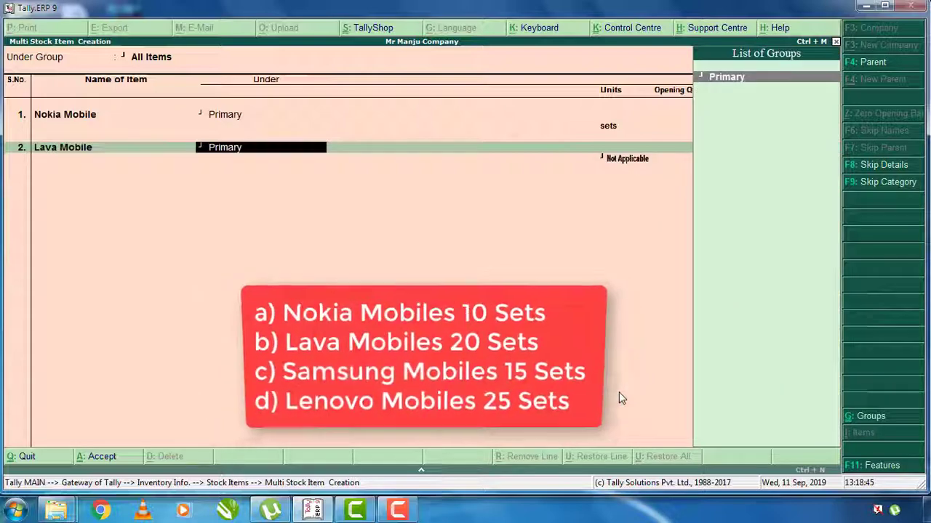
key(Return)
key(Down)
key(Return)
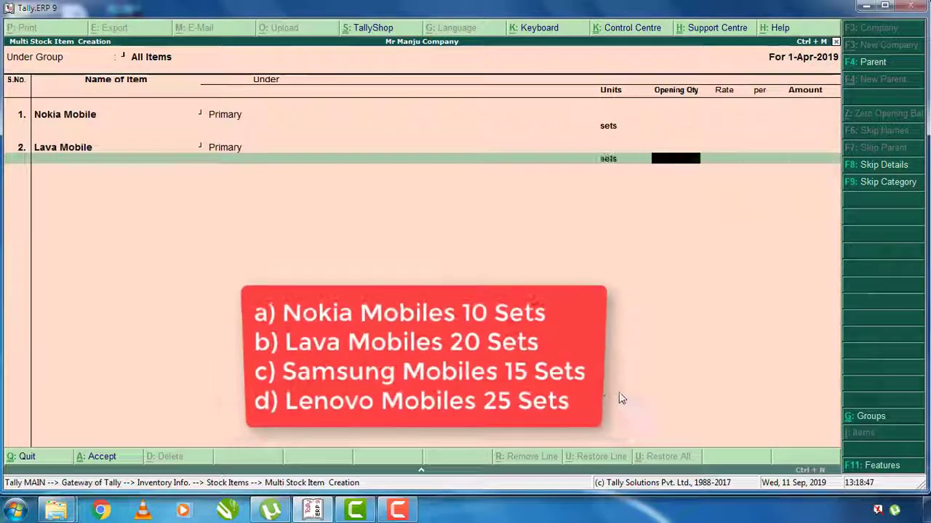
key(Return)
- Add Samsung Mobile and Lenovo Mobile under Primary with the unit sets, and save the list of stock items
text(Samsung Mobi)
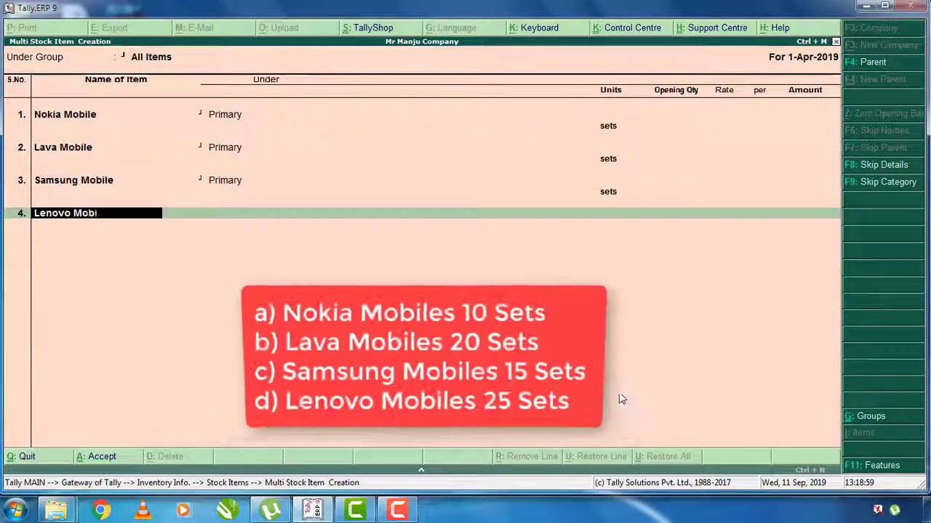
text(le)
key(Return)
key(Return)
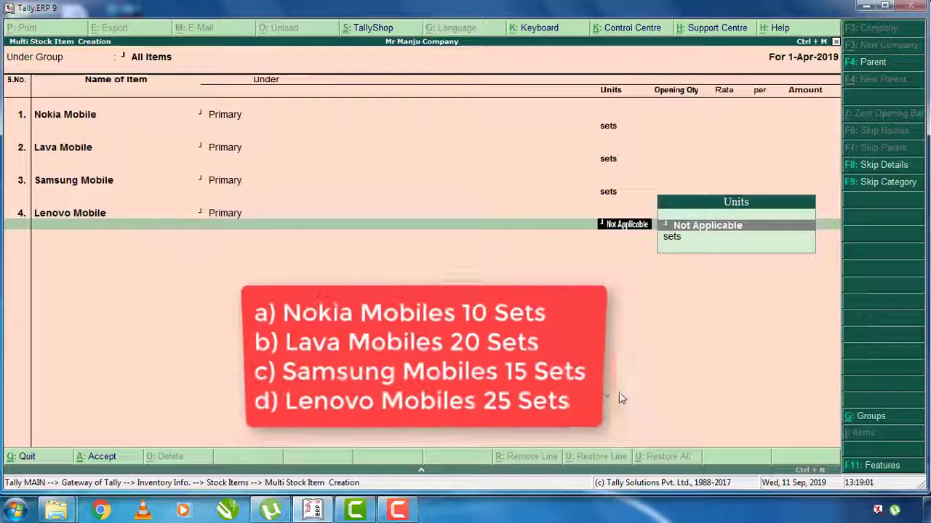
key(Down)
key(Return)
key(Return)
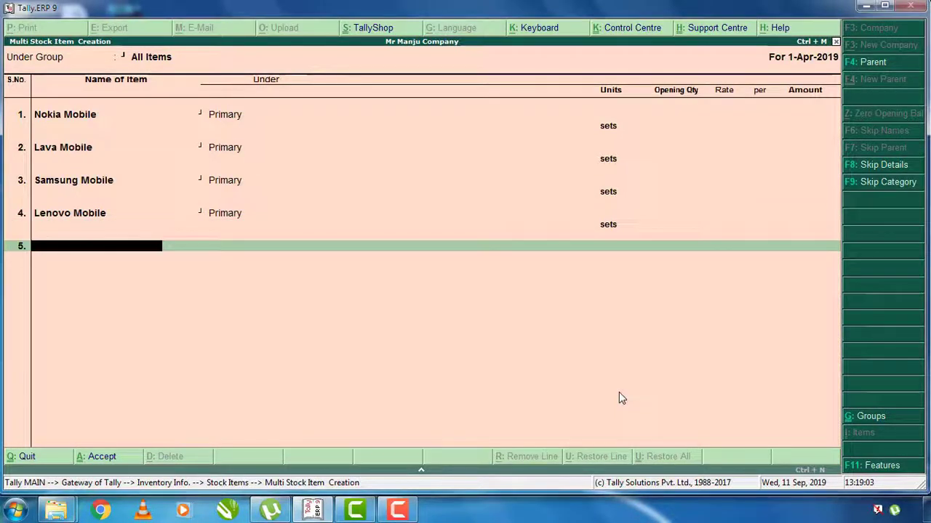
key(Return)
key(y)
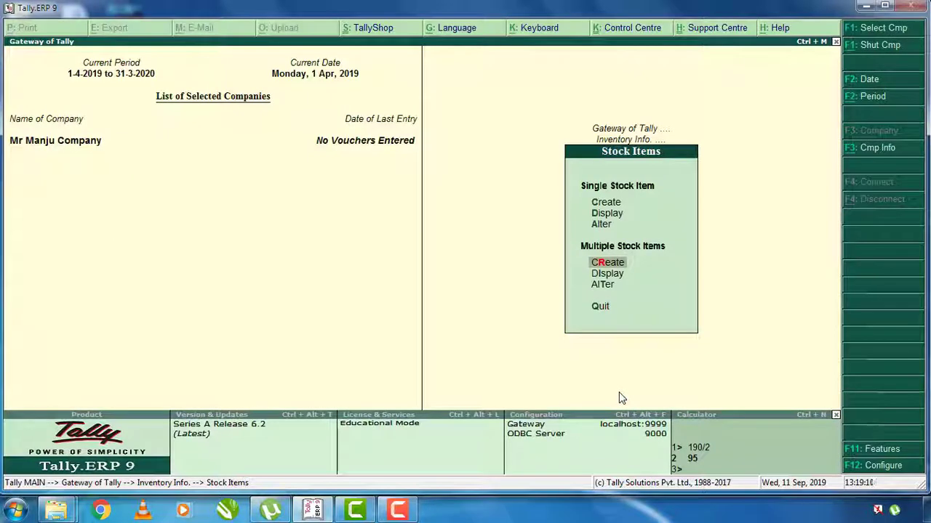
- Leave the inventory masters and start creating multiple ledgers under All Items
key(Escape)
key(Down)
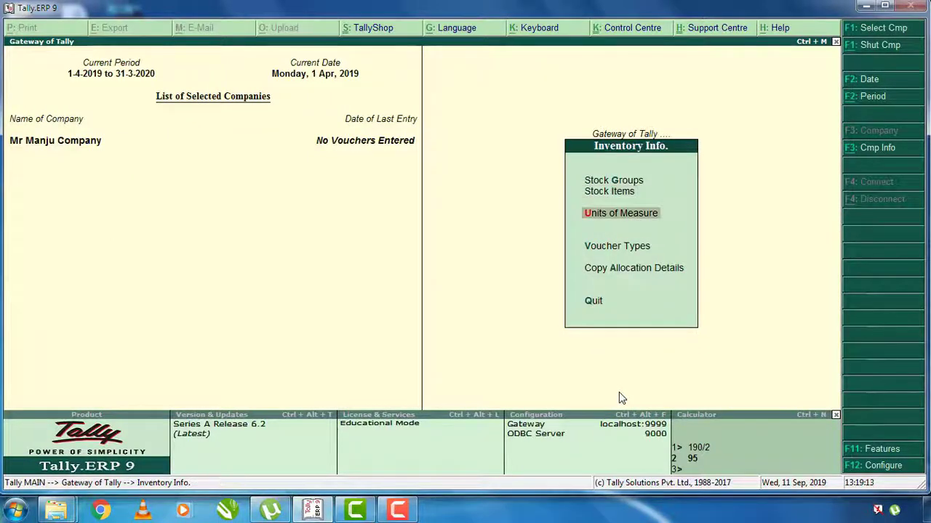
key(Up)
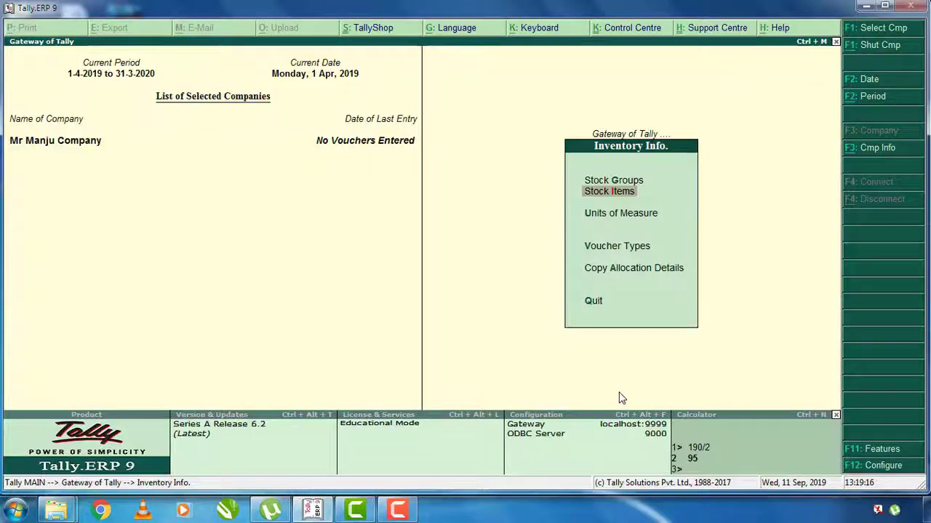
key(Escape)
key(Up)
key(Return)
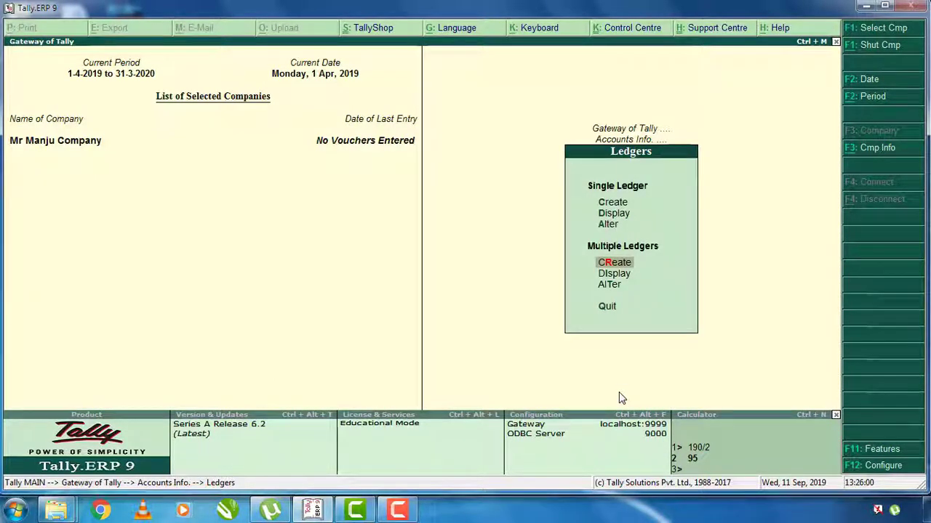
key(Return)
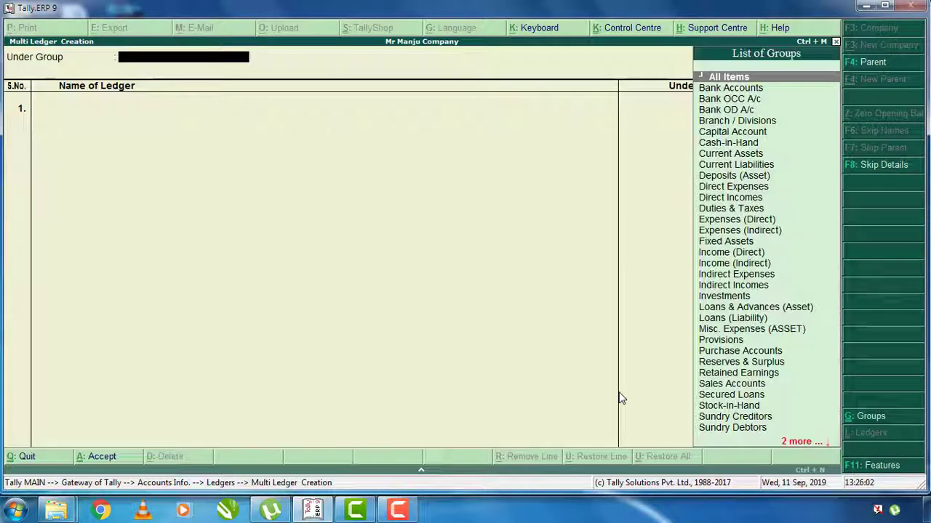
key(Return)
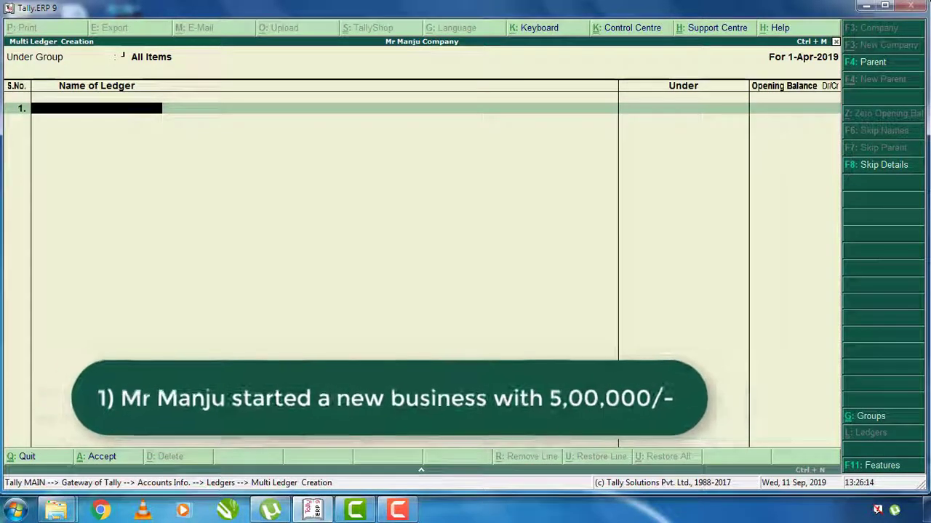
- Add a ledger with the owner's name as the first entry, under Capital Account, with no opening balance
text(Mr Manju)
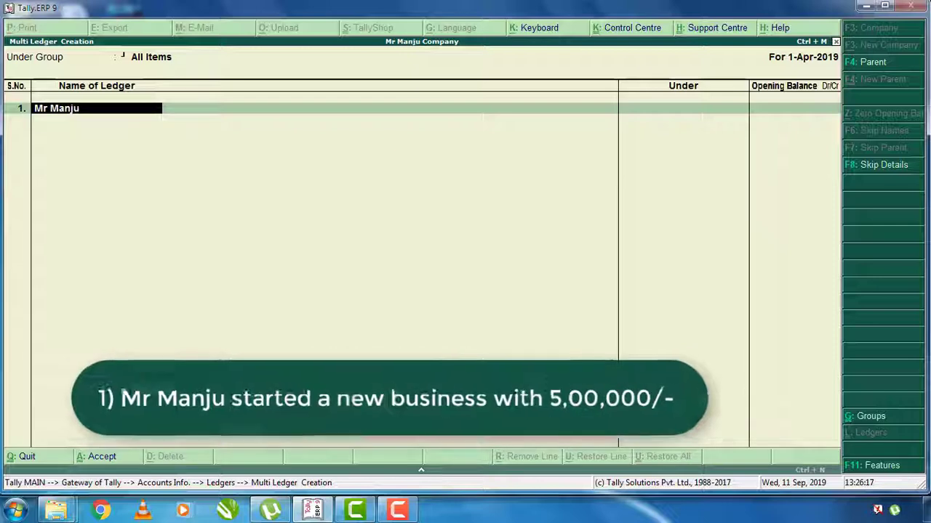
key(Return)
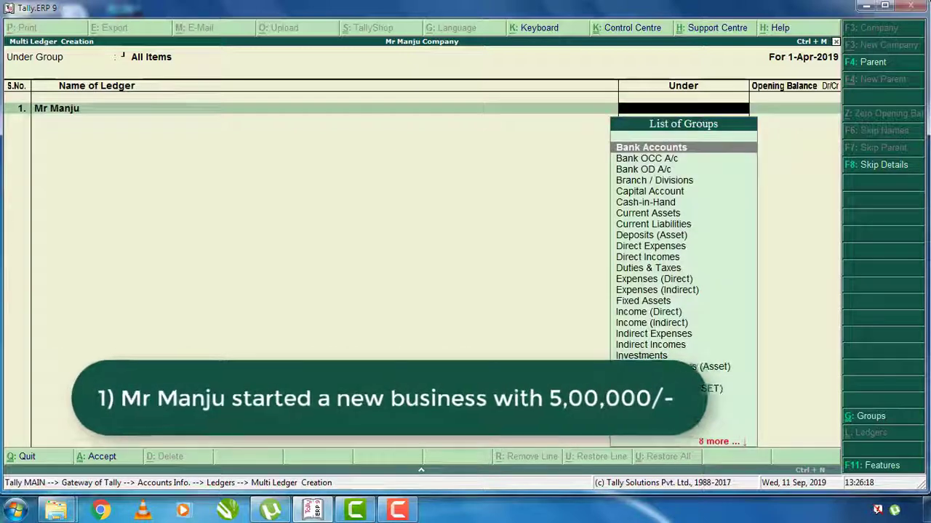
text(Ca)
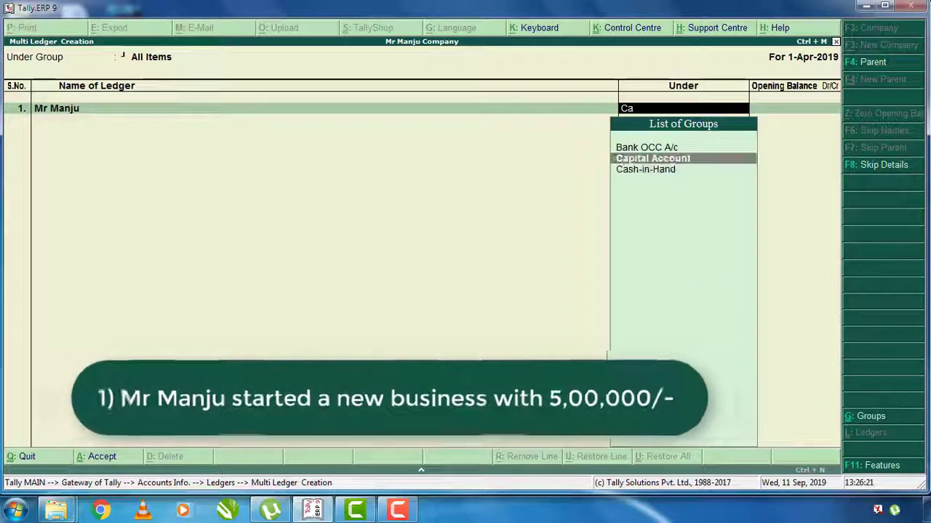
key(Return)
key(Return)
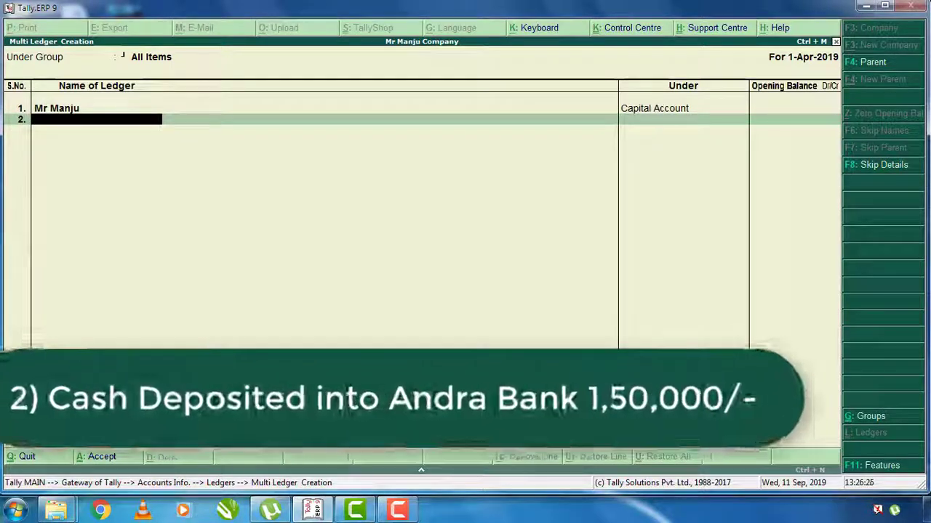
- Add Andra Bank as the second ledger, under Bank Accounts, with no opening balance
text(Andra)
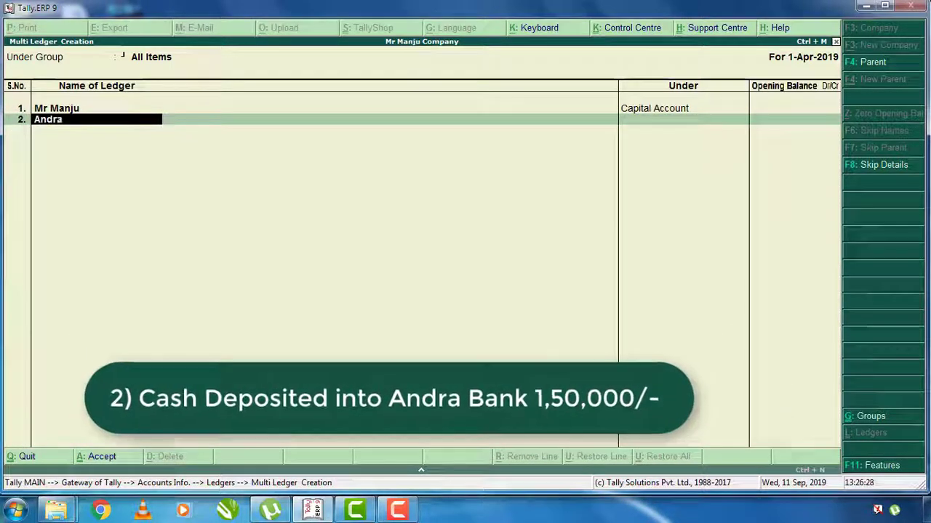
text( Bank)
key(BackSpace)
key(BackSpace)
key(BackSpace)
key(BackSpace)
key(BackSpace)
key(BackSpace)
key(BackSpace)
key(BackSpace)
key(BackSpace)
text(ndra Bank)
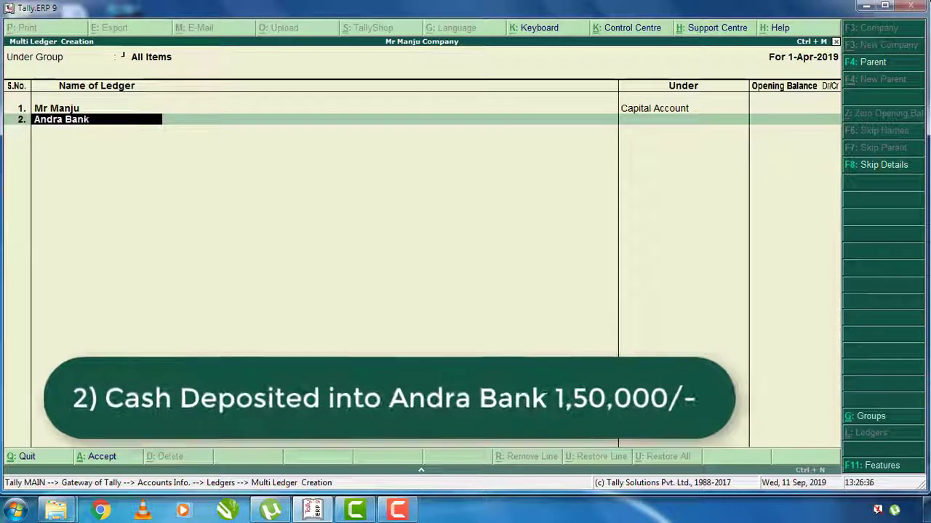
key(Return)
text(Ba)
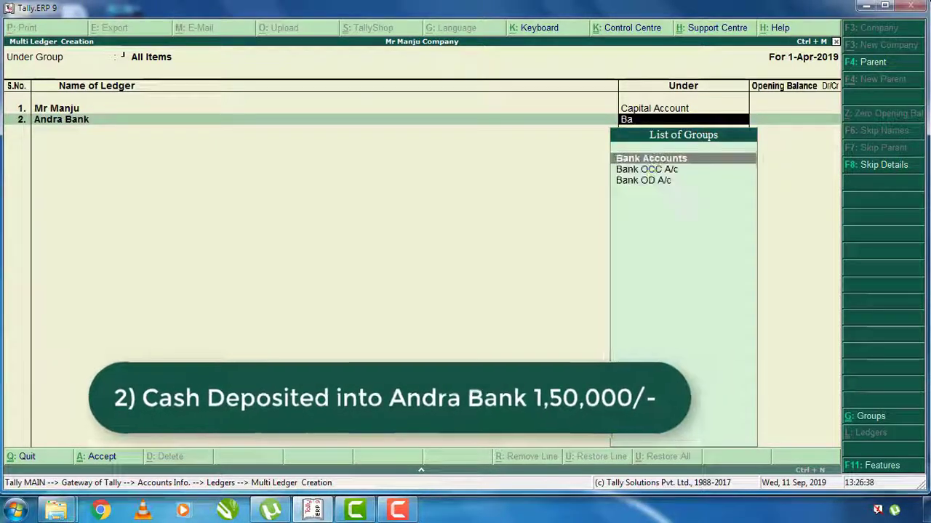
key(Return)
key(Return)
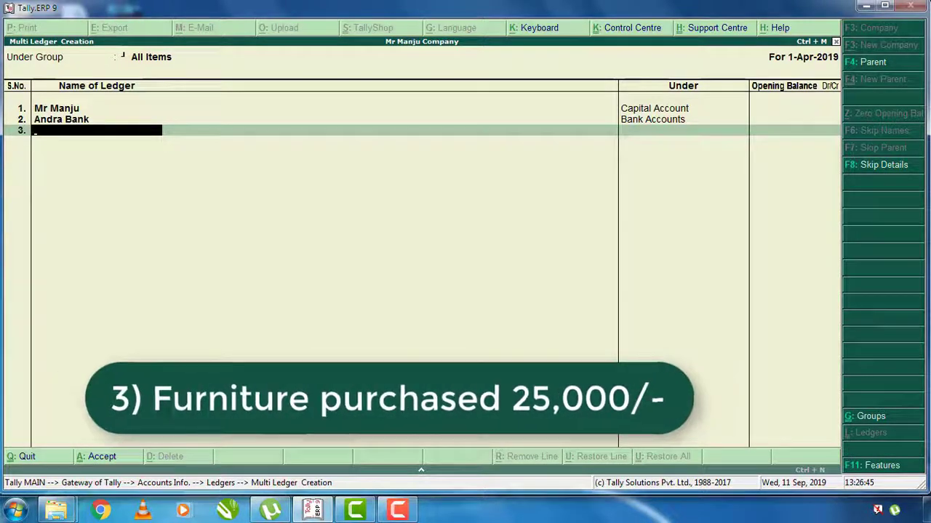
- Add Furniture as the third ledger, under Fixed Assets, with no opening balance
text(Furnit)
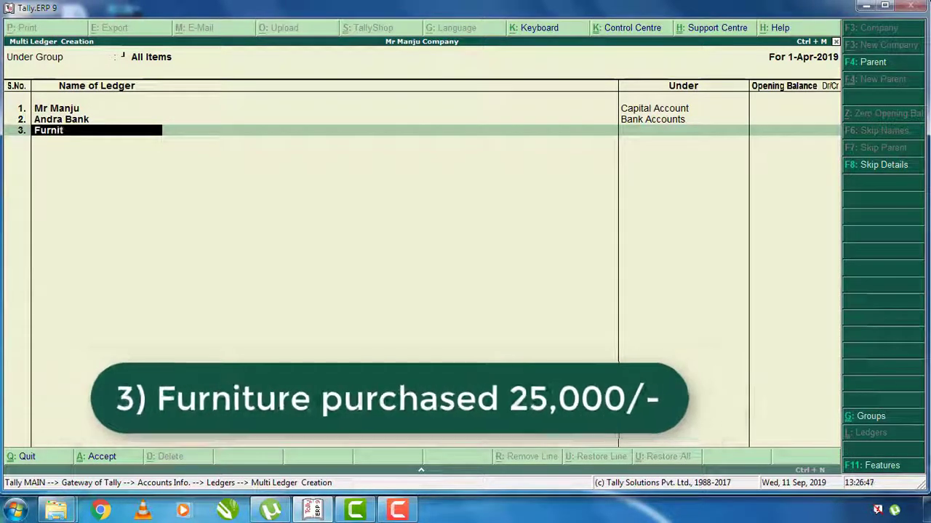
text(ure)
key(Return)
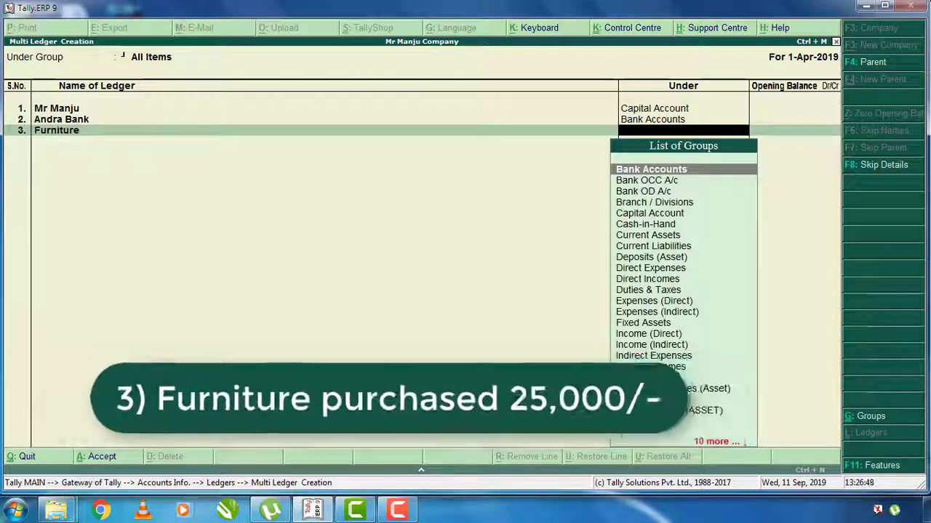
text(fi)
key(Return)
key(Return)
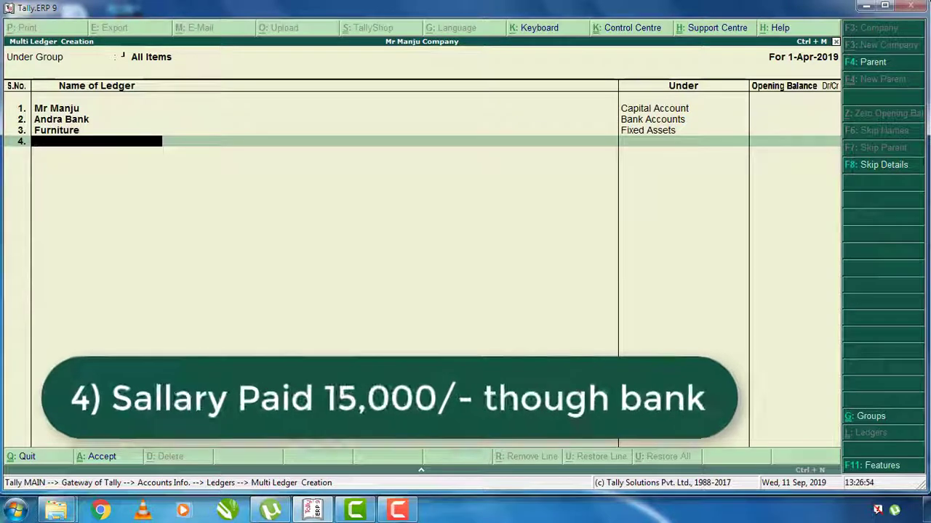
- Add Sallary Paid as the fourth ledger, under Indirect Expenses, with no opening balance
text(Sallary)
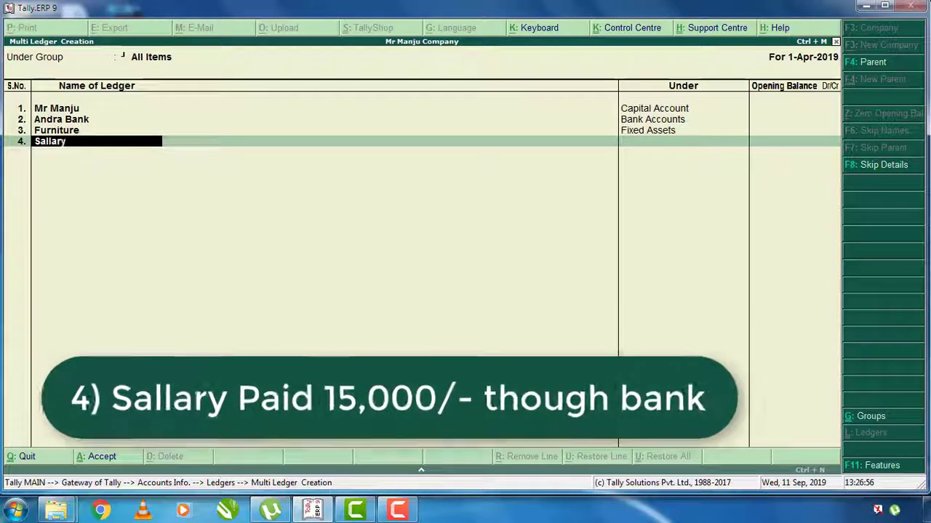
text( Paid)
key(Return)
text(In)
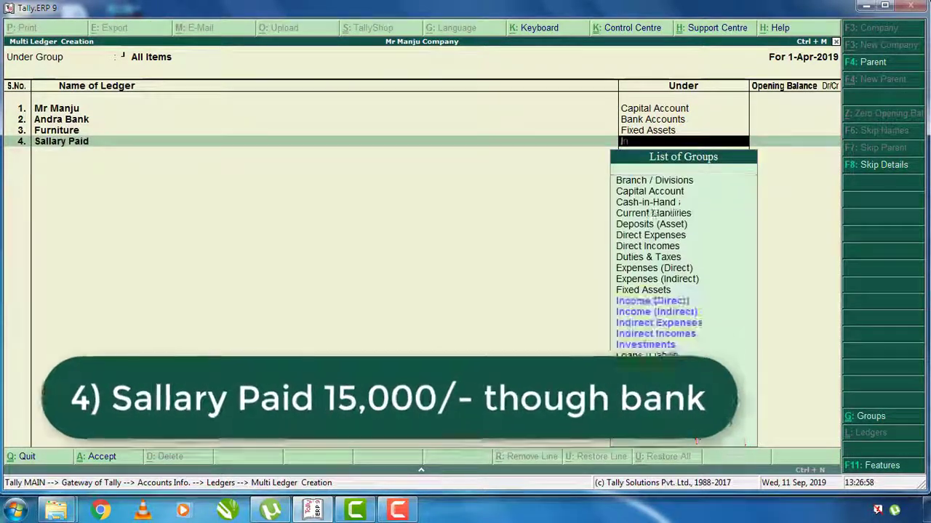
text(d)
key(Down)
key(Down)
key(Return)
key(Return)
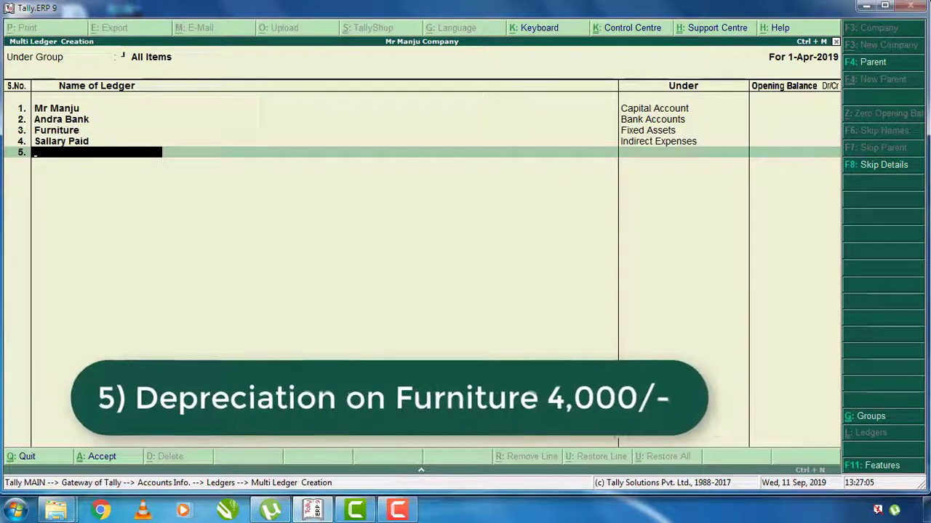
- Add Depreciation as the fifth ledger, under Indirect Expenses, with no opening balance
text(Depreciation)
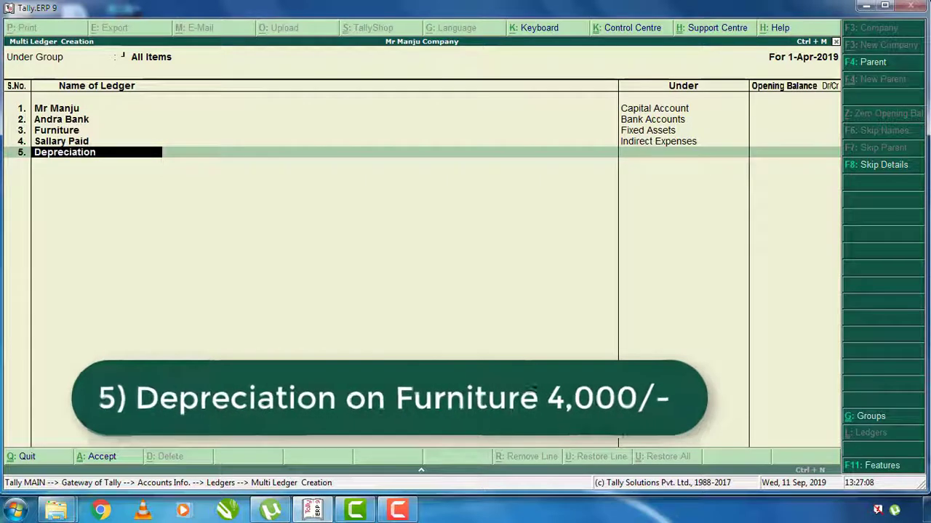
key(Return)
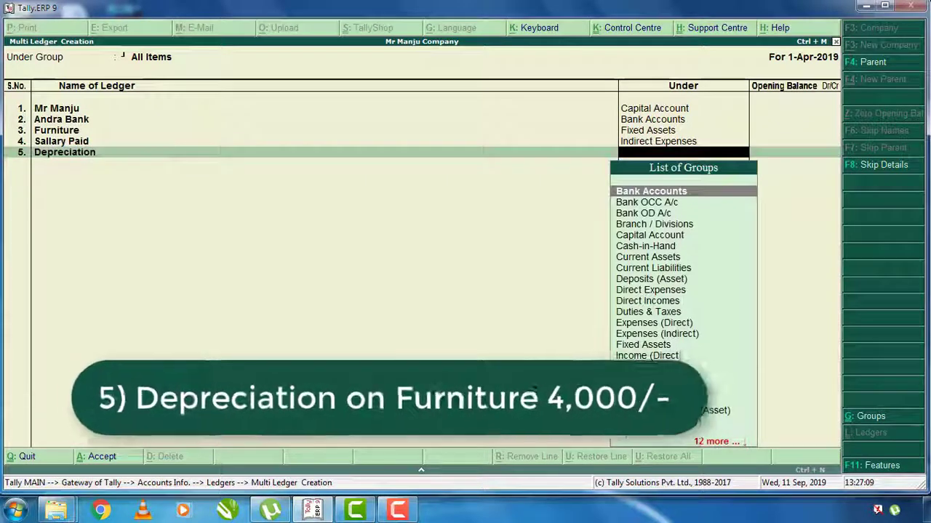
text(Ind)
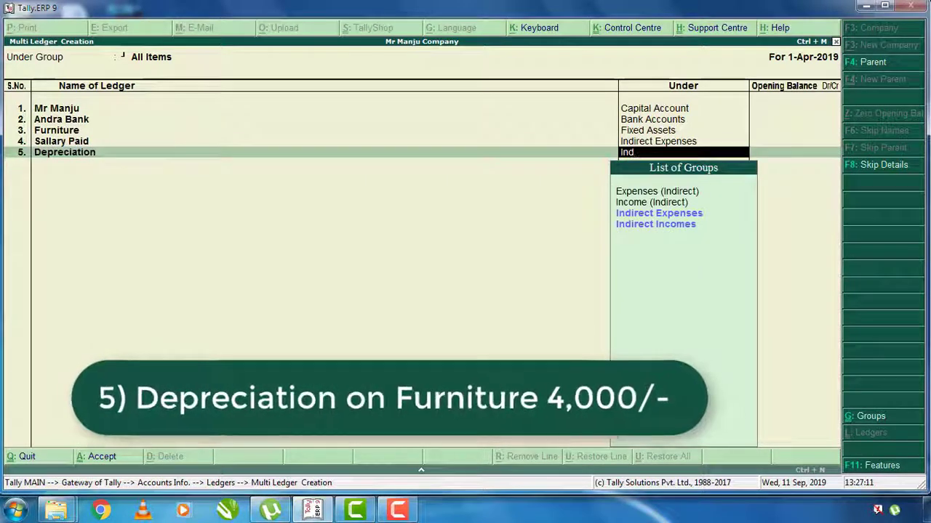
key(Return)
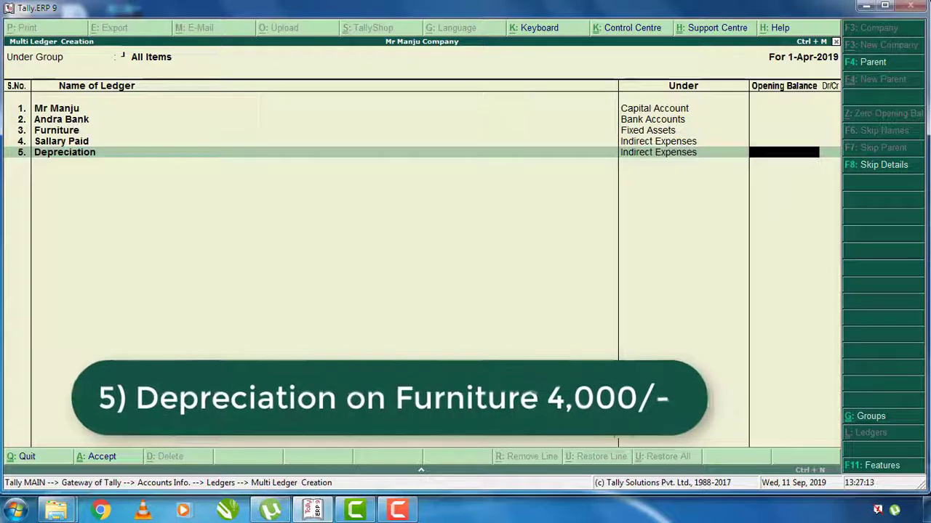
key(Return)
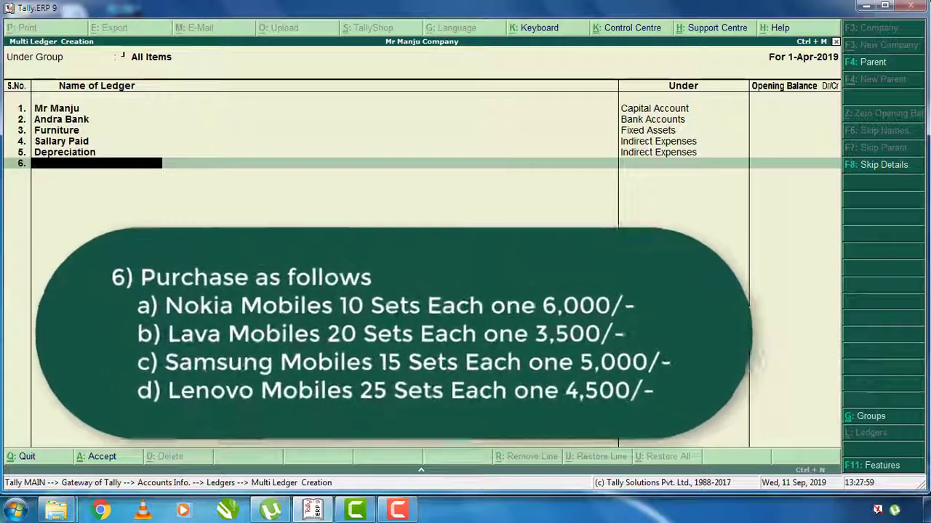
- Add Purchase as the sixth ledger, under Purchase Accounts, with no opening balance
text(Pur)
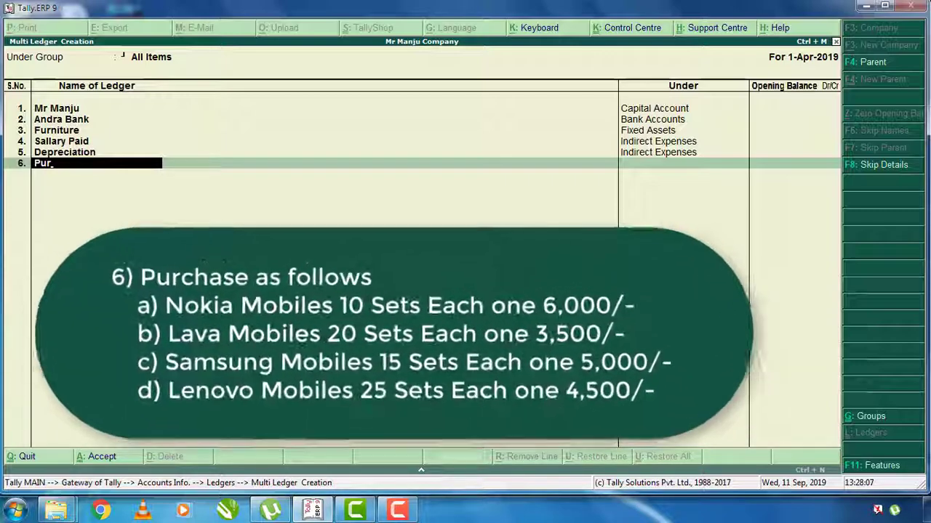
text(chase)
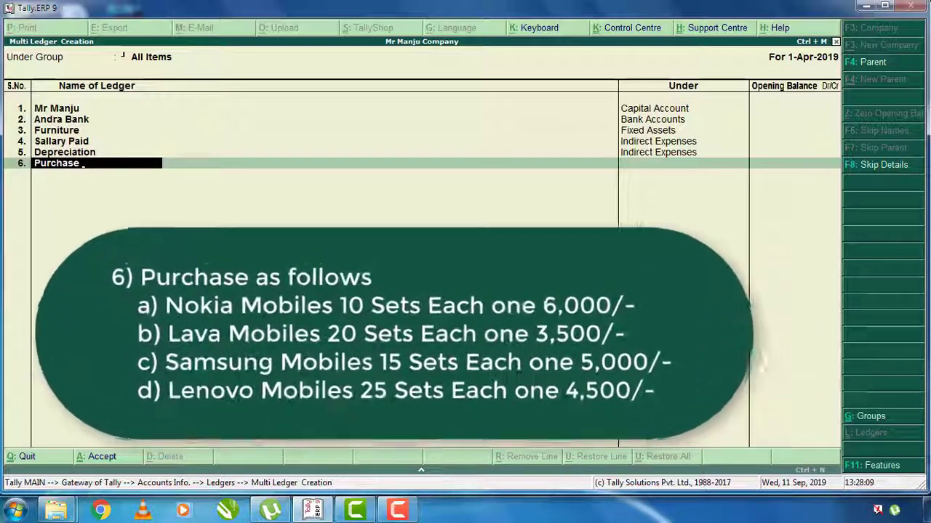
key(Return)
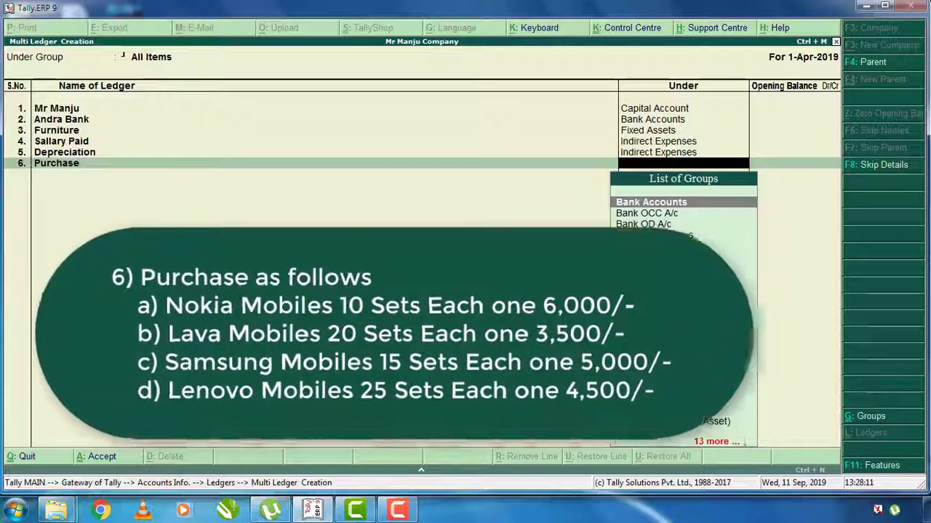
text(P)
key(Return)
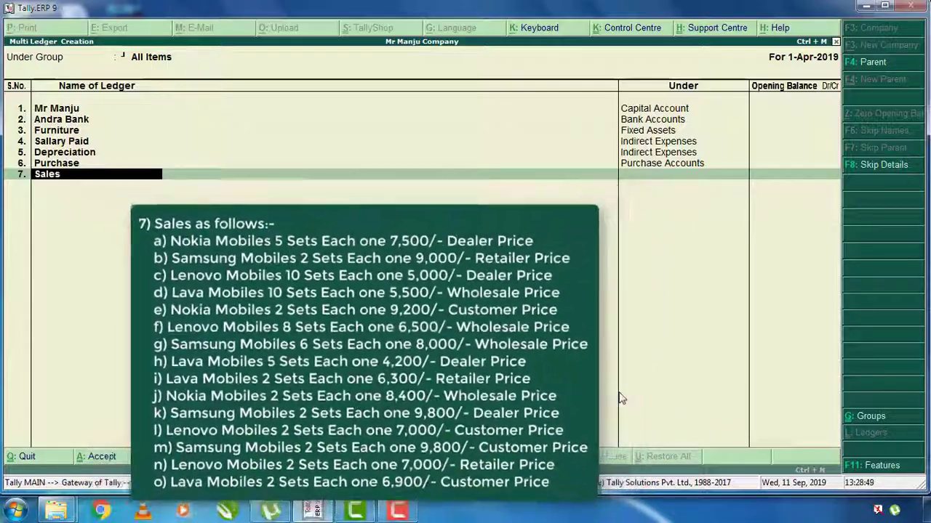
- Add Sales as the seventh ledger, under Sales Accounts, with no opening balance
key(Return)
text(Sa)
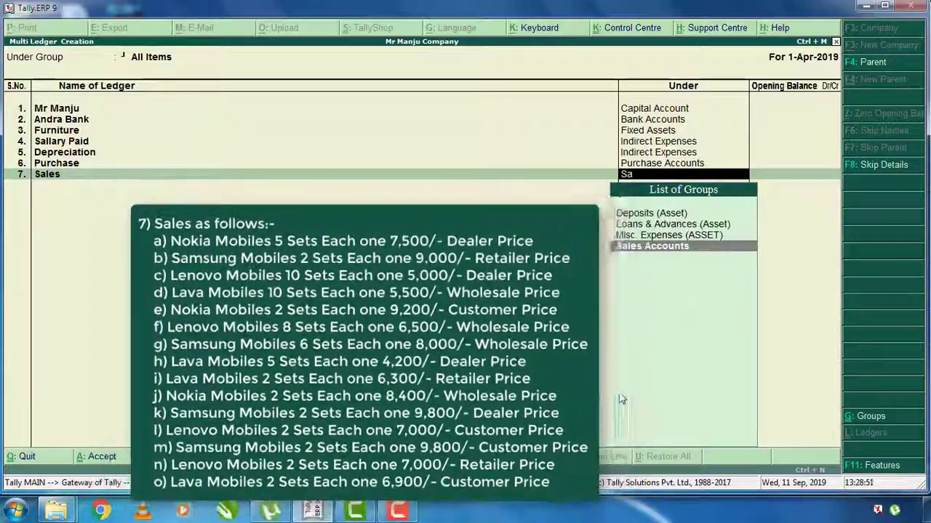
key(Return)
key(Return)
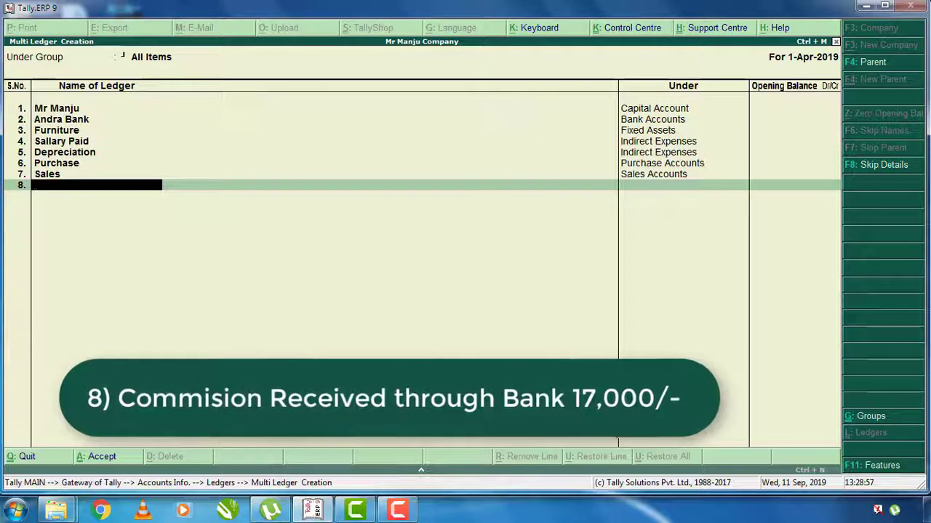
- Add Commision Recieved as the eighth ledger, under Indirect Incomes, with no opening balance
text(Commi)
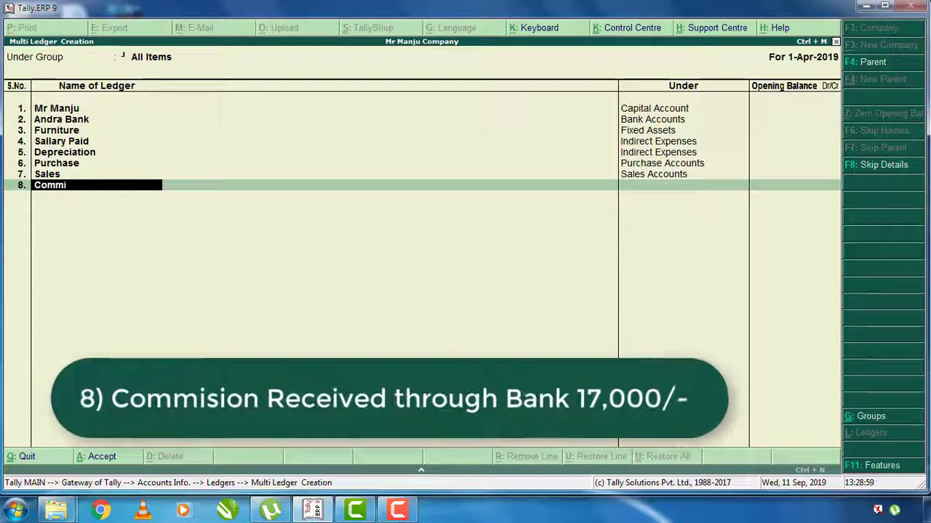
text(sion Reci)
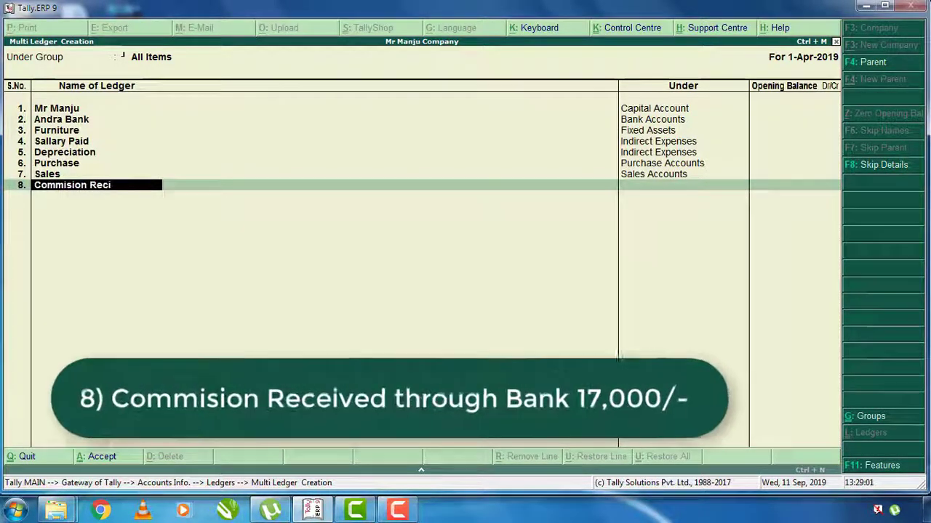
text(eved)
key(Return)
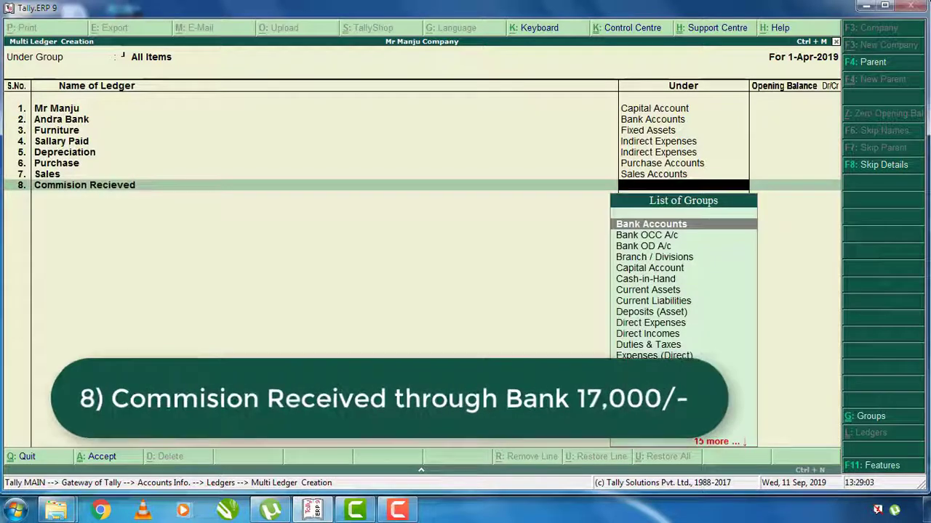
text(Ind)
key(Down)
key(Down)
key(Down)
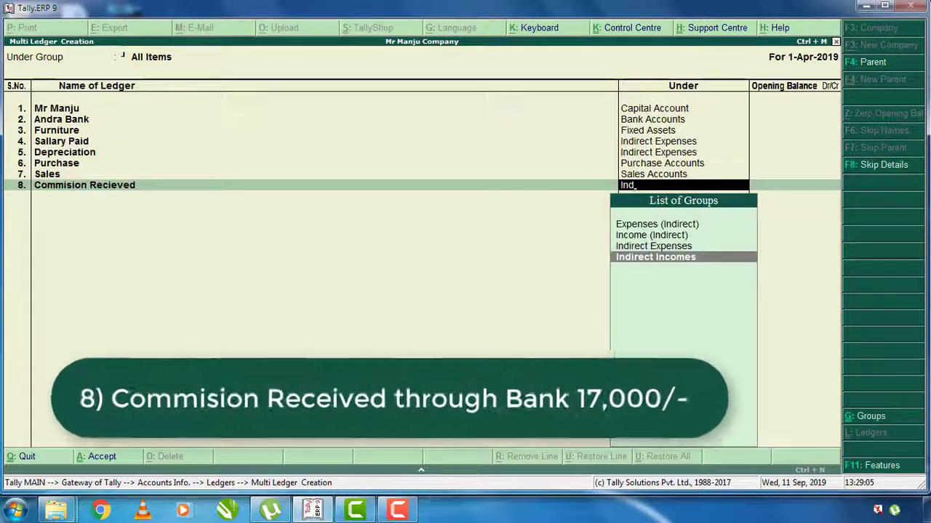
key(Return)
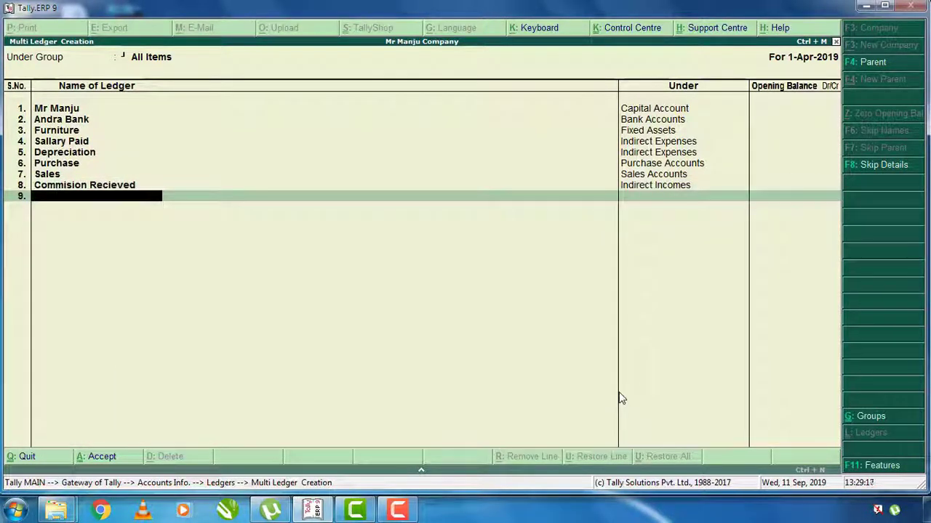
- End the ledger list after the eighth entry, save all the ledgers and return to the Gateway of Tally
key(Return)
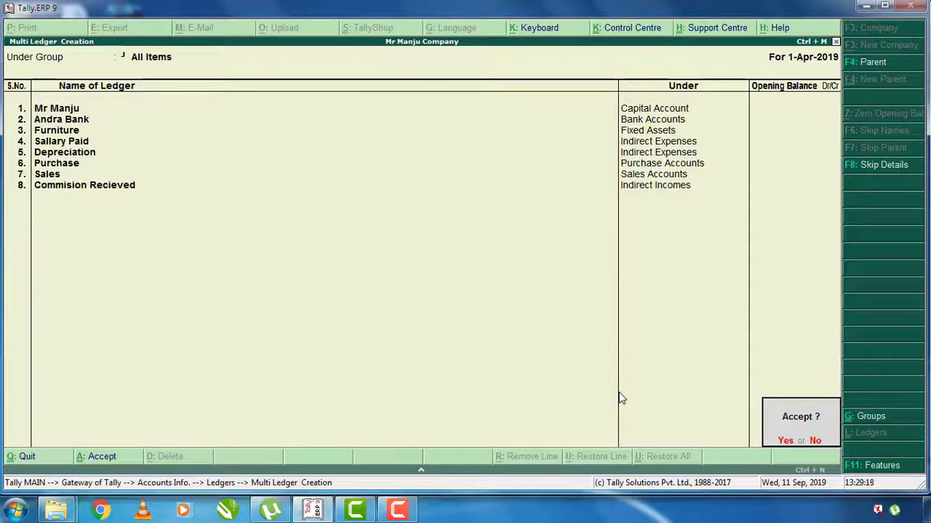
key(Return)
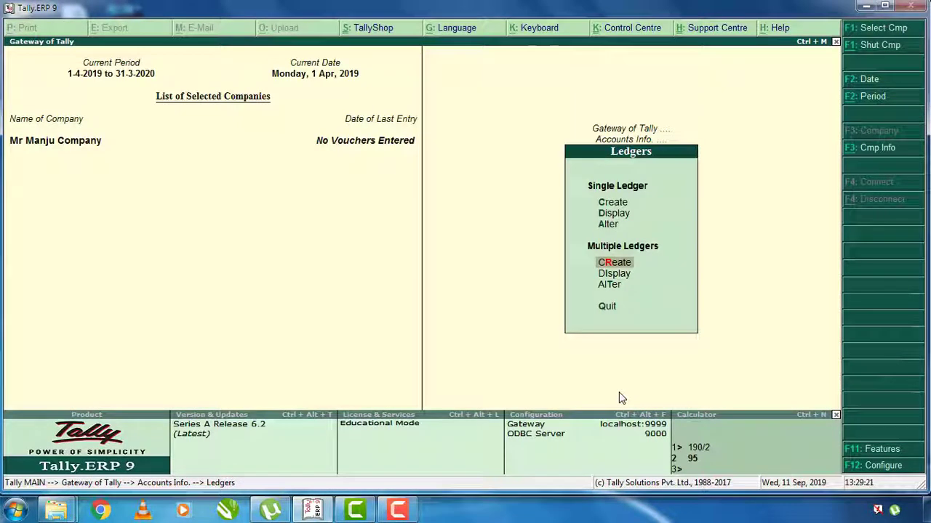
key(Escape)
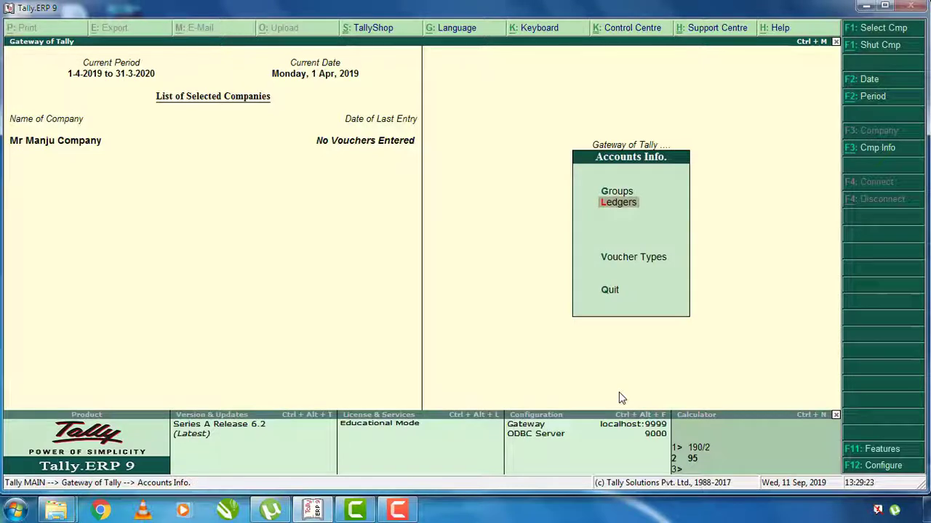
key(Escape)
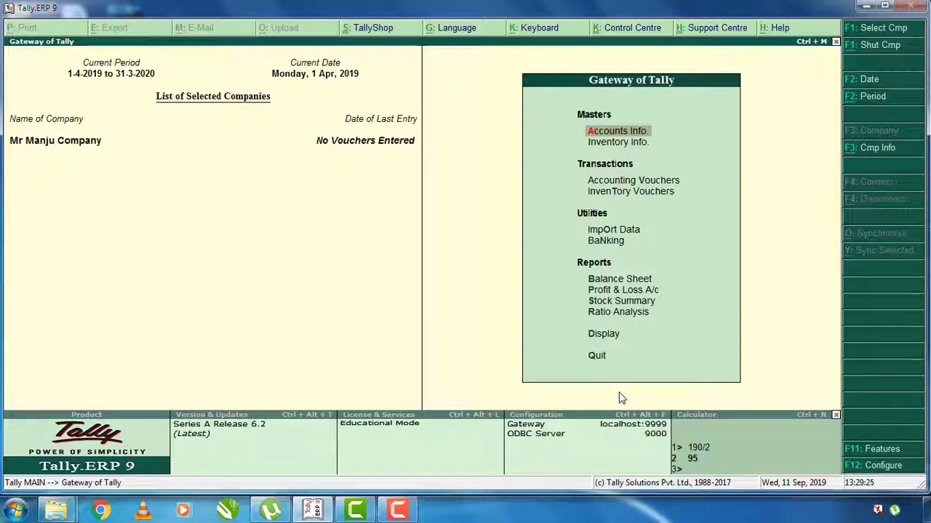
- Record a receipt voucher for 5,00,000 in the Cash account, crediting the owner's capital ledger, and save it without narration
key(Down)
key(Down)
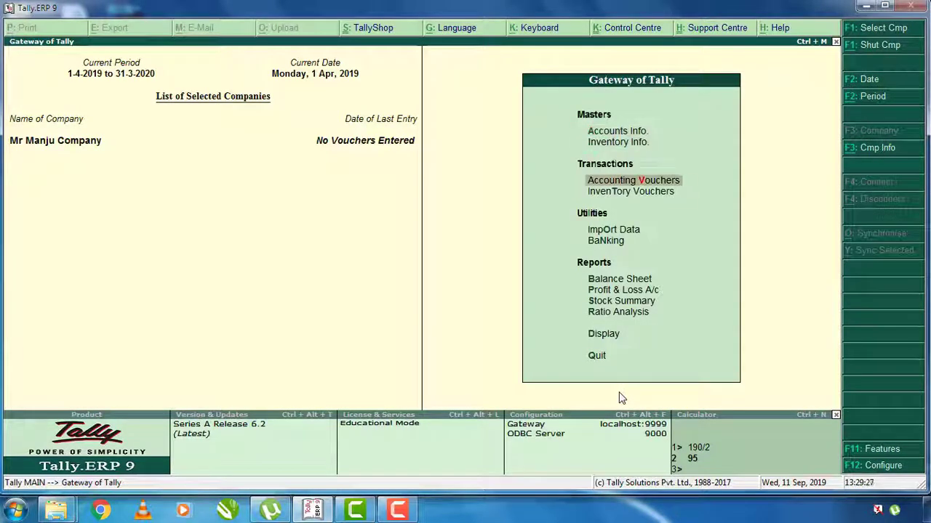
key(Return)
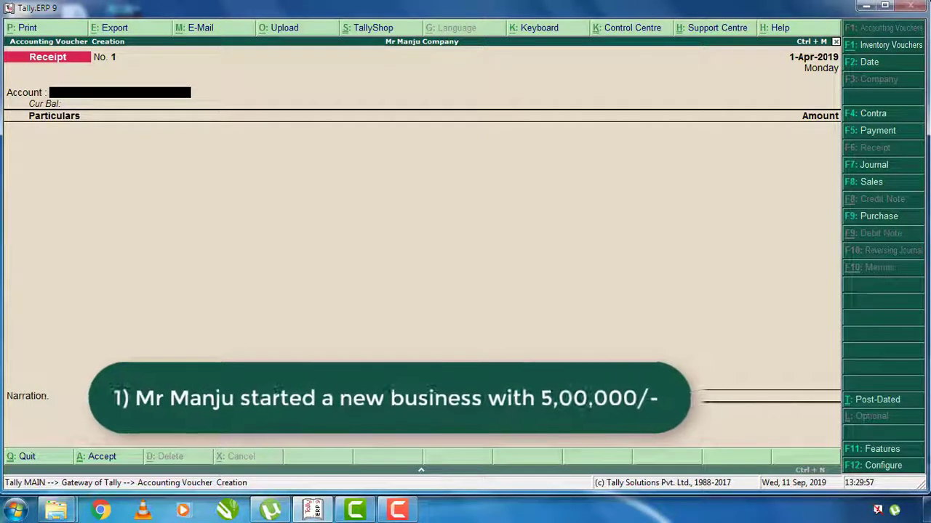
key(Down)
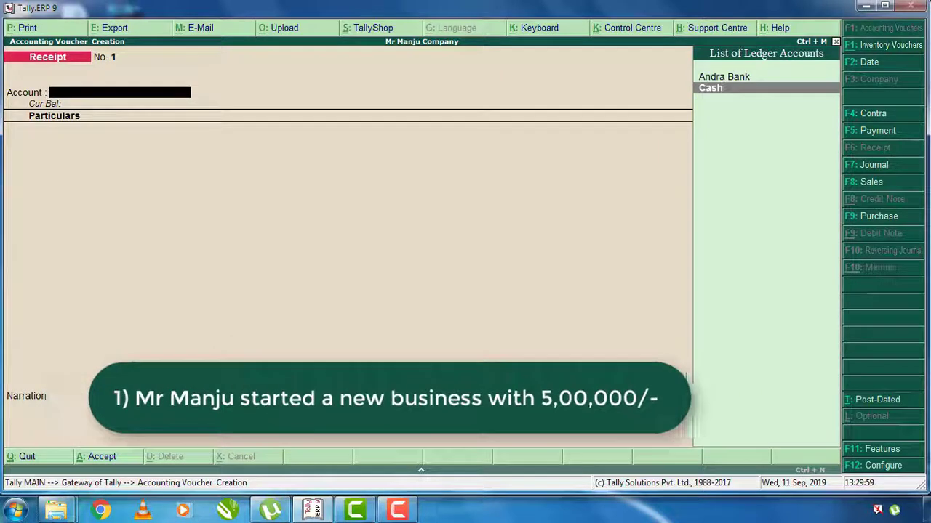
key(Return)
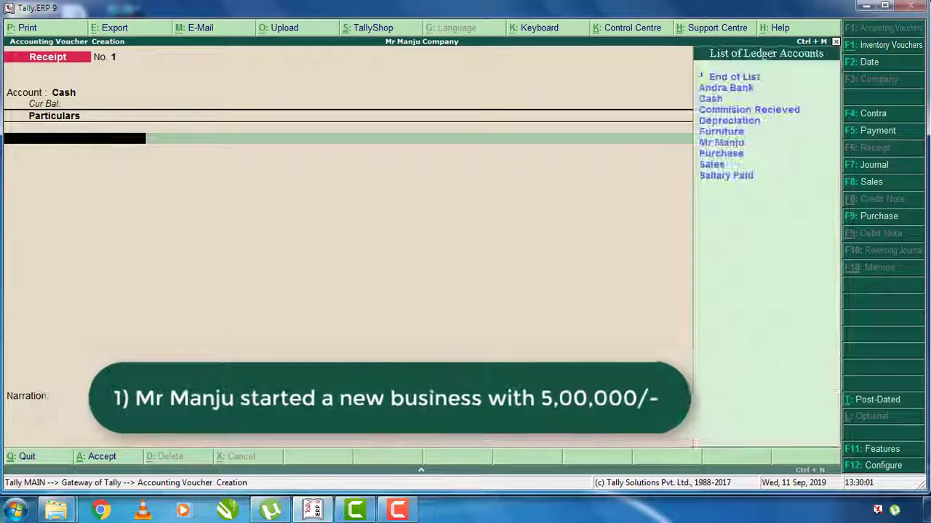
text(m)
key(Return)
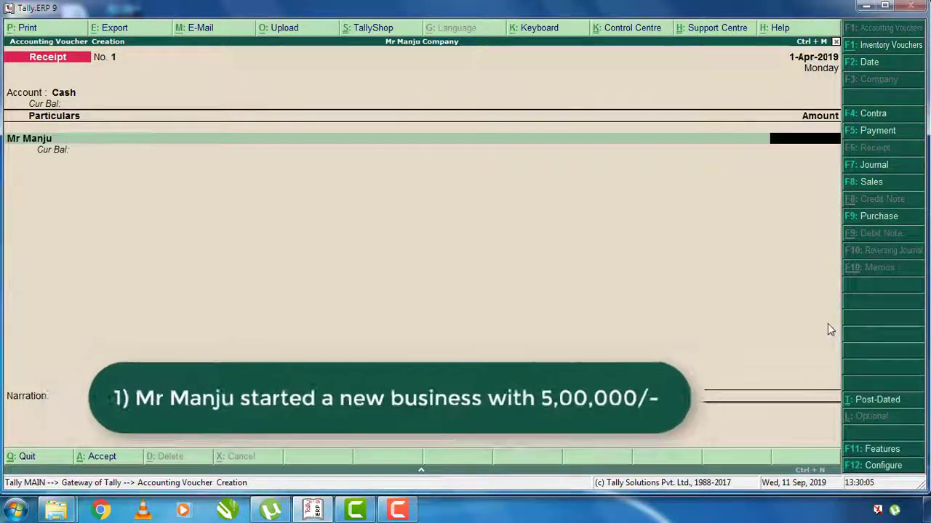
text(5,00,00)
text(0)
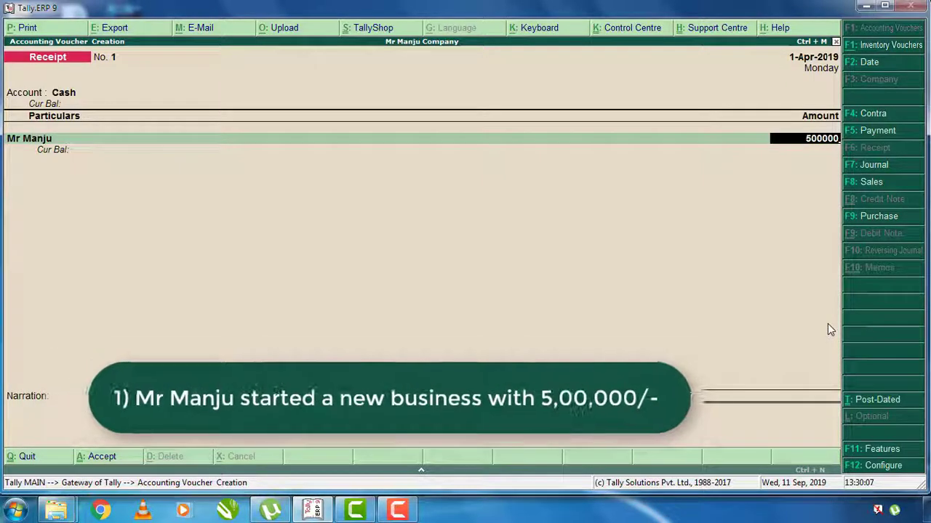
key(Return)
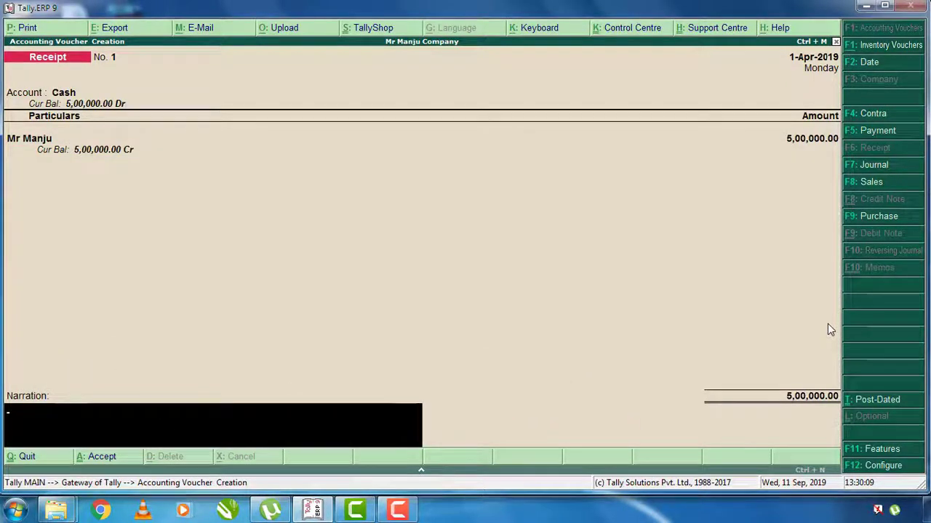
key(Return)
key(Return)
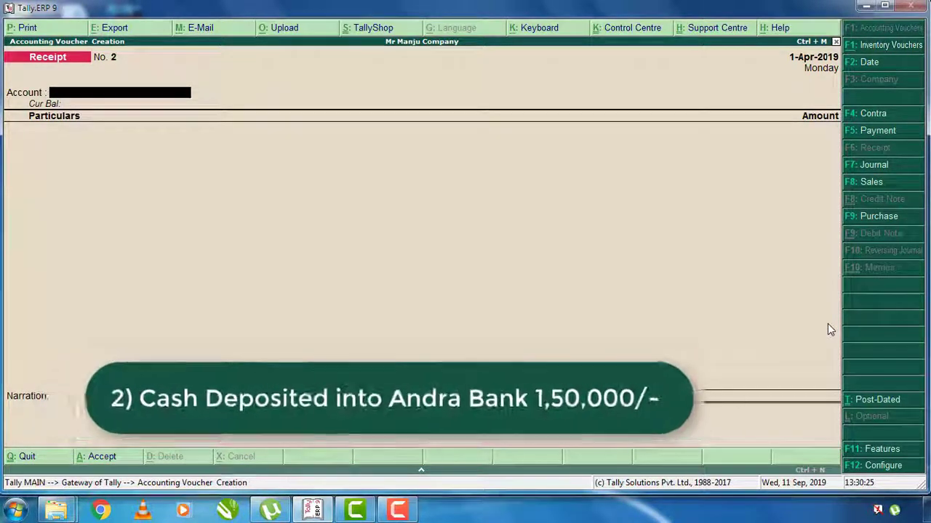
- Fill in a contra voucher with Andra Bank as the account and Cash as the particular, for 1,50,000
key(F4)
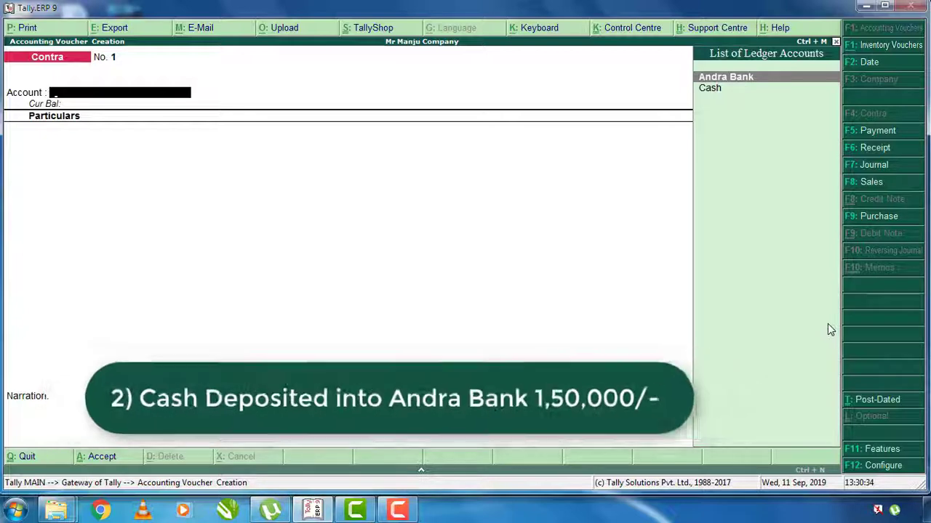
key(Return)
text(c)
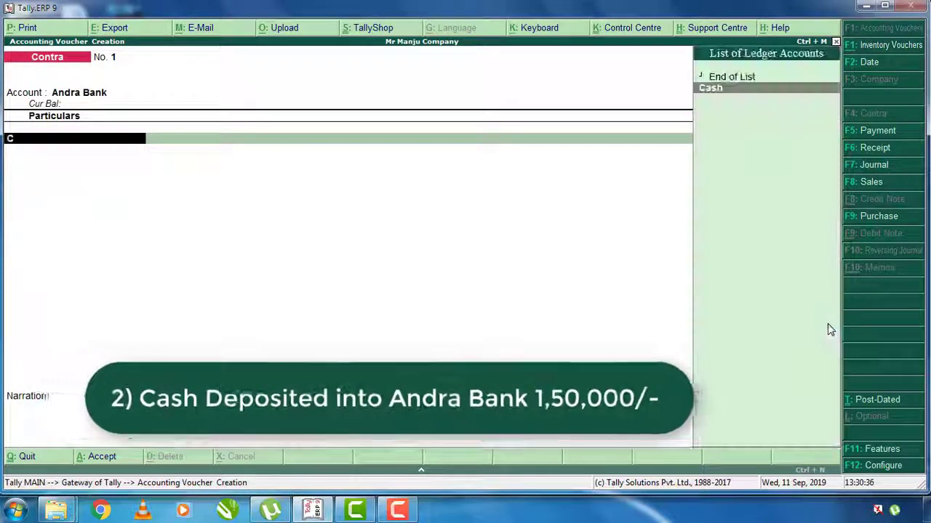
key(Return)
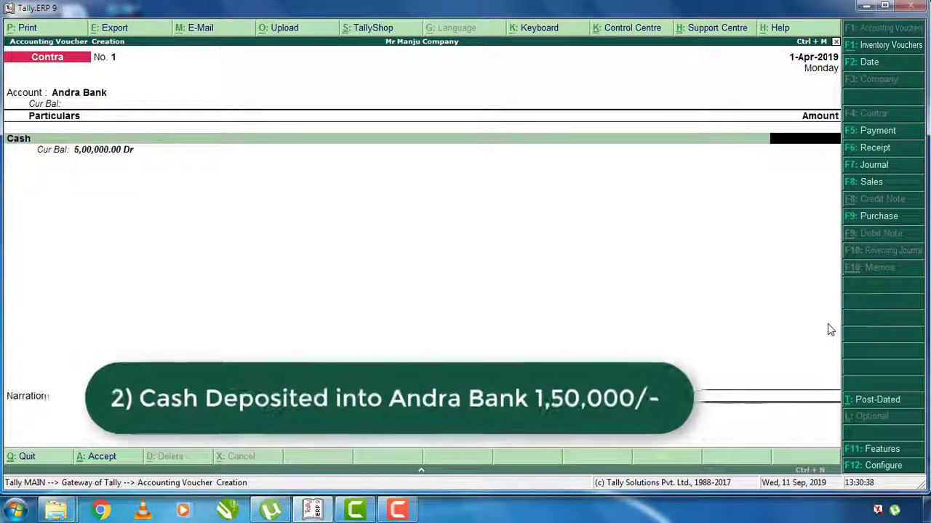
text(150000)
key(Return)
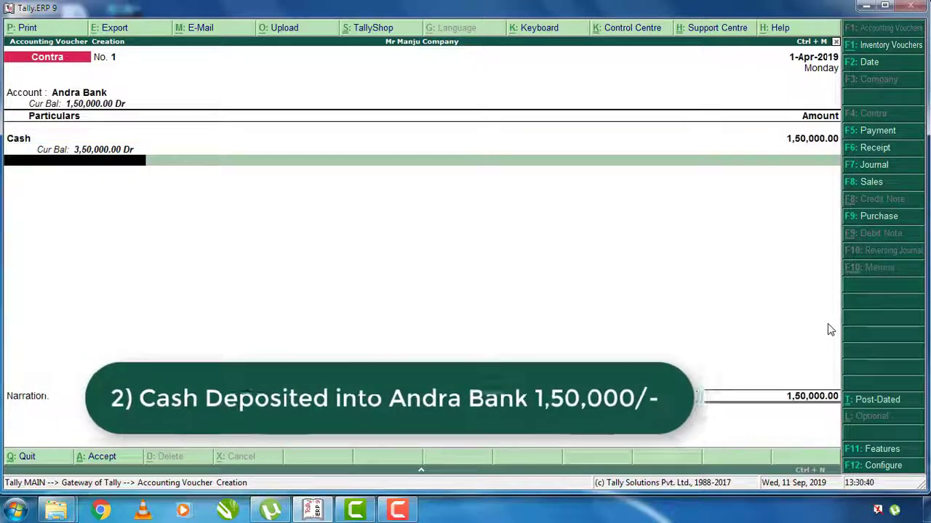
- Keep the default Andra Bank cash allocation, leave the denominations and narration blank, and save the contra voucher
key(Return)
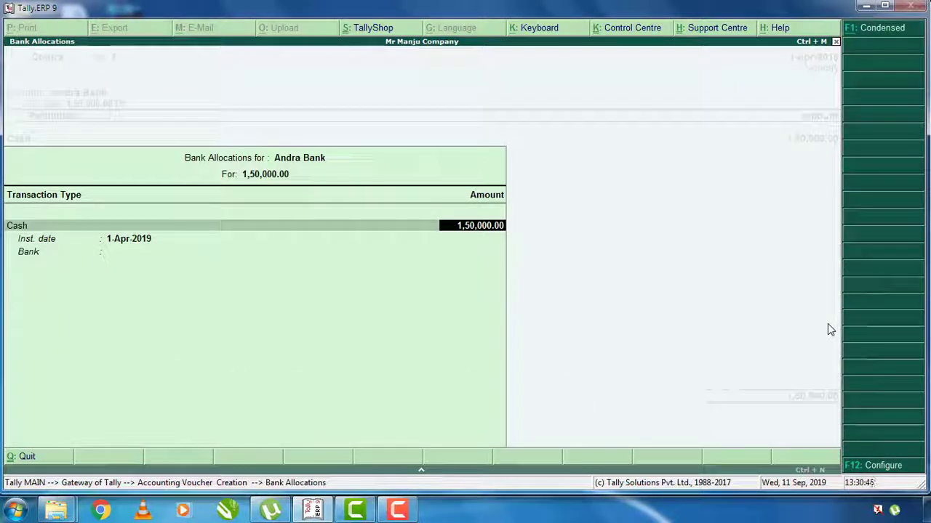
key(Return)
key(Return)
key(Return)
key(Return)
key(Return)
key(Return)
key(Return)
key(Return)
key(Return)
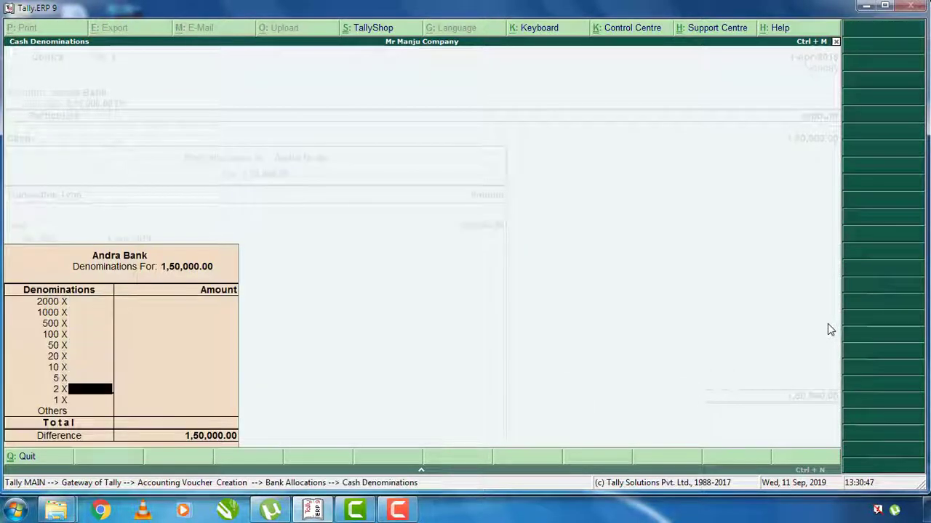
key(Return)
key(Return)
key(Return)
key(Return)
key(Return)
key(Return)
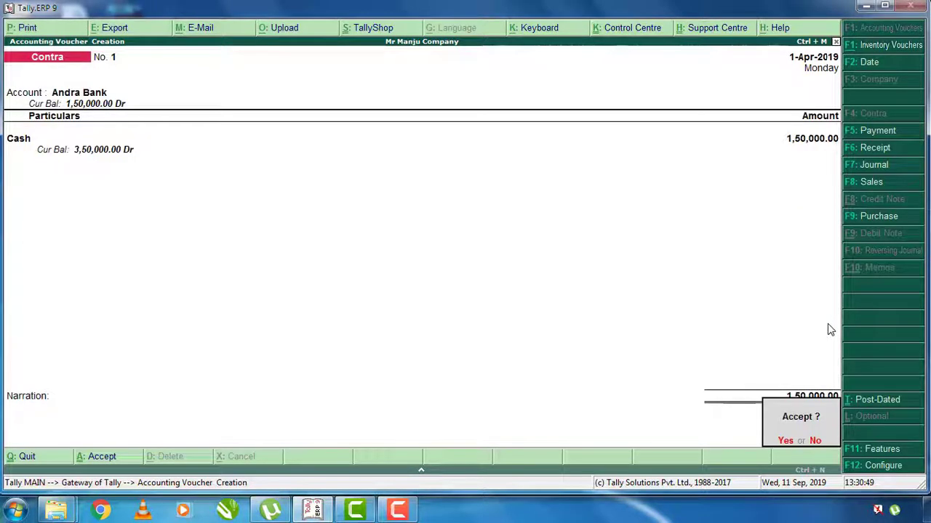
key(Return)
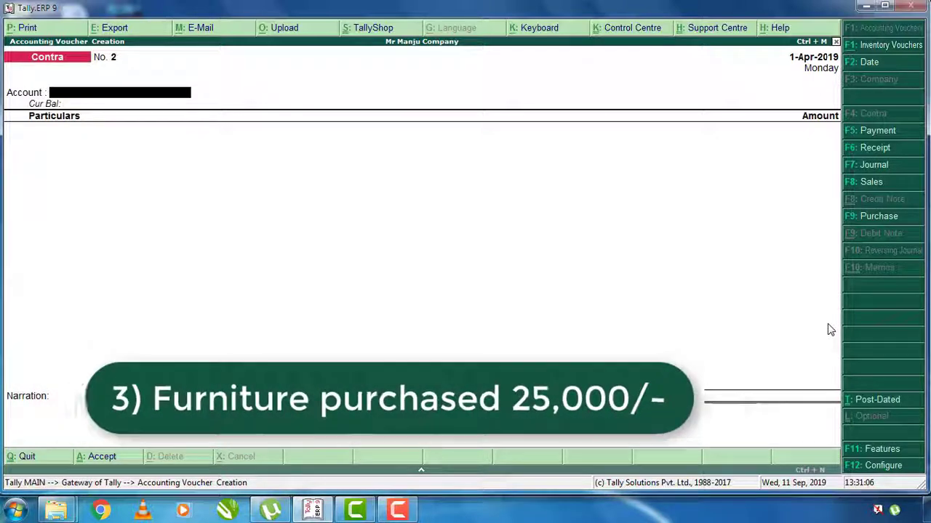
- Record a payment voucher of 25,000 from Cash to the Furniture ledger and save it without narration
key(F5)
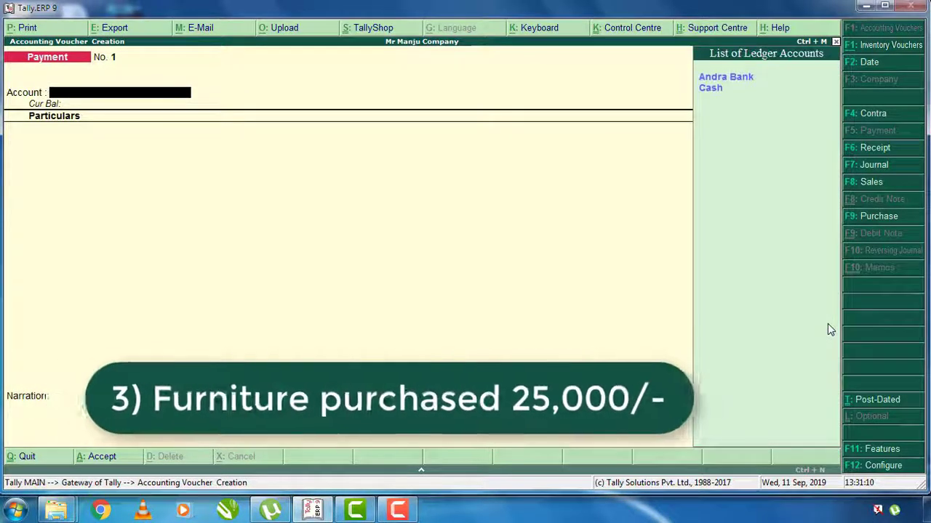
key(Down)
key(Return)
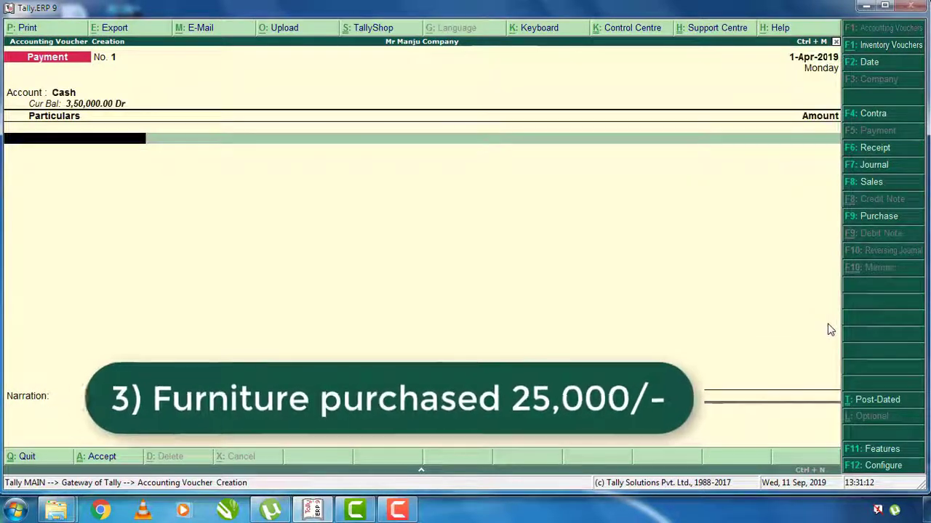
key(Return)
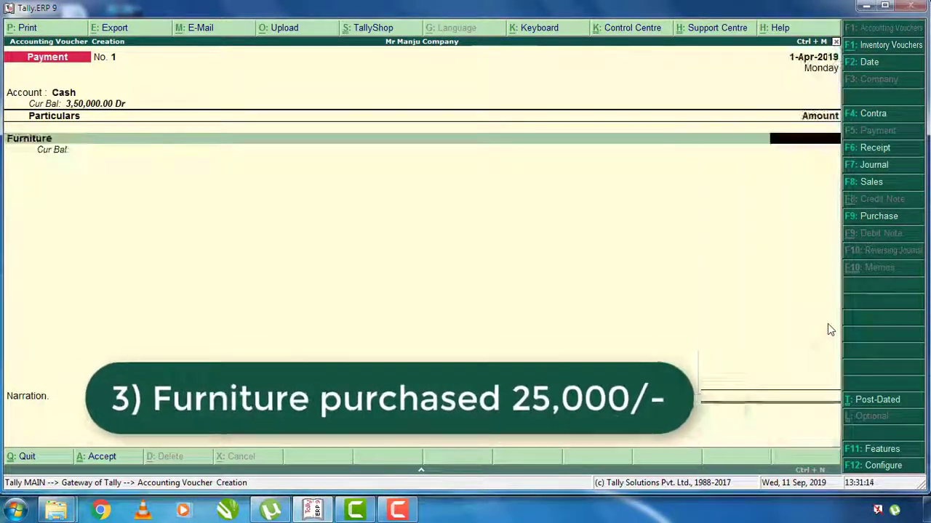
text(25000)
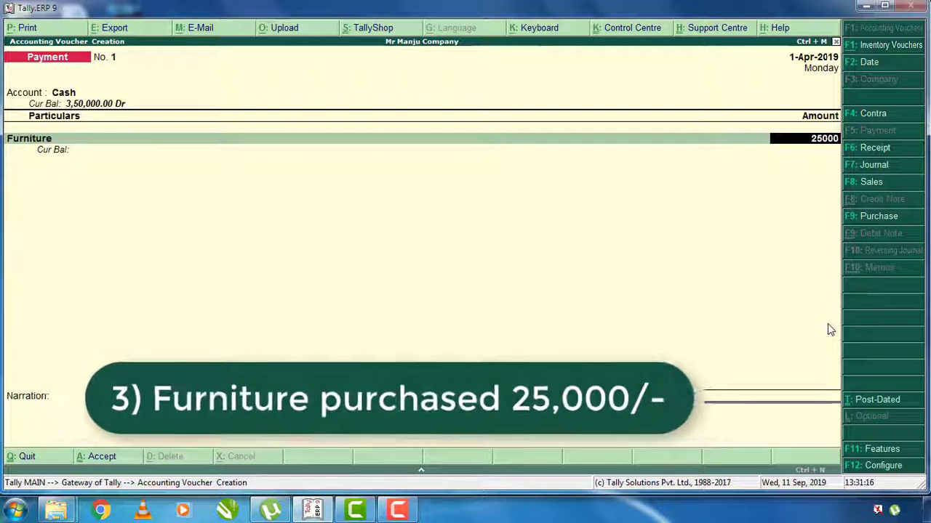
key(Return)
key(Return)
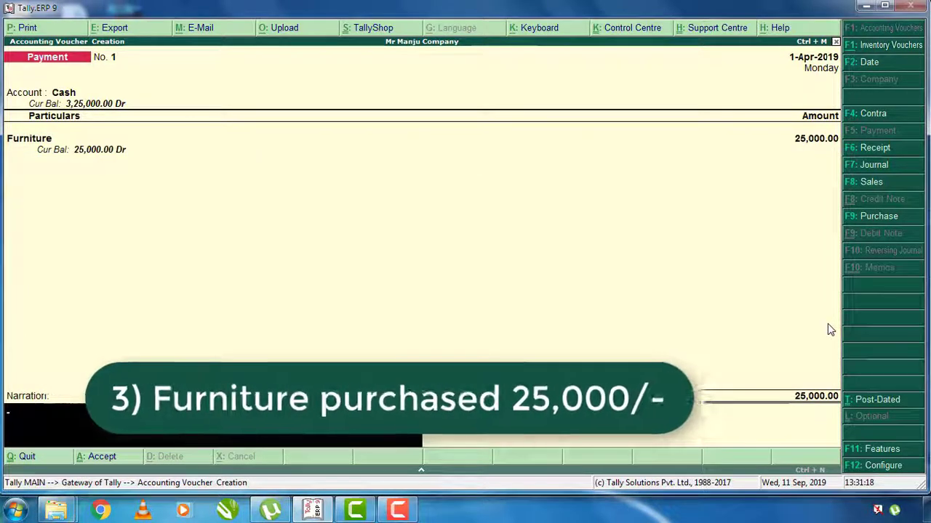
key(Return)
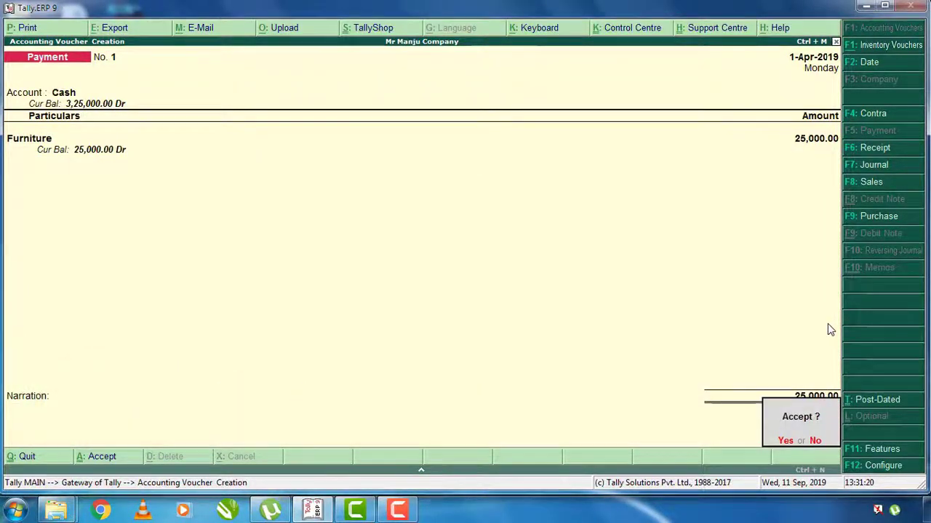
key(Return)
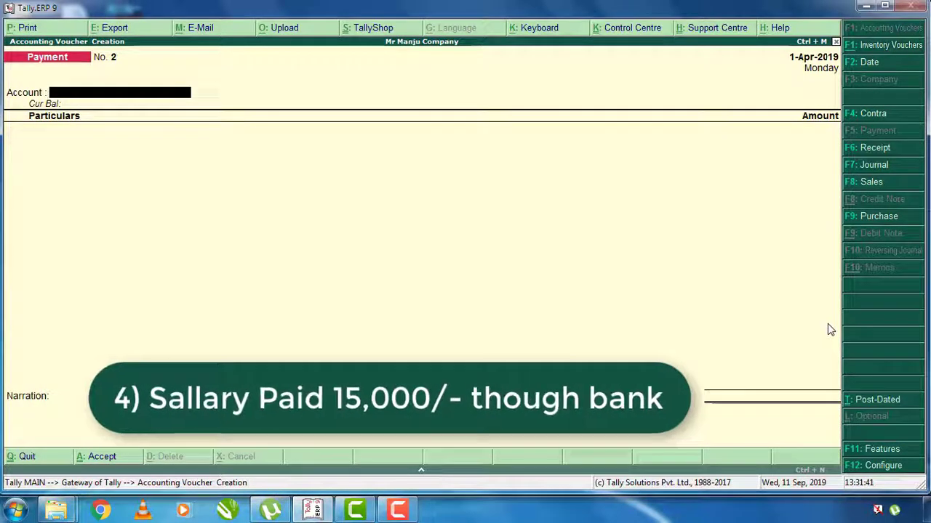
- Record a payment voucher of 15,000 from Andra Bank to the Sallary Paid ledger, keeping the default bank details and no narration
key(Return)
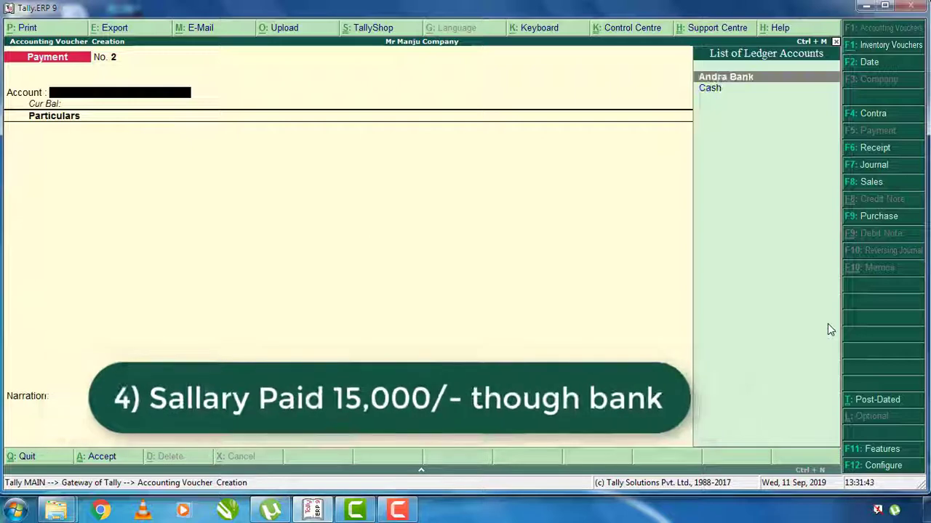
key(Return)
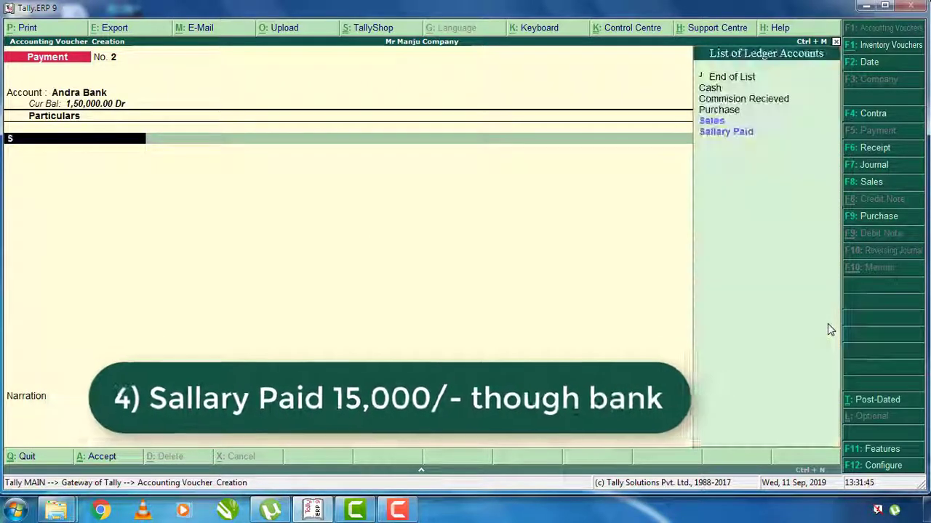
text(Sa)
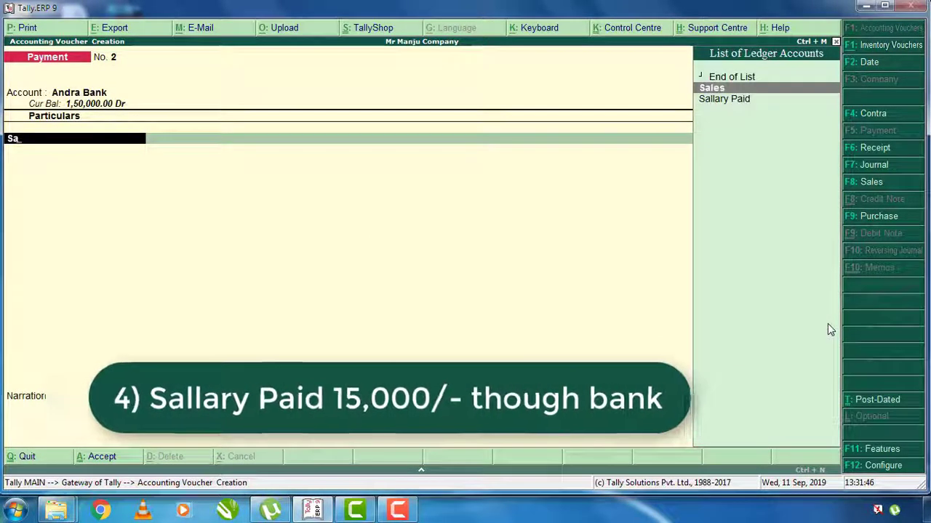
key(Down)
key(Return)
text(15000)
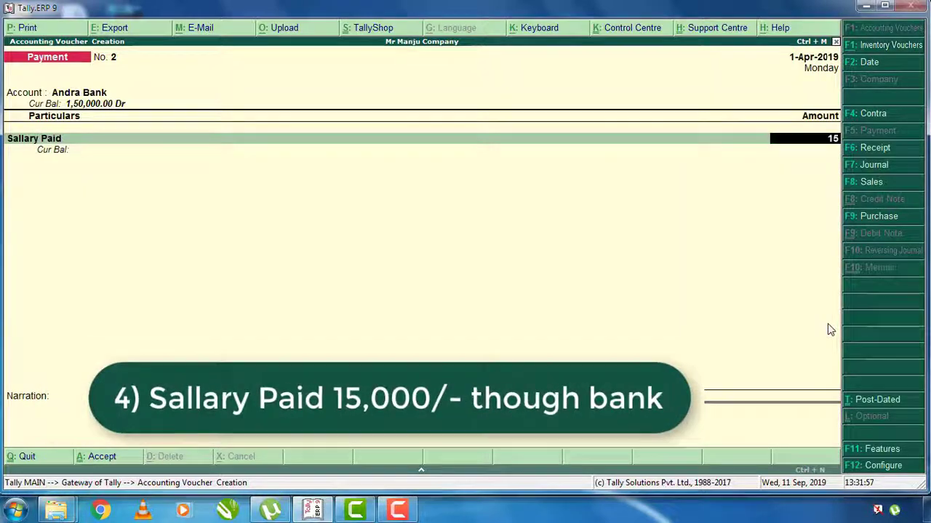
key(Return)
key(Return)
key(Return)
key(Return)
key(Return)
key(Return)
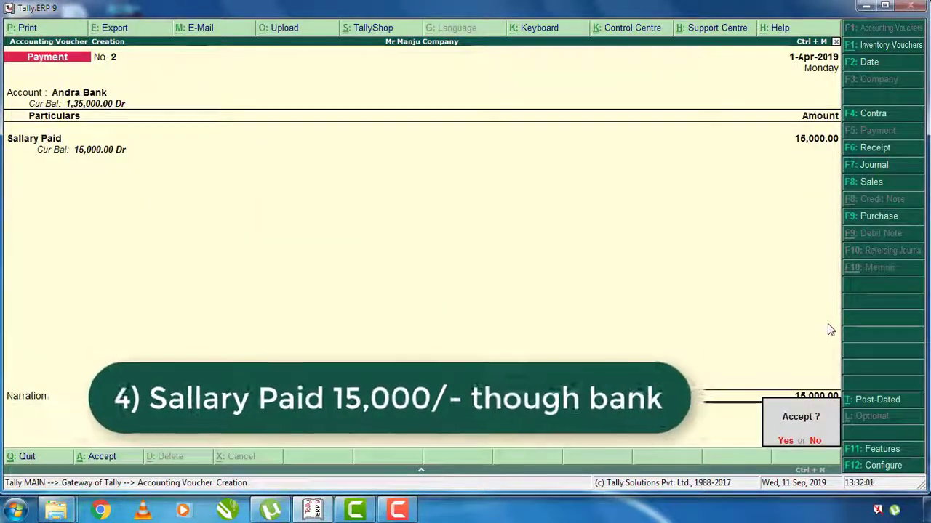
key(Return)
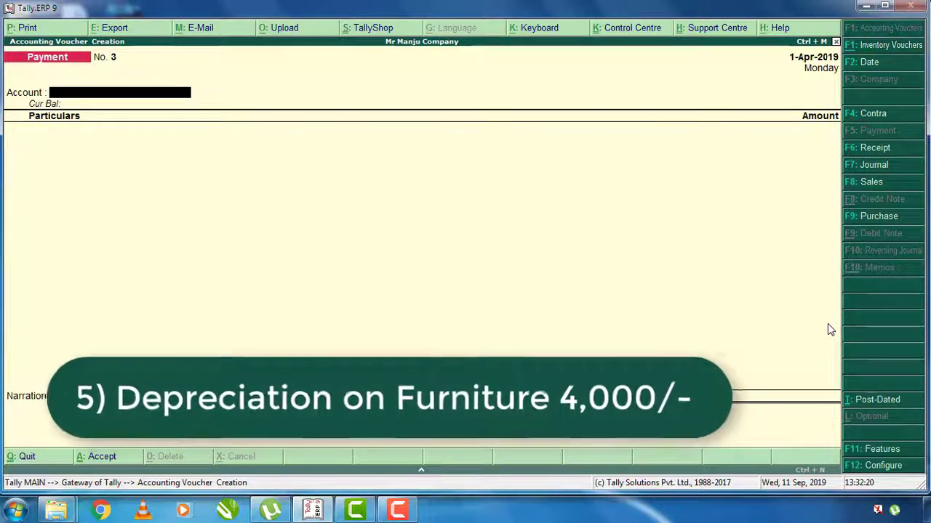
- Start a journal voucher and debit the Depreciation ledger for 4,000
key(F7)
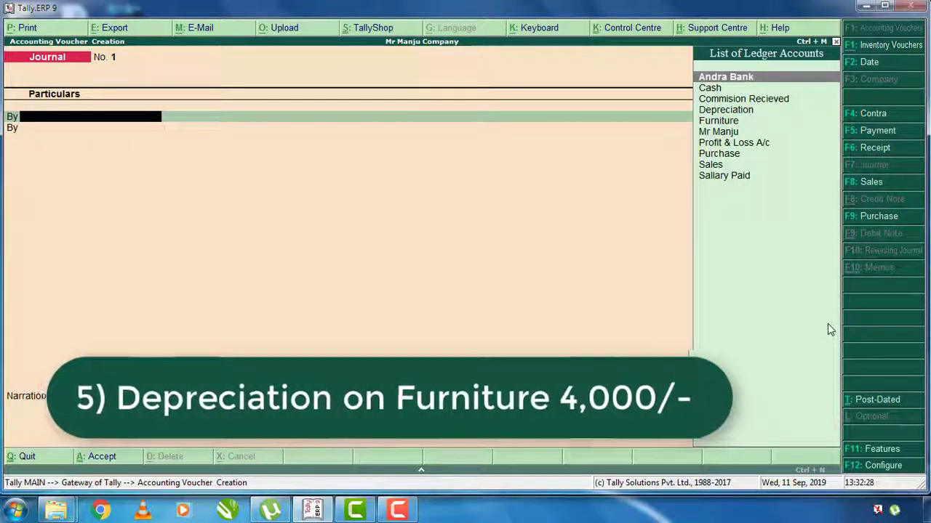
text(De)
key(Return)
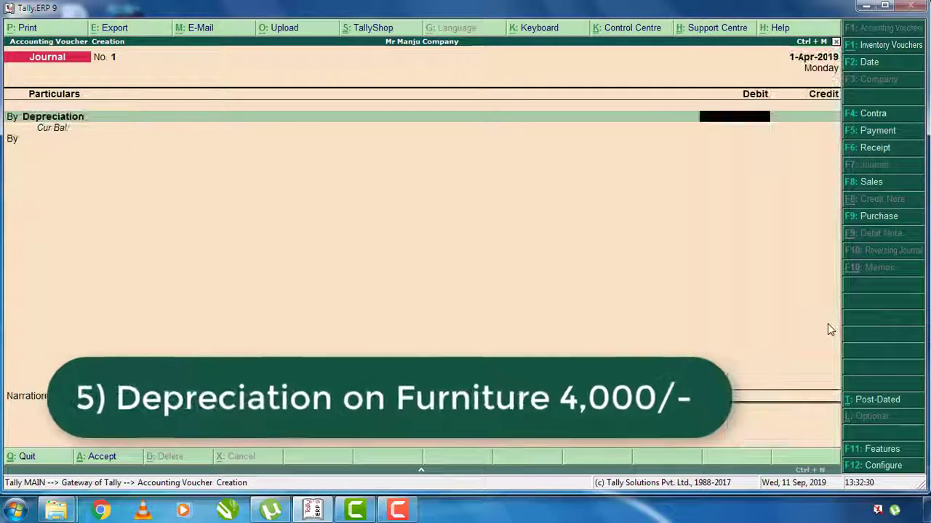
text(4000)
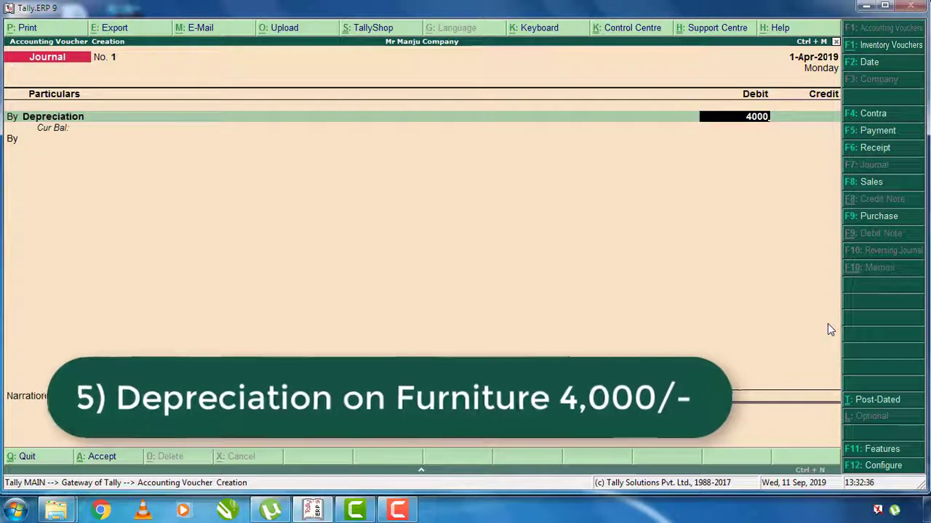
key(Return)
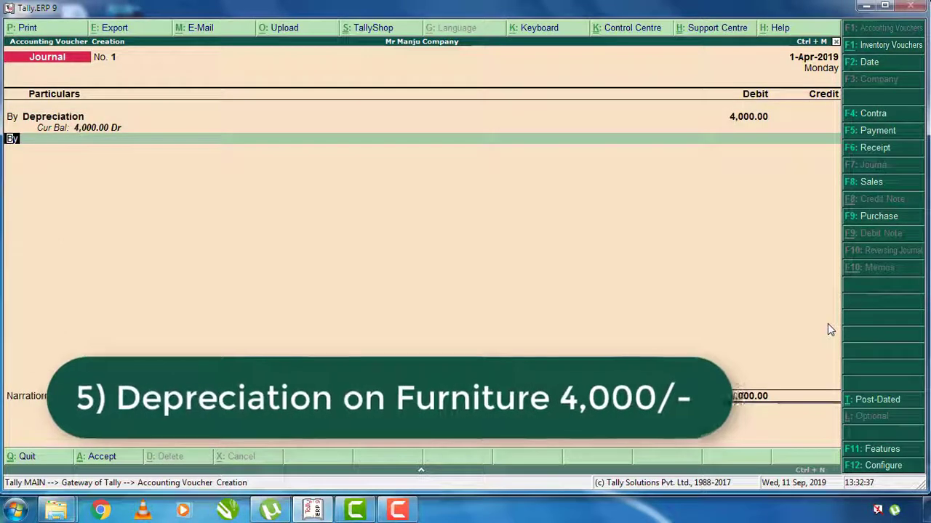
- Credit the Furniture ledger with 4,000 and save the journal voucher without narration
key(t)
key(Return)
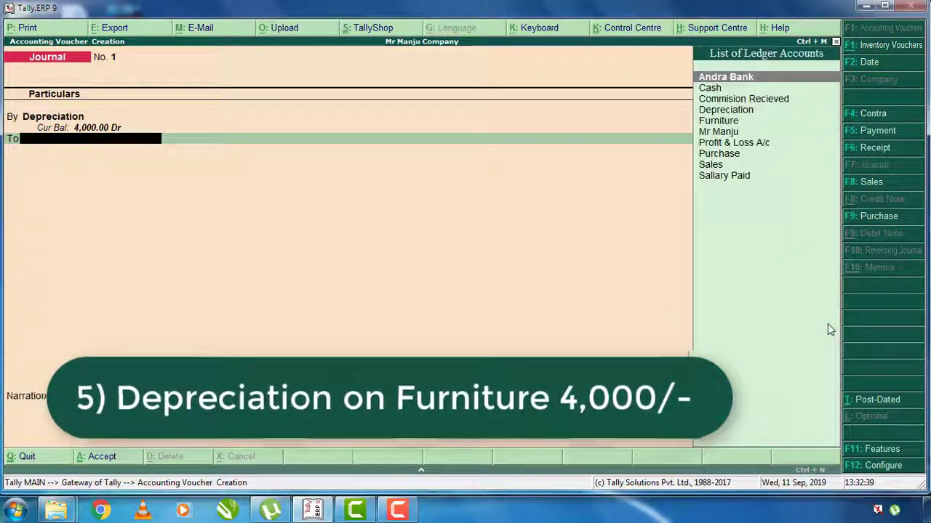
text(F)
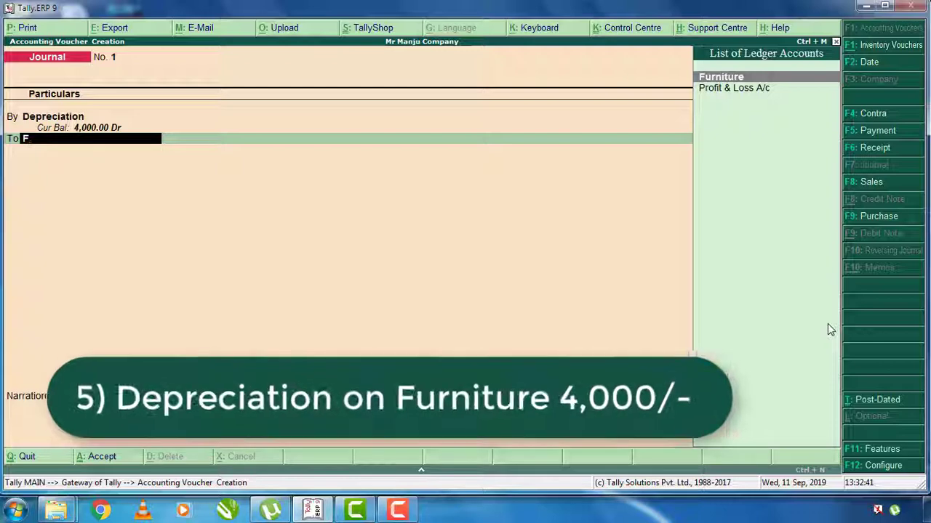
key(Return)
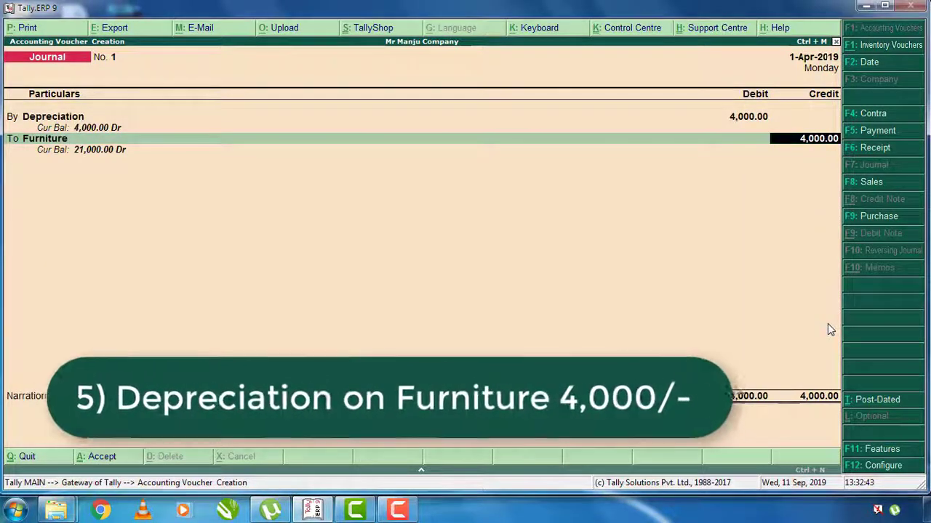
key(Return)
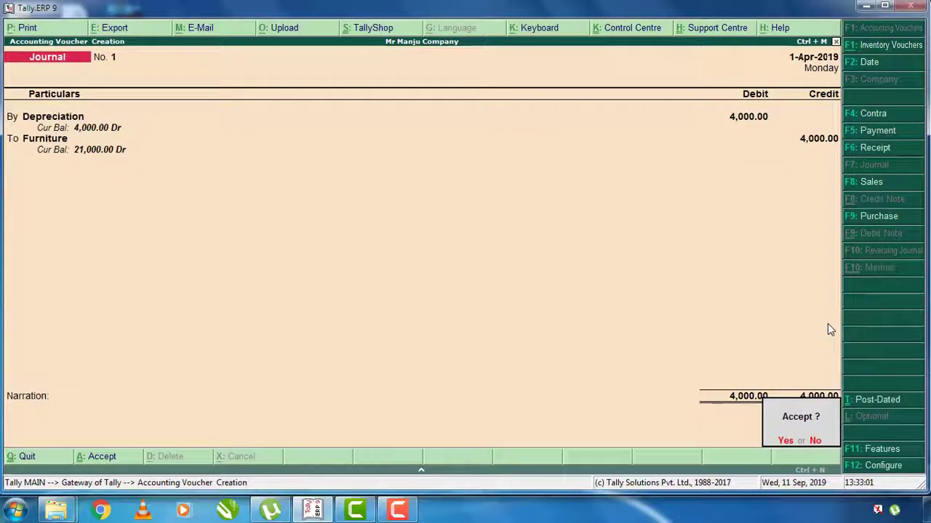
key(Return)
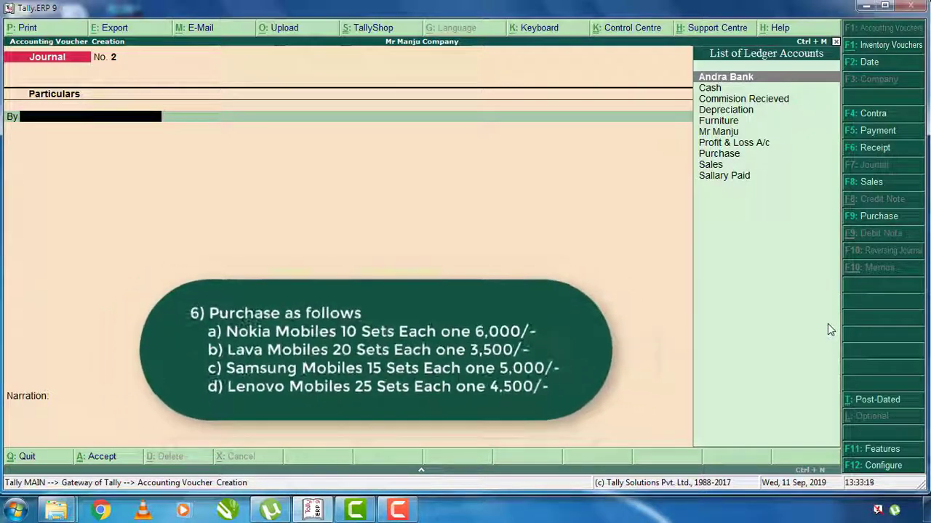
- Start a purchase voucher with Cash as the party and Purchase as the ledger, leaving the supplier invoice number and party details at their defaults
click(871, 216)
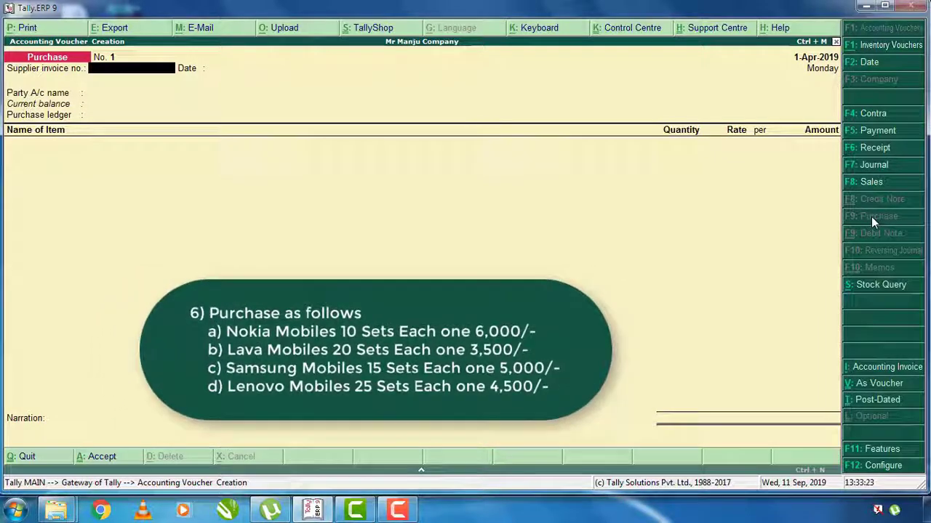
key(Return)
key(Return)
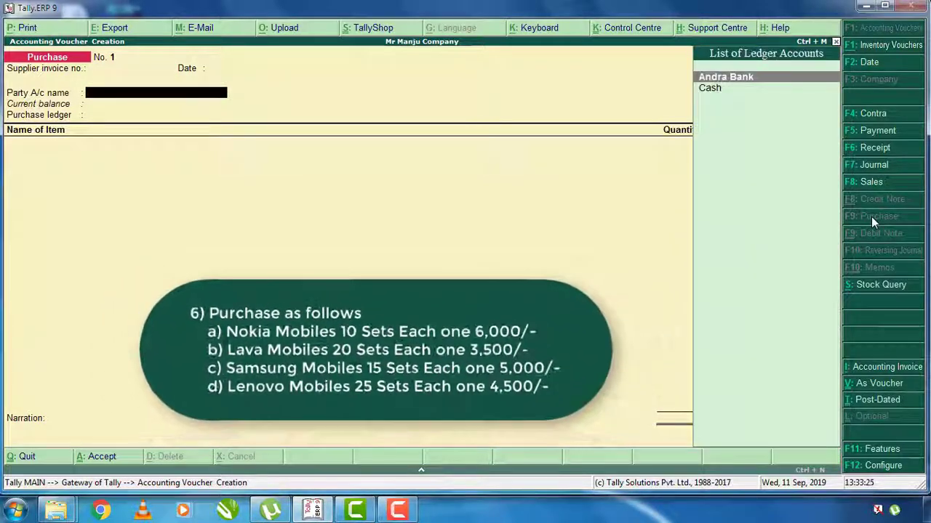
key(Down)
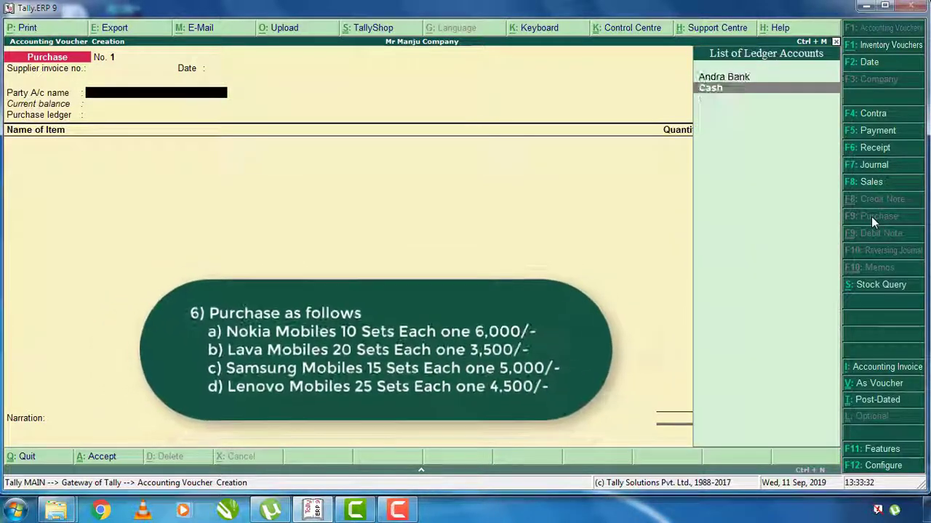
key(Return)
key(Return)
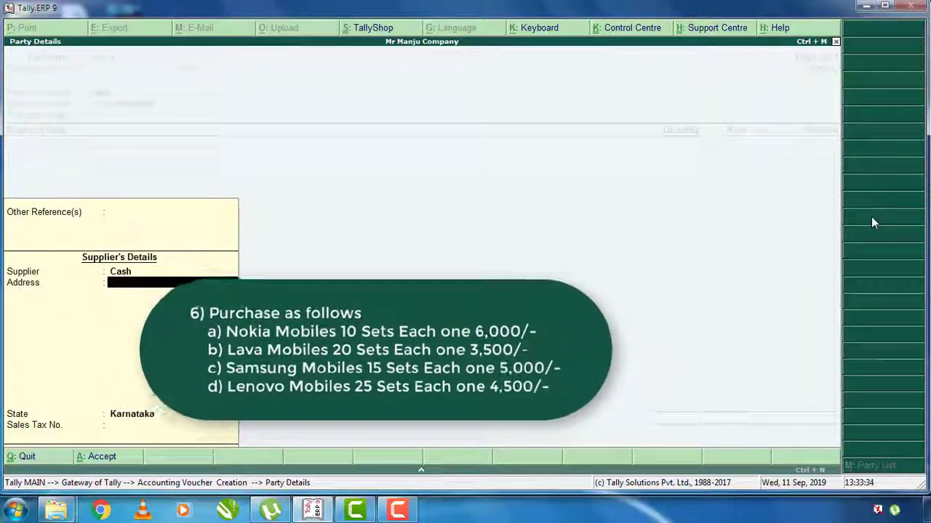
key(Return)
key(Return)
key(Return)
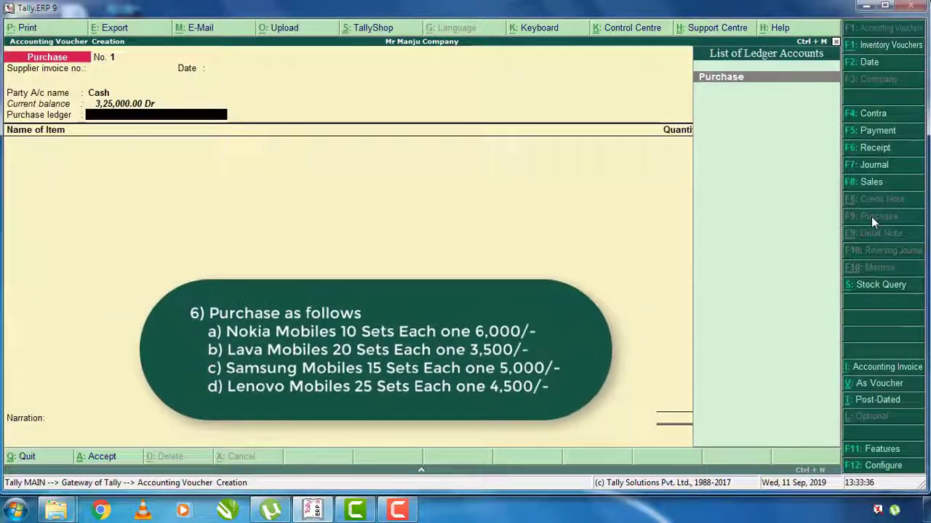
key(Return)
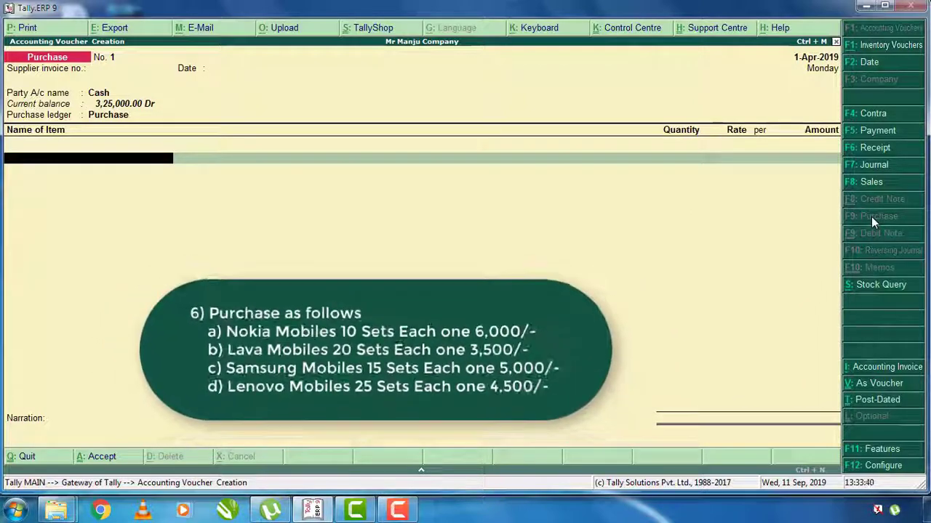
- Add Nokia Mobile to the purchase voucher with a quantity of 10 sets at a rate of 6,000
text(N)
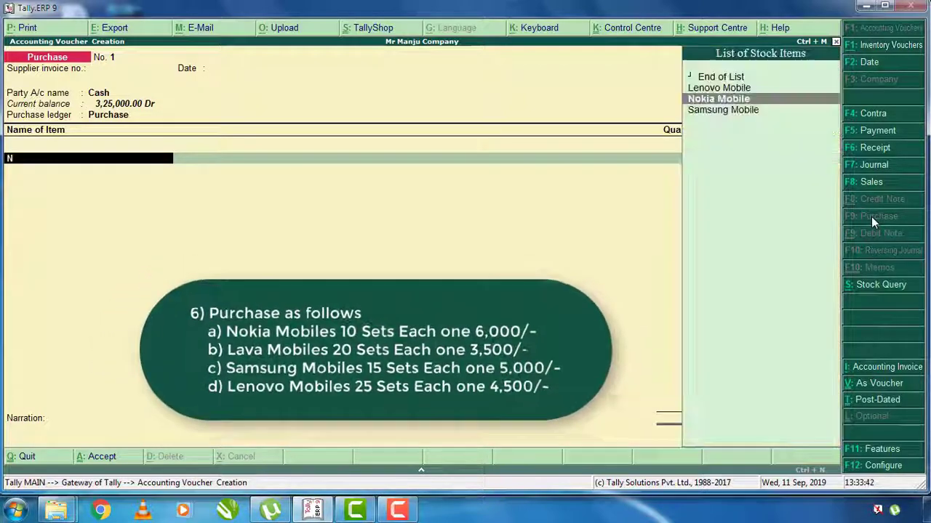
key(Return)
text(10)
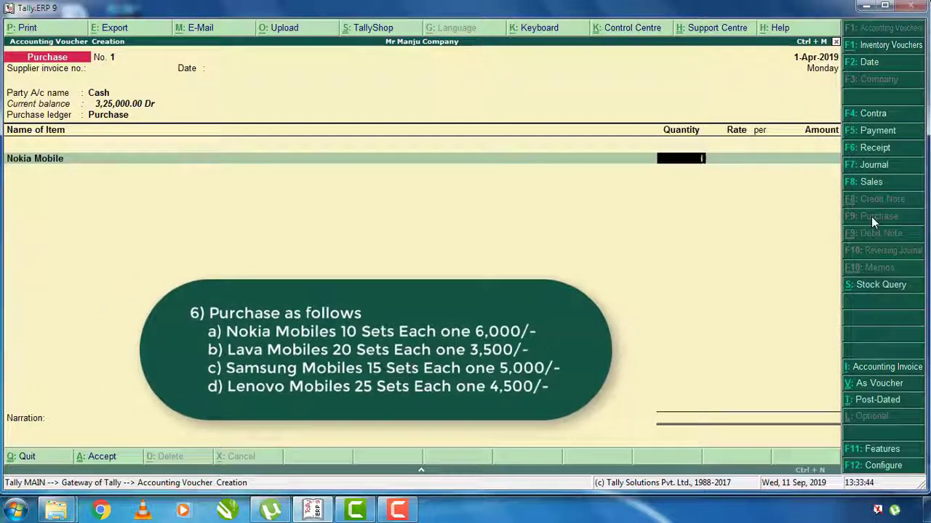
key(Return)
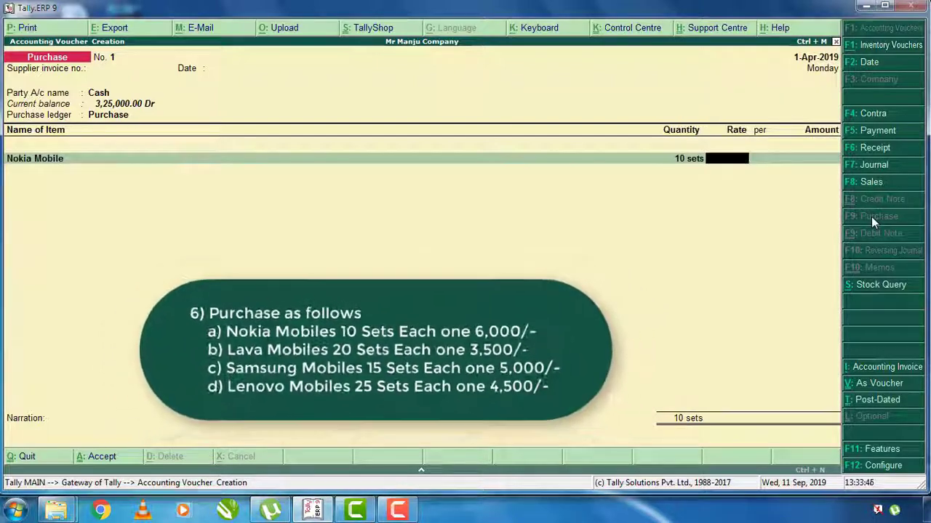
text(6000)
key(Return)
key(Return)
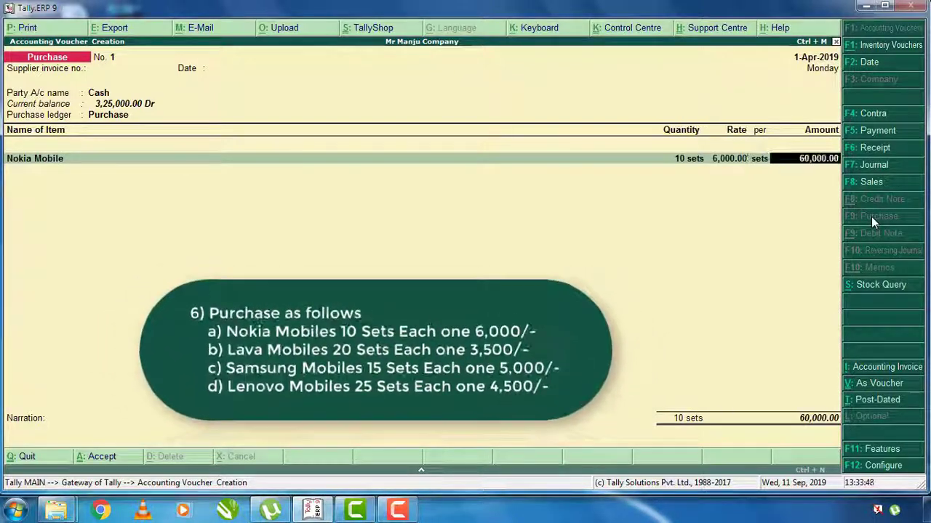
key(Return)
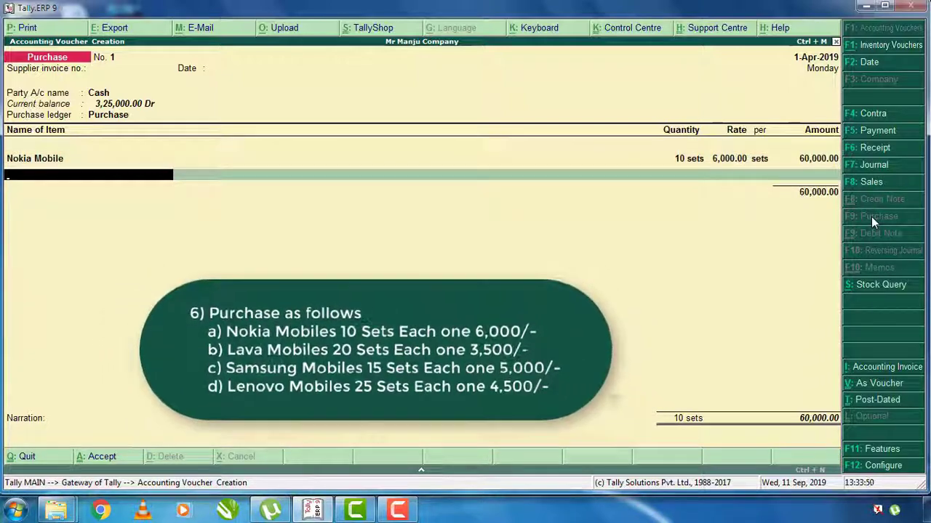
- Add Lava Mobile to the purchase voucher with a quantity of 20 sets at a rate of 3,500
text(La)
key(Return)
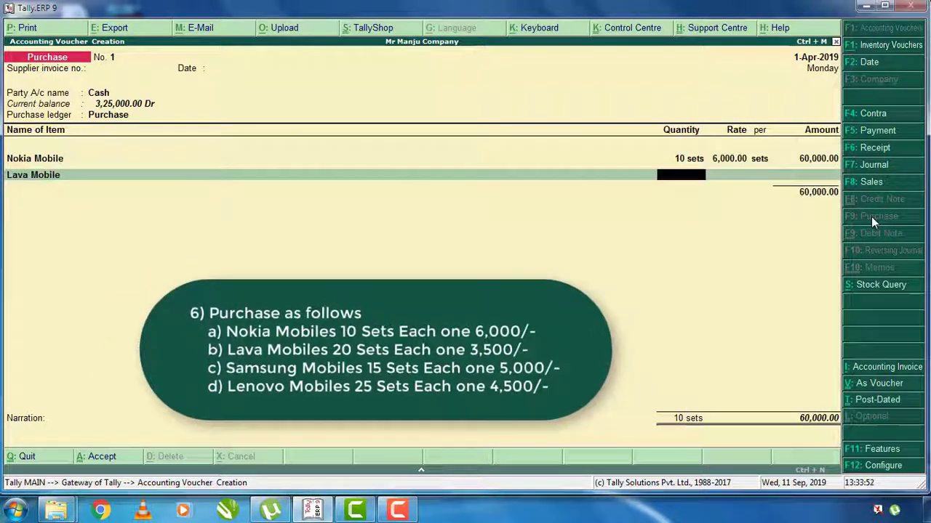
text(20)
key(Return)
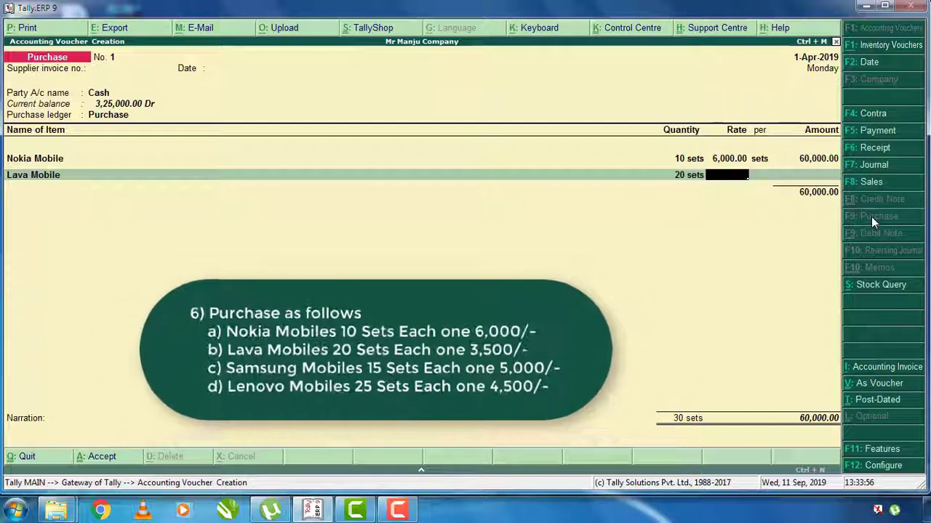
text(3,500)
key(Return)
key(Return)
key(Return)
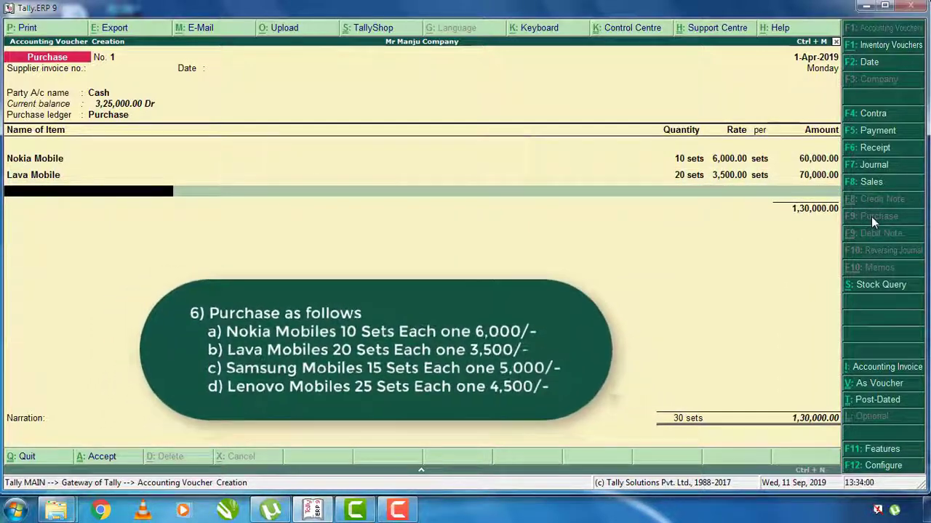
- Add Samsung Mobile to the purchase voucher with a quantity of 15 sets at a rate of 5,000
text(S)
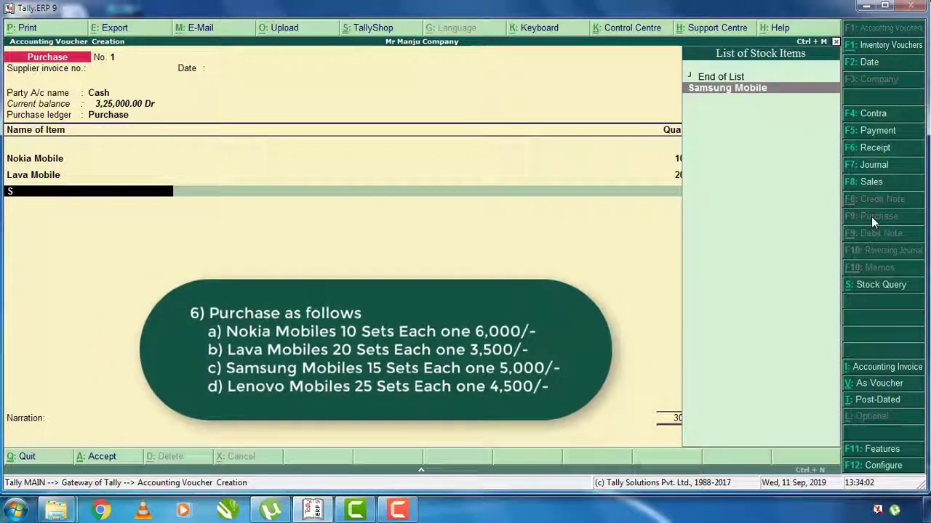
key(Return)
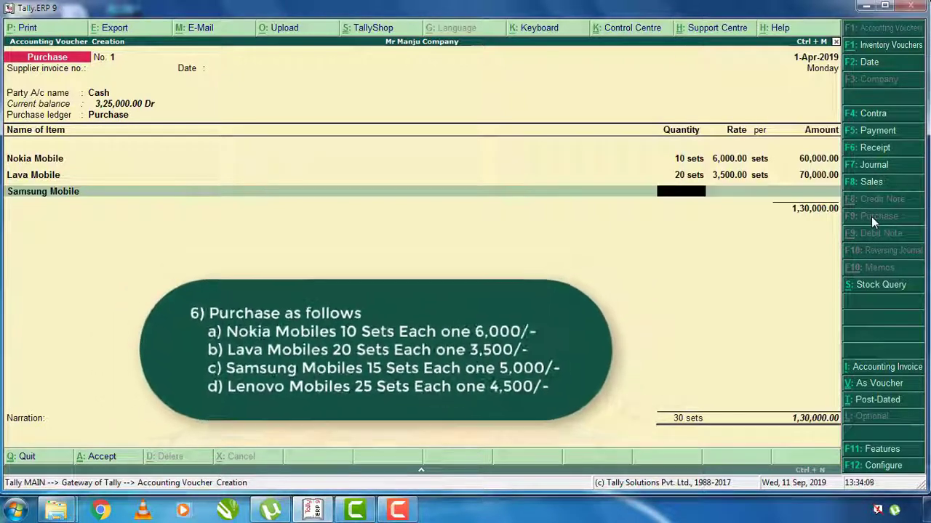
text(15)
key(Return)
text(5000)
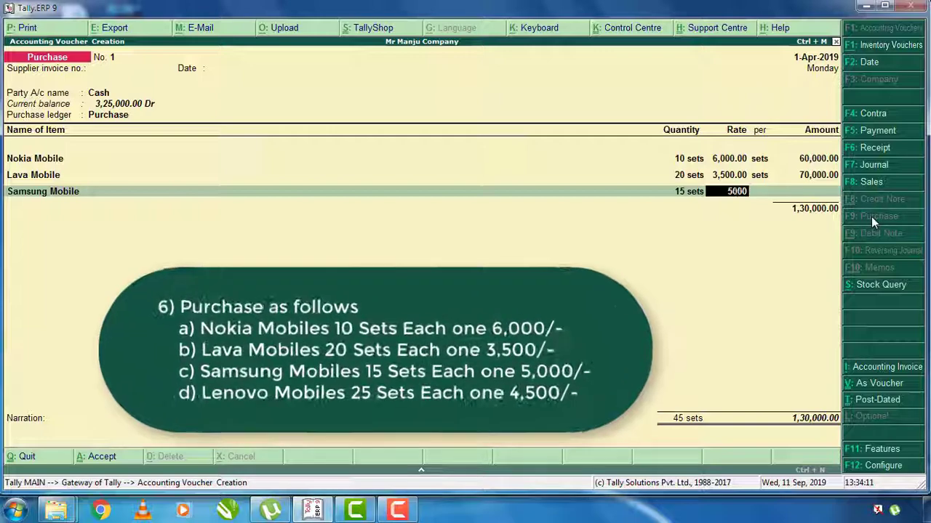
key(Return)
key(Return)
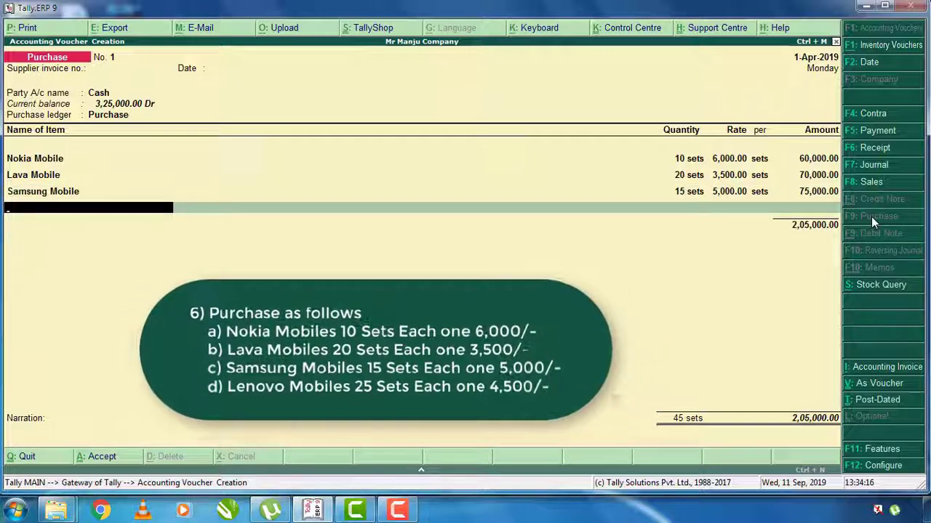
- Add Lenovo Mobile to the purchase voucher with a quantity of 25 sets at a rate of 4,500
text(Le)
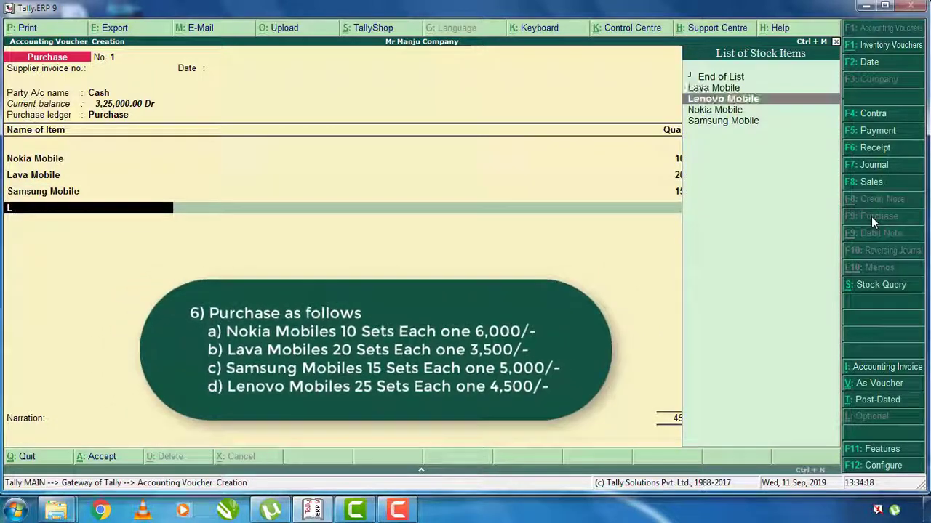
key(Return)
text(25)
key(Return)
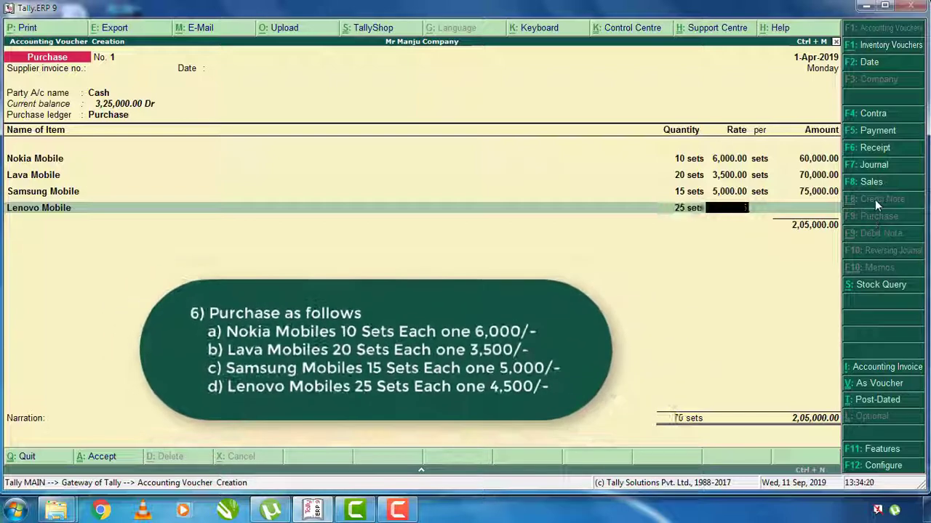
text(4,5)
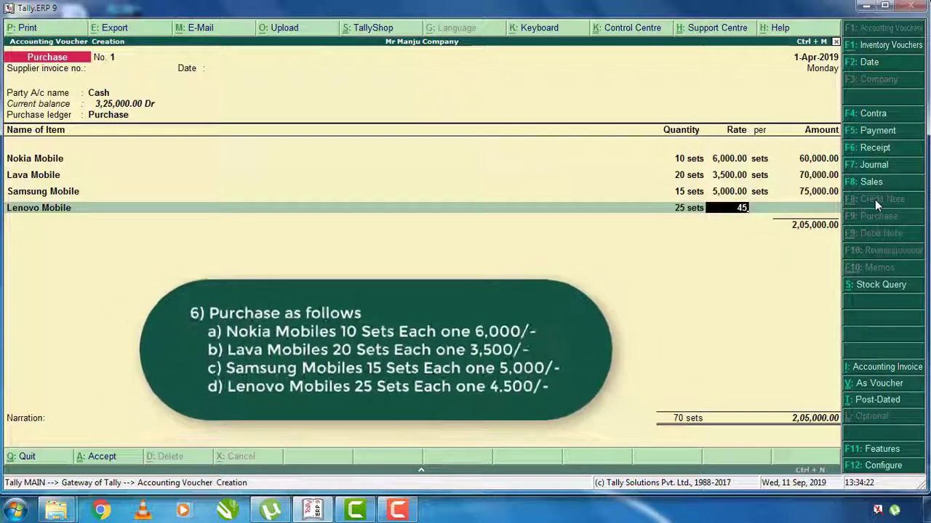
text(00)
key(Return)
key(Return)
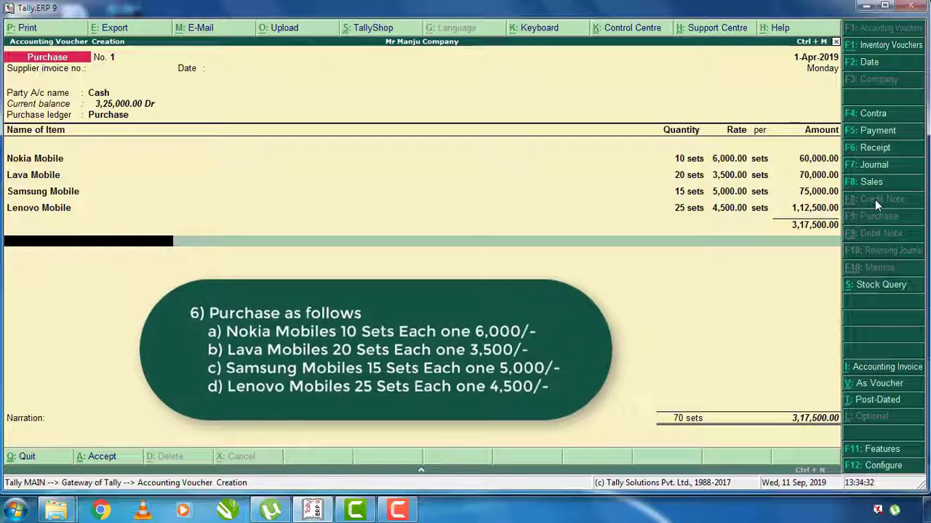
- End the item list and save the purchase voucher without narration
key(Return)
key(Return)
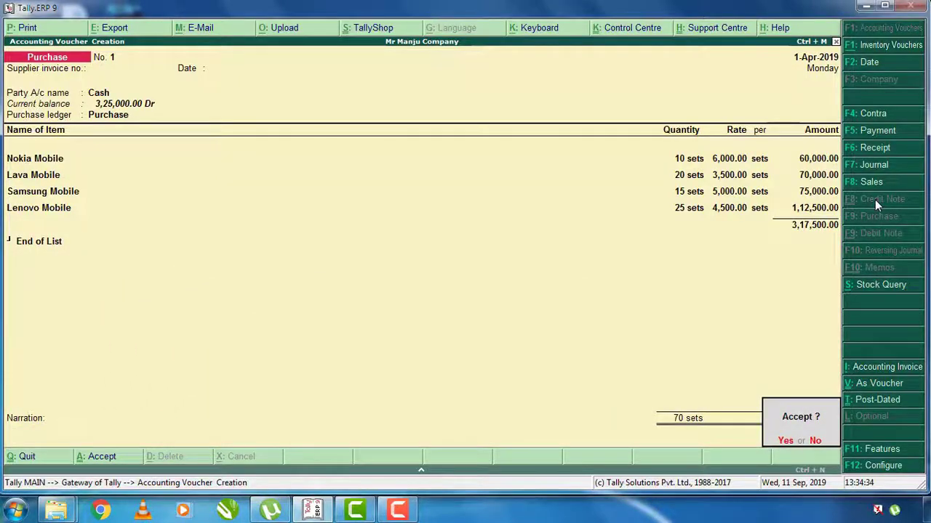
key(Return)
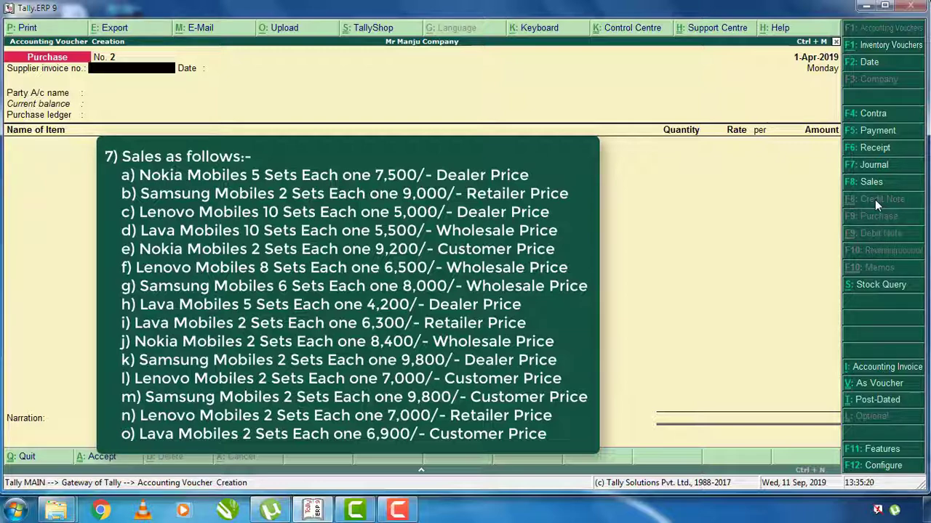
- Enable multiple price levels in the company's inventory features, leaving the preceding options at their existing settings
key(F11)
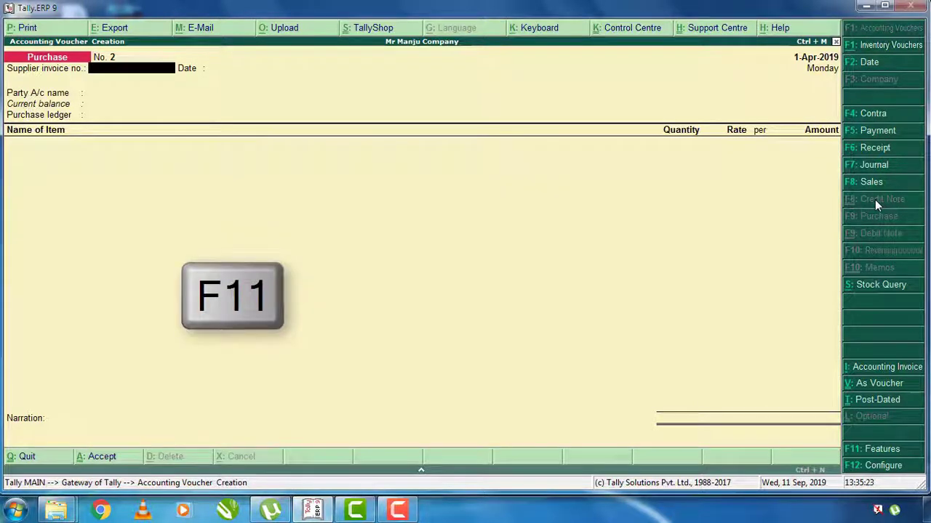
key(F2)
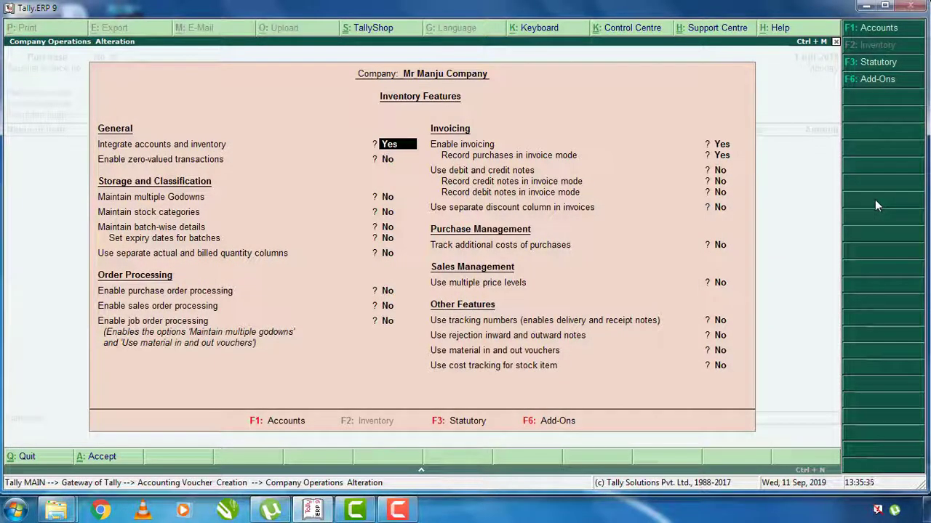
key(Return)
key(Return)
key(Return)
key(Return)
key(Return)
key(Return)
key(Return)
key(Return)
key(Return)
key(Return)
key(Return)
key(Return)
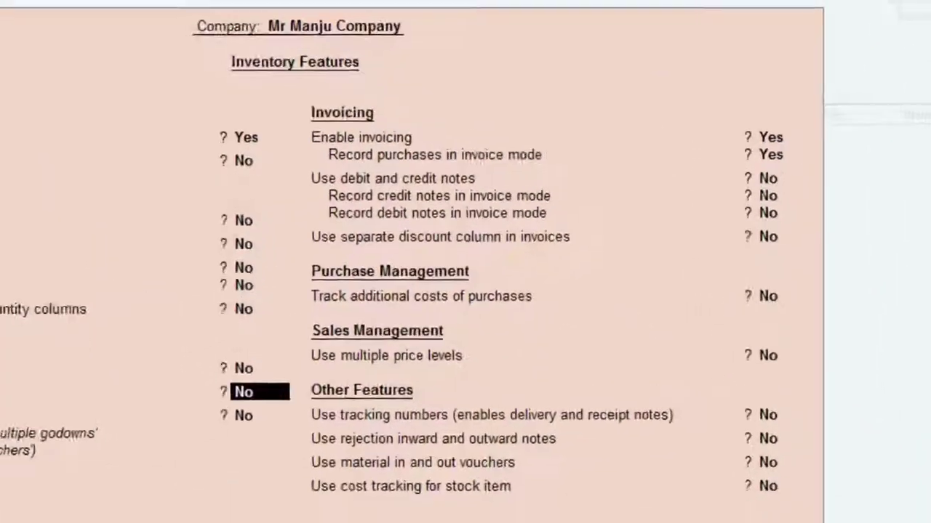
key(Return)
key(Return)
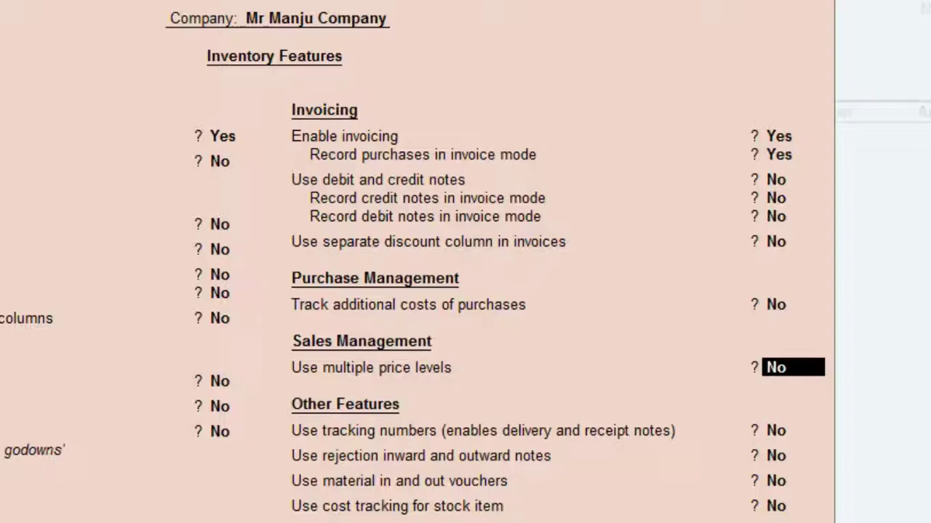
text(y)
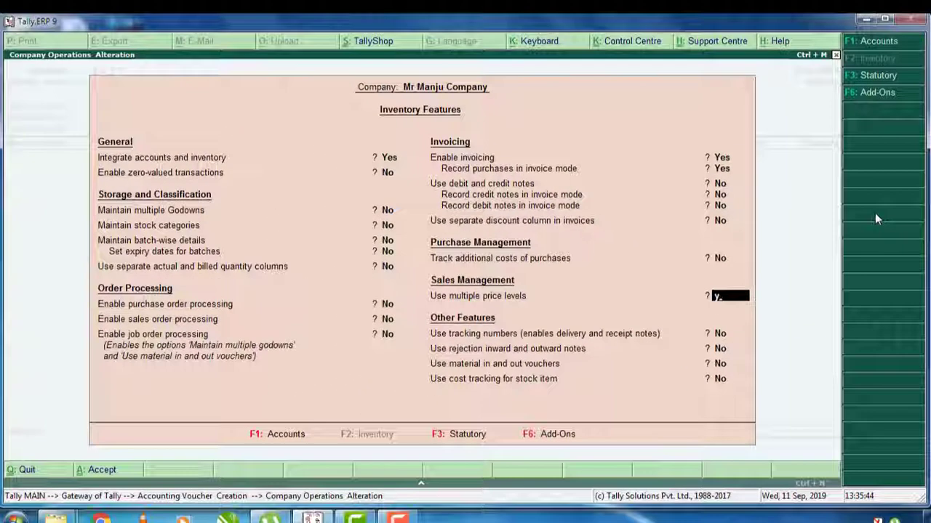
key(Return)
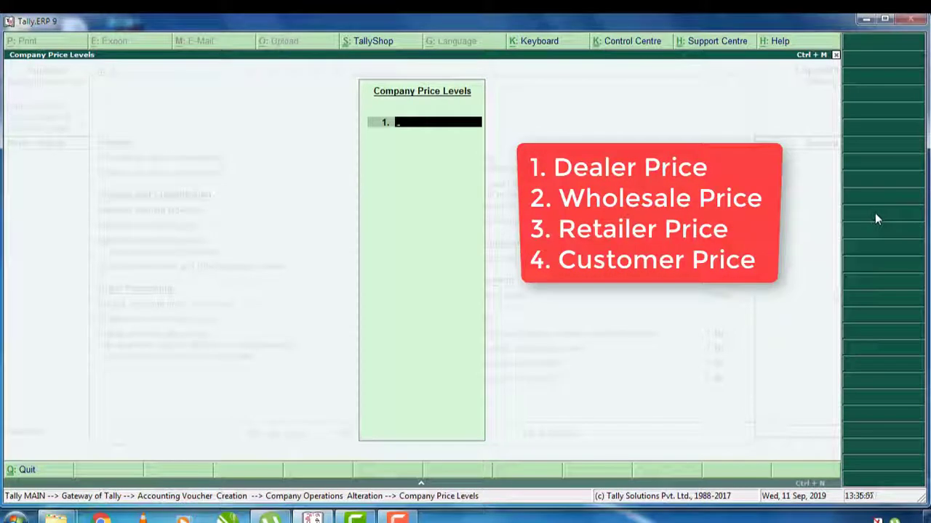
- Define four company price levels named Dealer Price, Wholesale Price, Retailer Price and Custormer Price
text(Dealer)
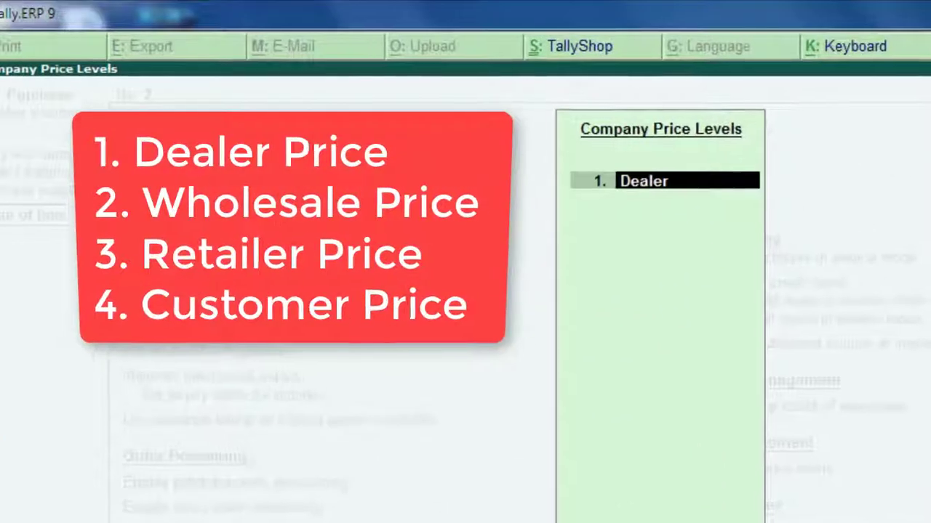
text( Price)
key(Return)
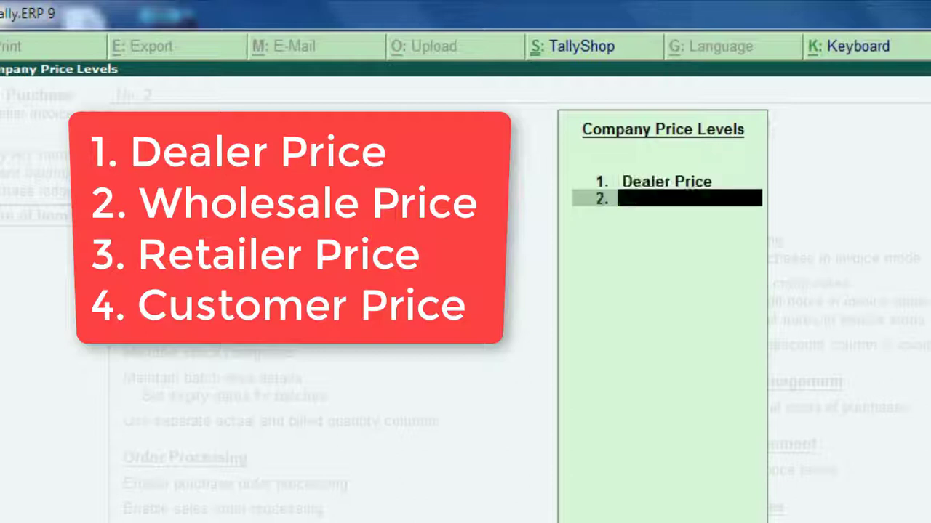
text(Whole)
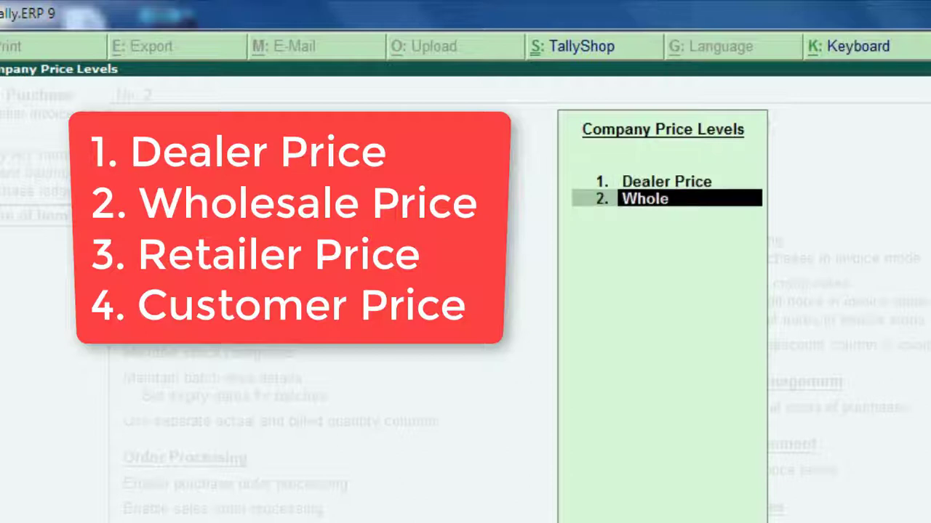
text(sale Price)
key(Return)
text(Re)
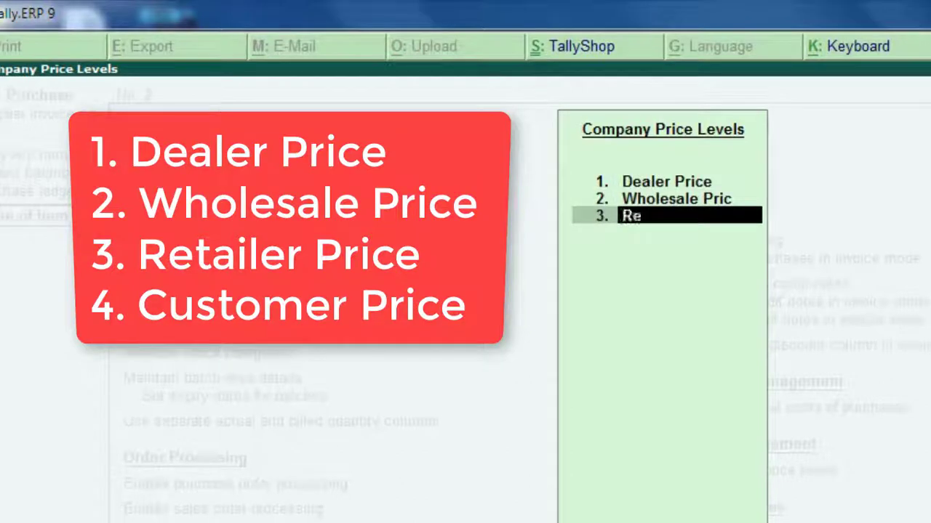
text(tailer Price)
key(Return)
text(Cus)
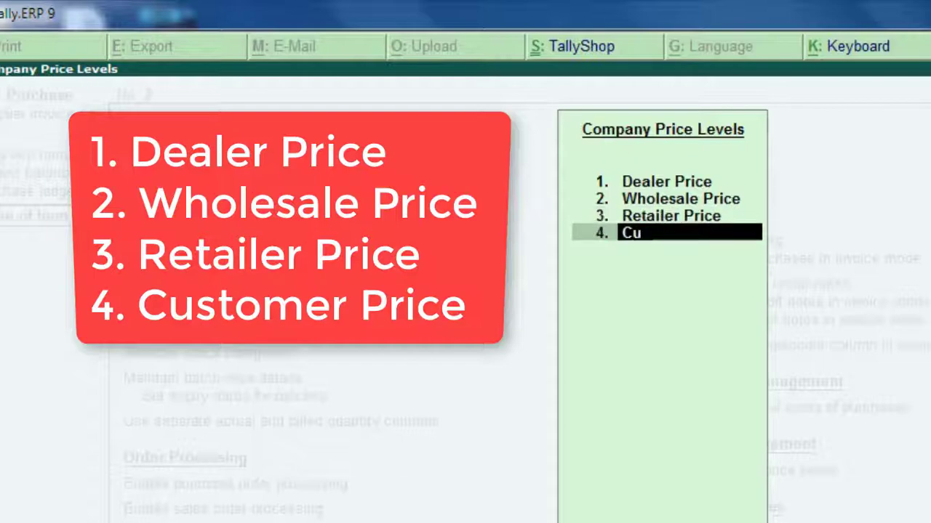
text(tormer Price)
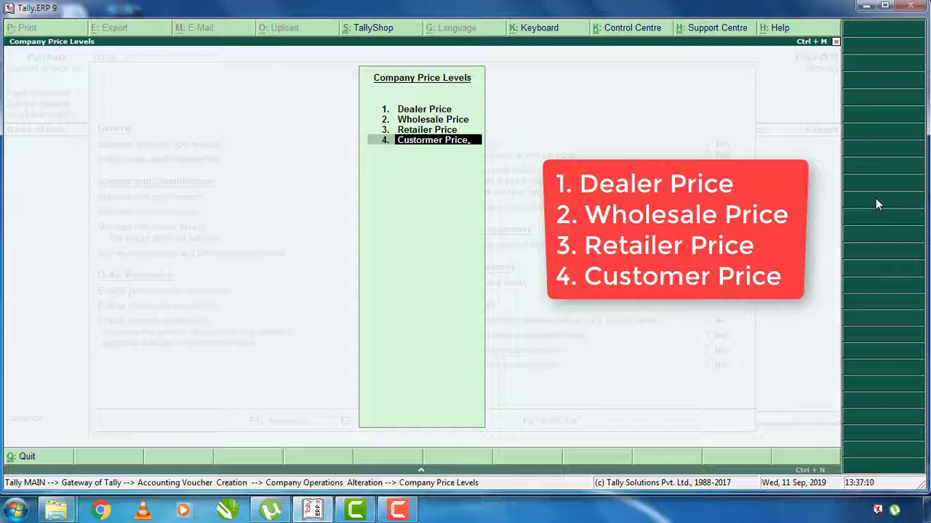
key(Return)
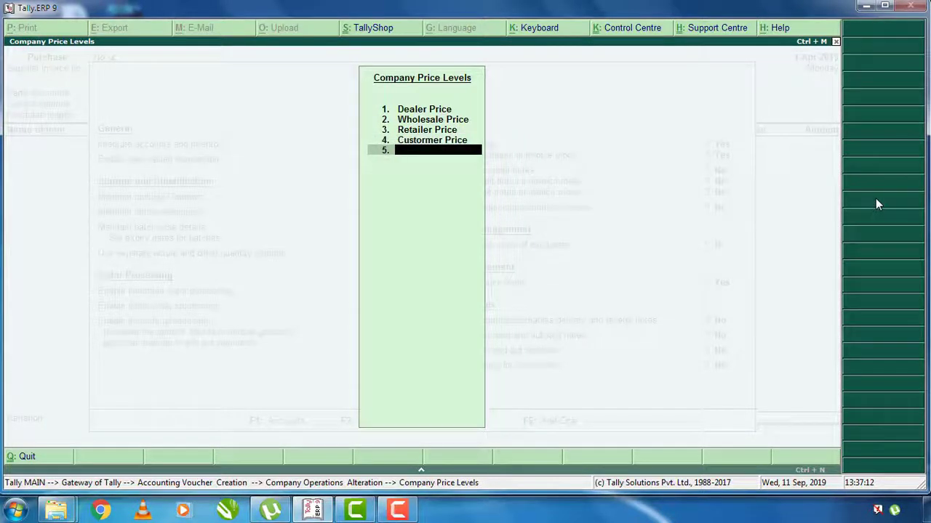
- End the price level list and save the inventory features without changing the remaining options
key(Return)
key(Return)
key(Return)
key(Return)
key(Return)
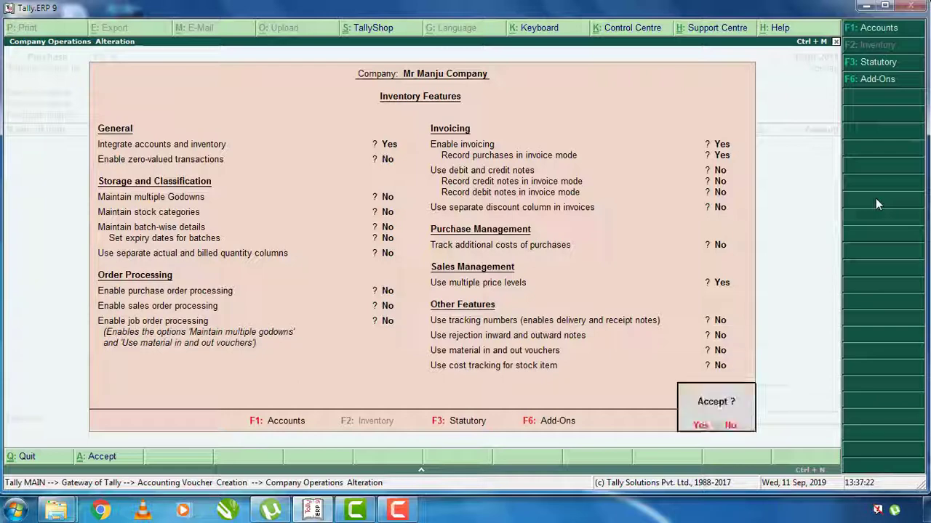
key(Return)
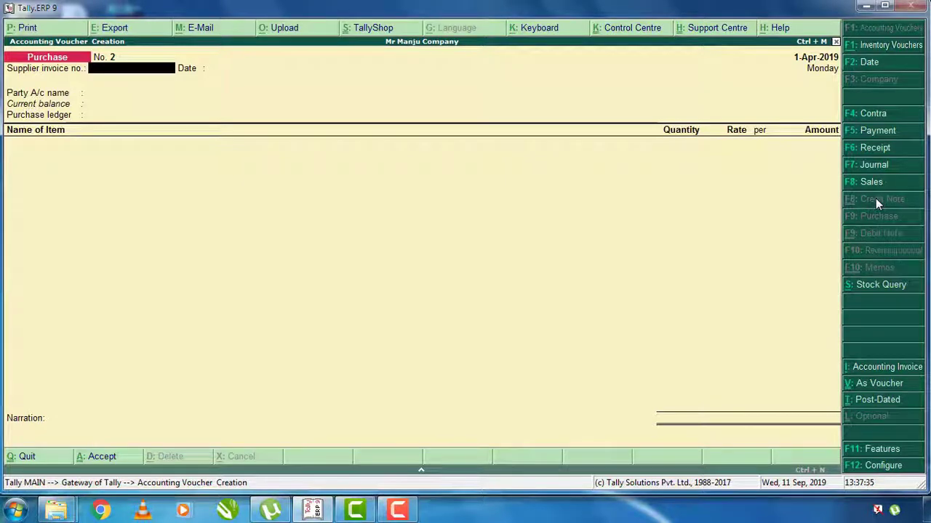
- Start a sales voucher without a reference number, with Cash as the party account and the default party details
key(F8)
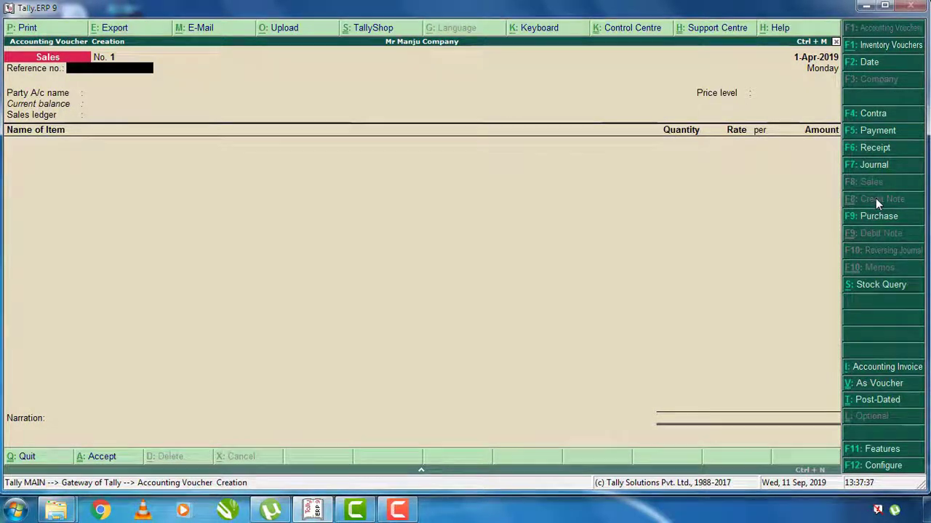
key(Return)
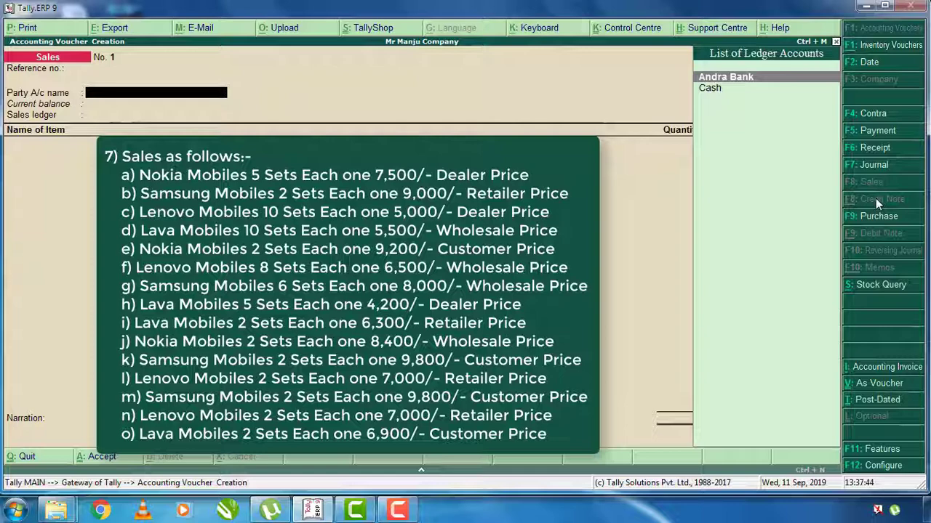
key(Down)
key(Return)
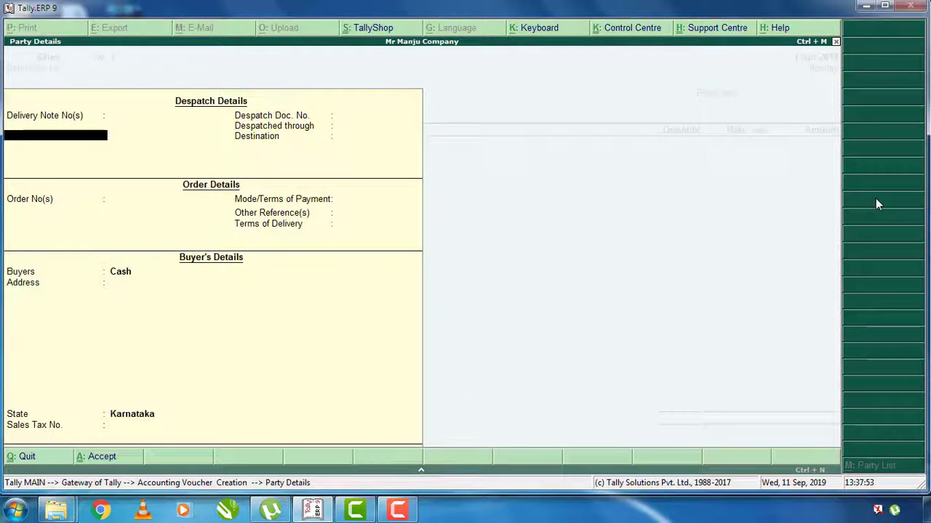
key(Return)
key(Return)
key(Return)
key(Return)
key(Return)
key(Return)
key(Return)
key(Return)
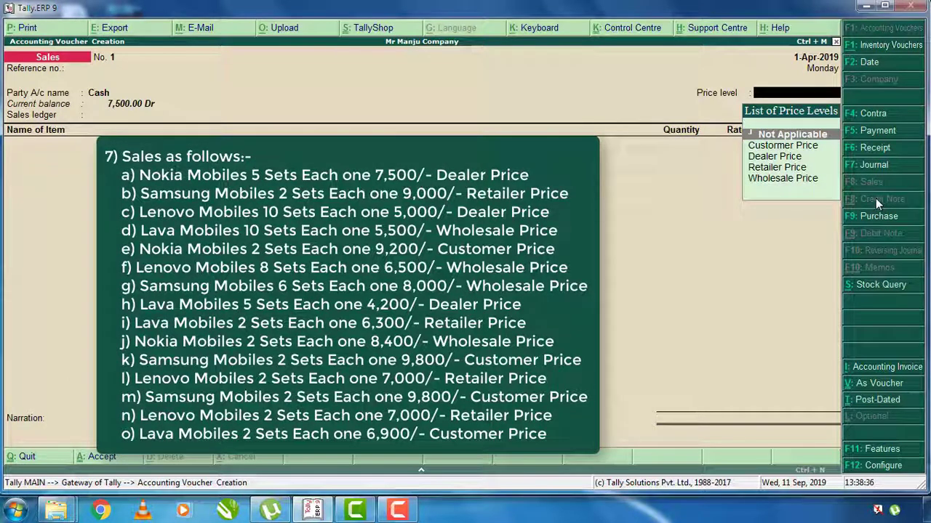
- Set the sales voucher's price level to Dealer Price and its sales ledger to Sales
key(Down)
key(Down)
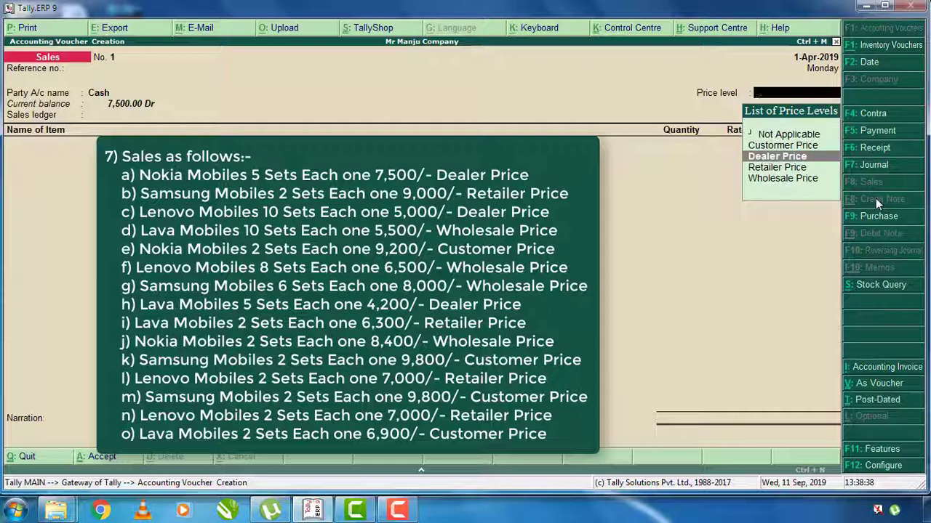
key(Return)
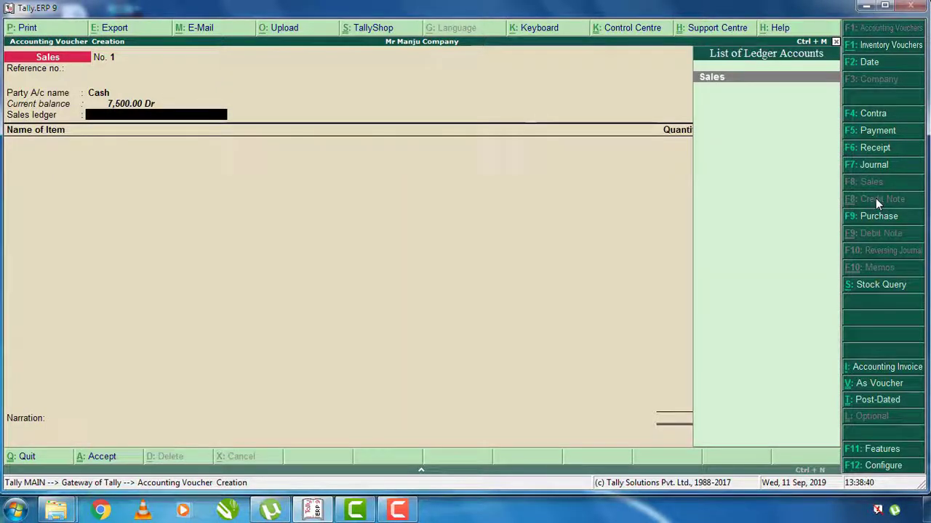
key(Return)
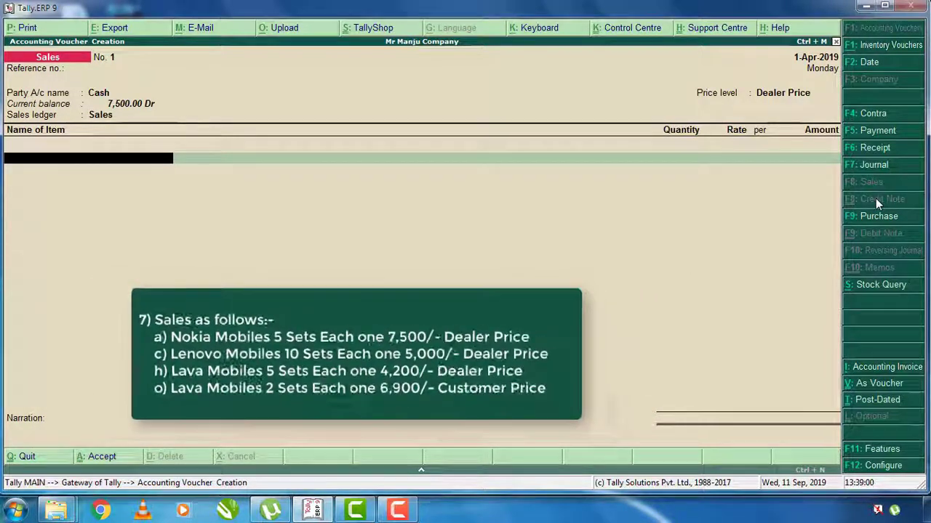
- Add Nokia Mobile to the sales voucher with a quantity of 5 sets at a rate of 7,500
text(Nokia Mobile)
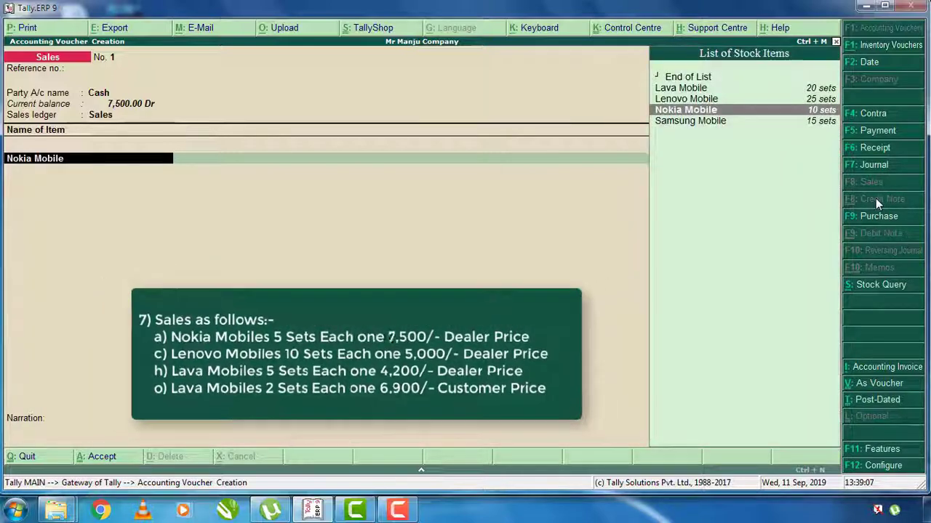
key(Return)
text(5)
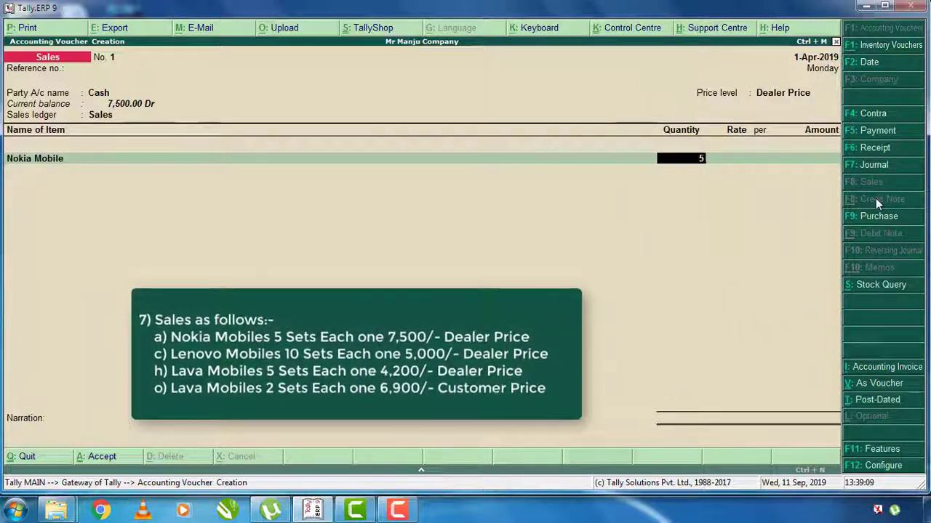
key(Return)
text(7,500)
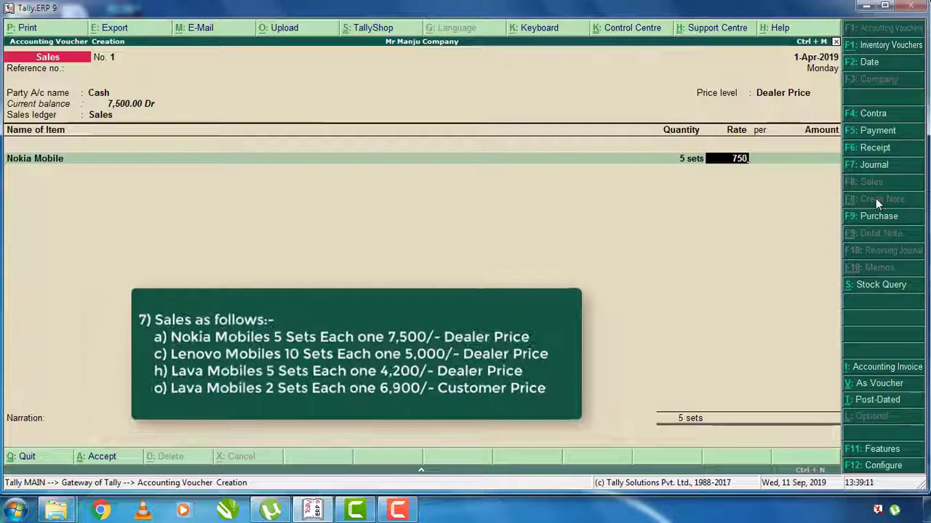
key(Return)
key(Return)
key(Return)
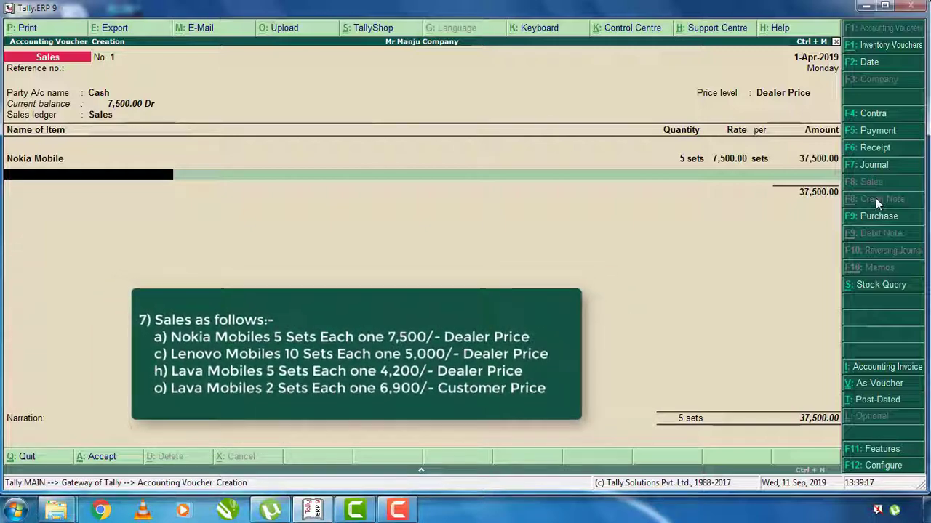
- Add Lenovo Mobile to the sales voucher with a quantity of 10 sets at a rate of 5,000
key(Down)
key(Return)
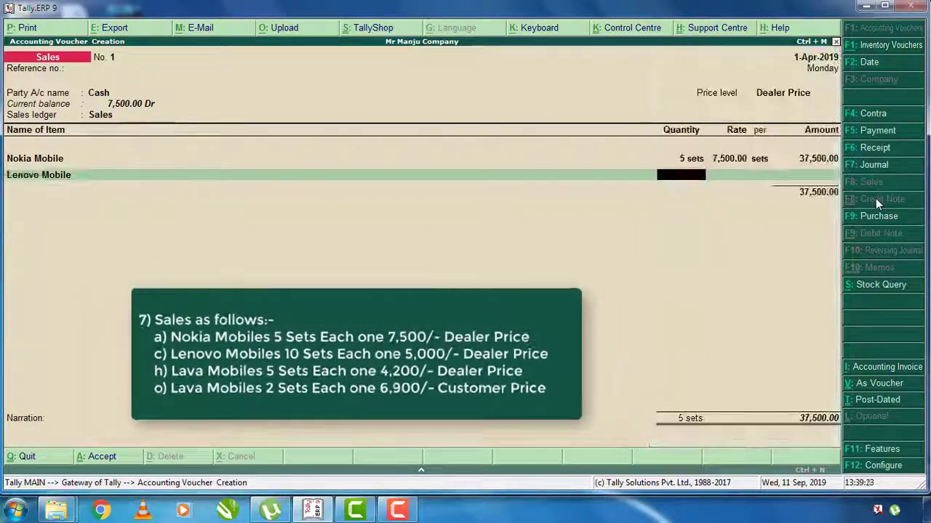
text(10)
key(Return)
text(5000)
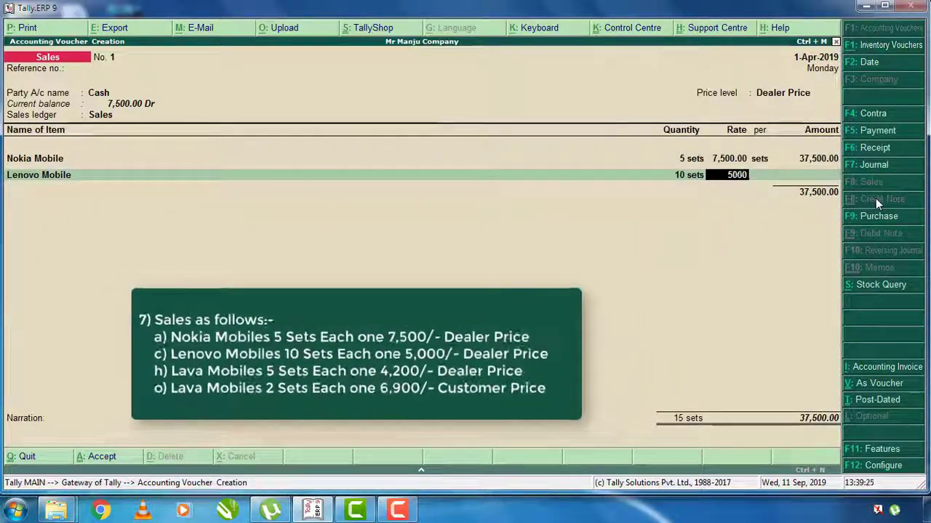
key(Return)
key(Return)
key(Return)
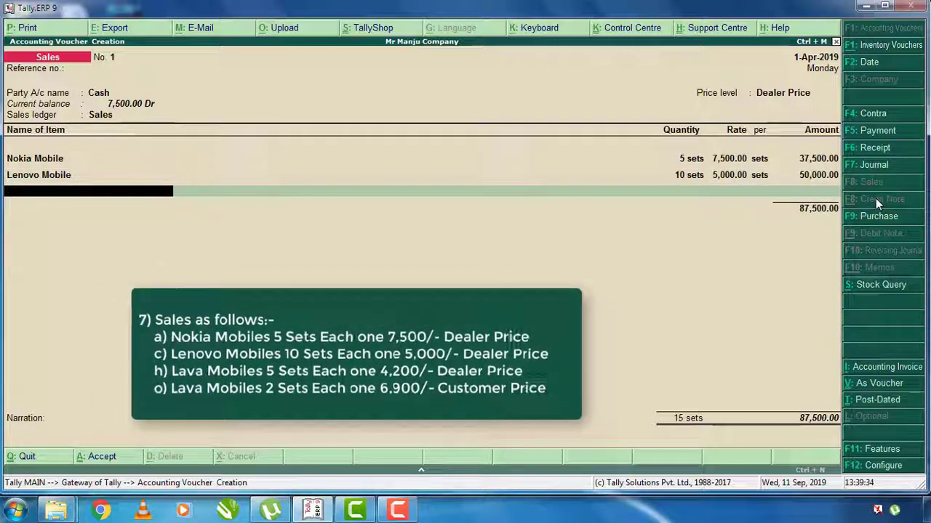
- Add Lava Mobile to the sales voucher with a quantity of 5 sets at a rate of 4,200
text(L)
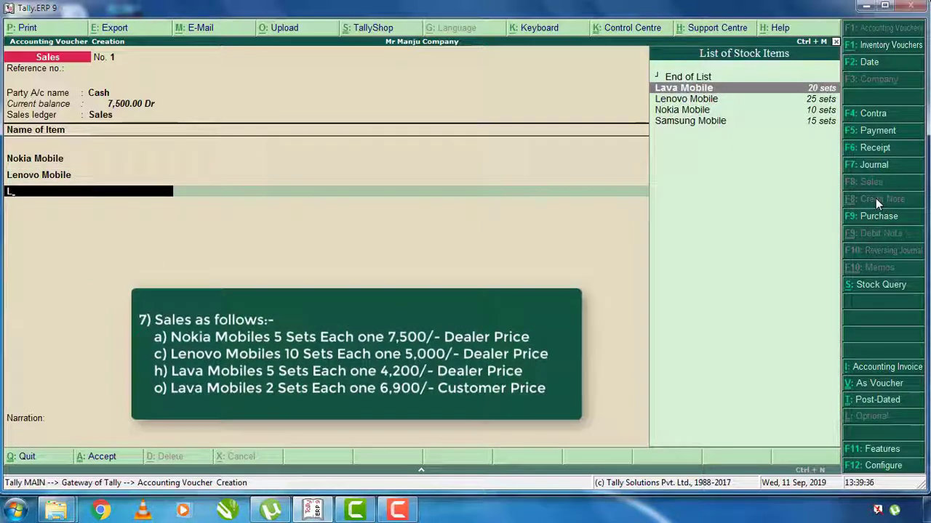
key(Return)
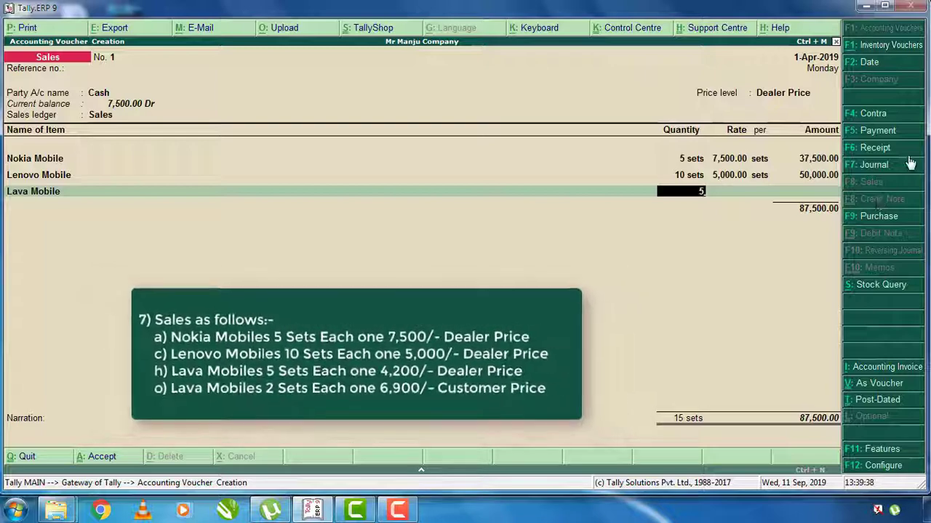
text(5)
key(Return)
text(4,200)
key(Return)
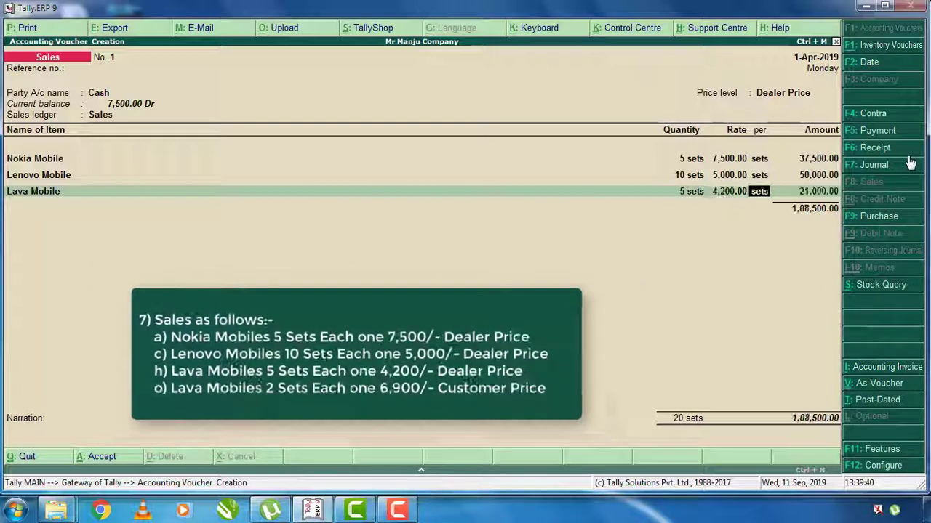
key(Return)
key(Return)
- Add Samsung Mobile to the sales voucher with a quantity of 5 sets at a rate of 6,500
text(S)
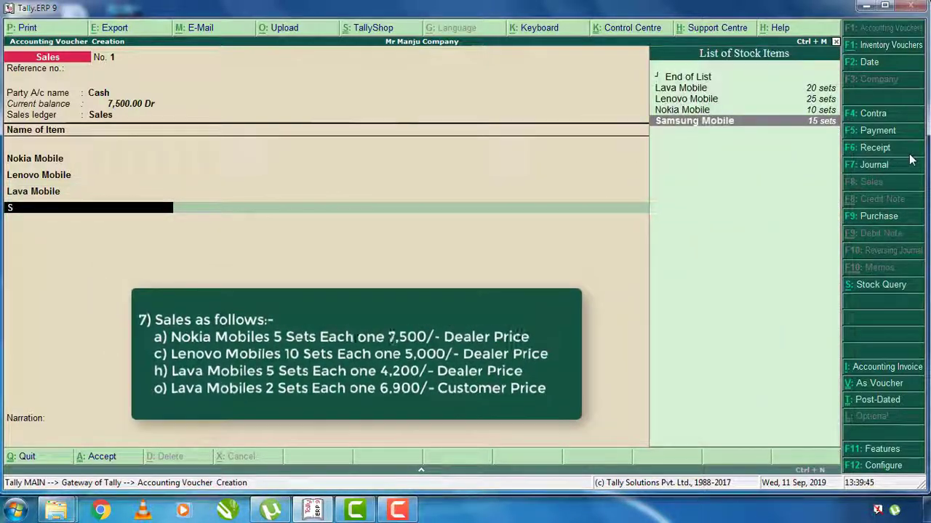
key(Return)
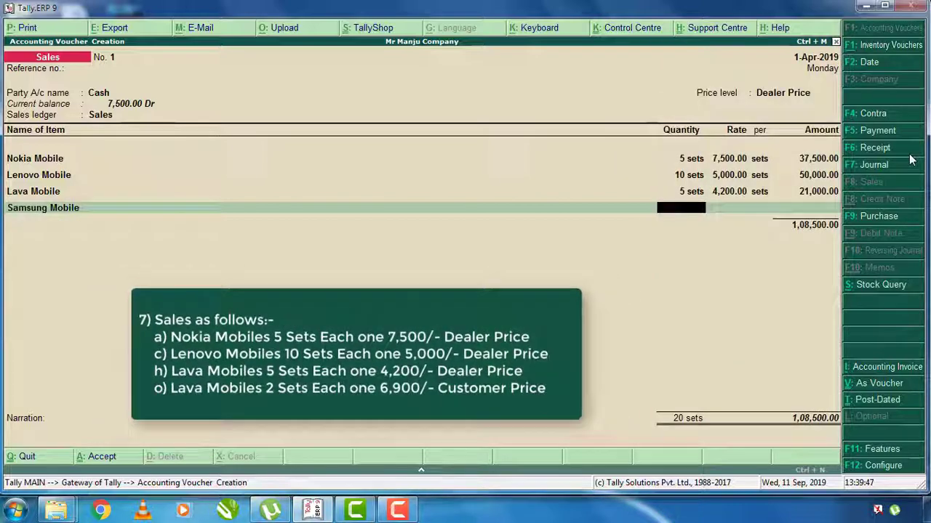
text(5)
key(Return)
text(6,500)
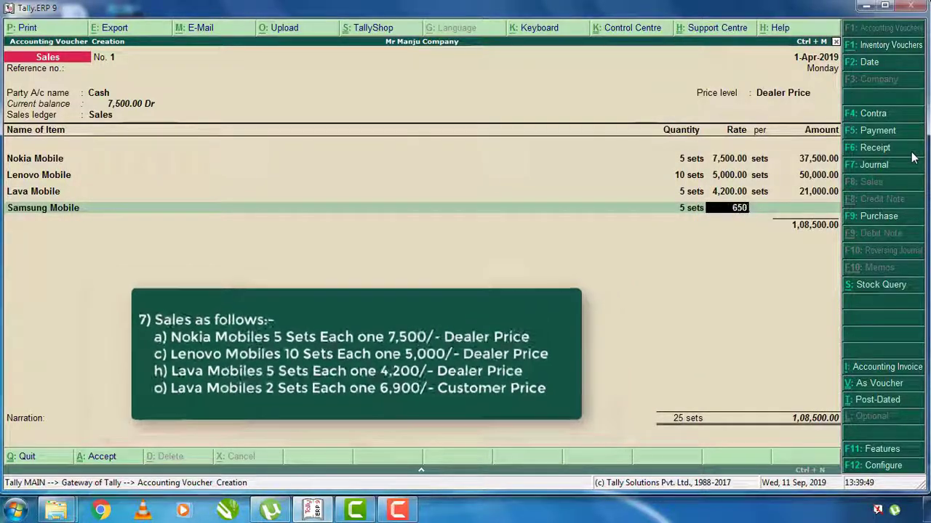
key(Return)
key(Return)
key(Return)
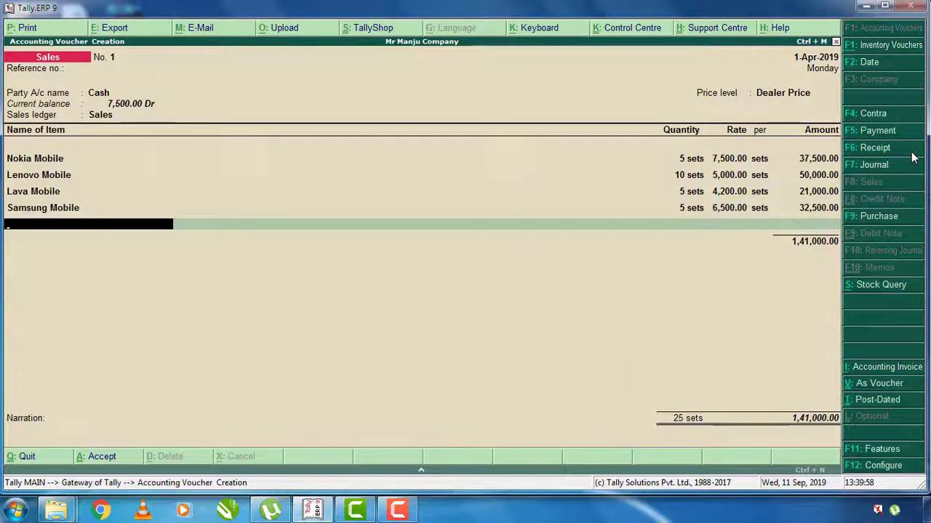
- End the item list without a narration and save the Dealer Price sales voucher
key(Return)
key(Return)
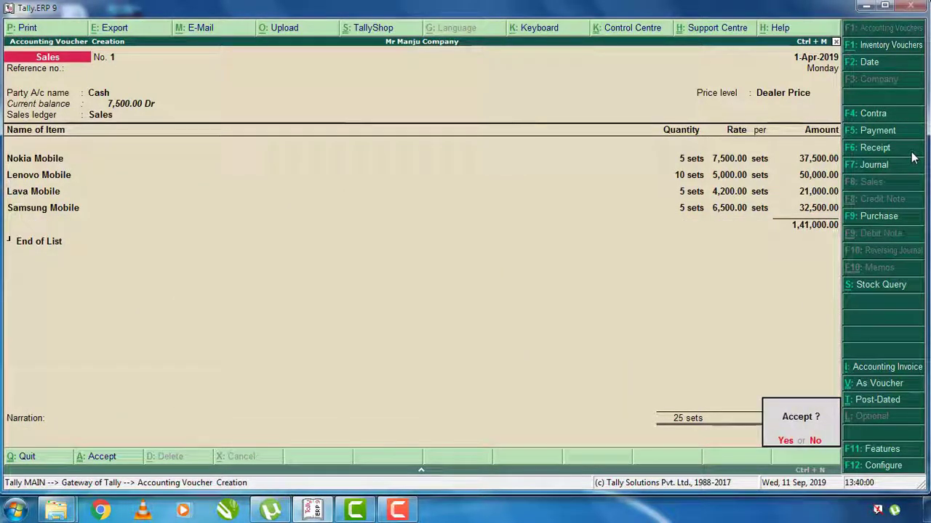
key(Return)
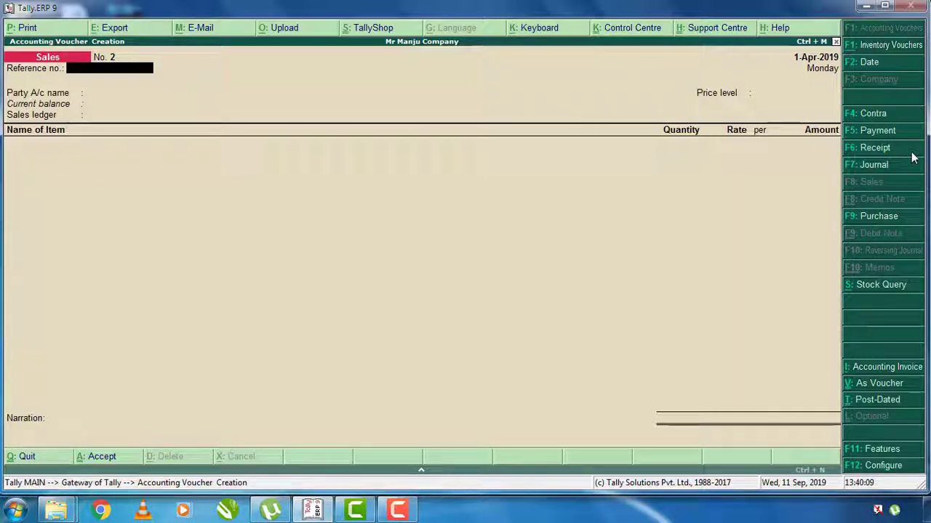
- Set Cash as the party account of sales voucher No. 2, accepting the default party details
key(Return)
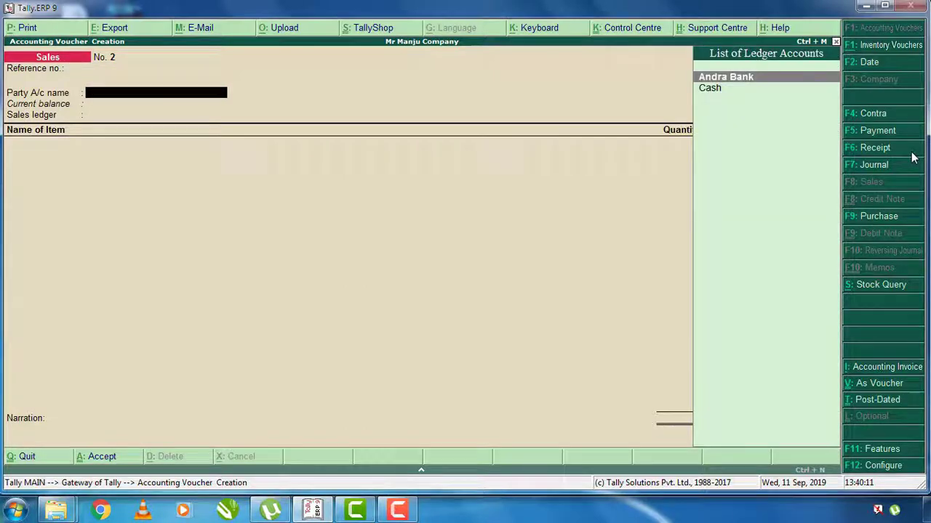
key(Down)
key(Return)
key(Return)
key(Return)
key(Return)
key(Return)
key(Return)
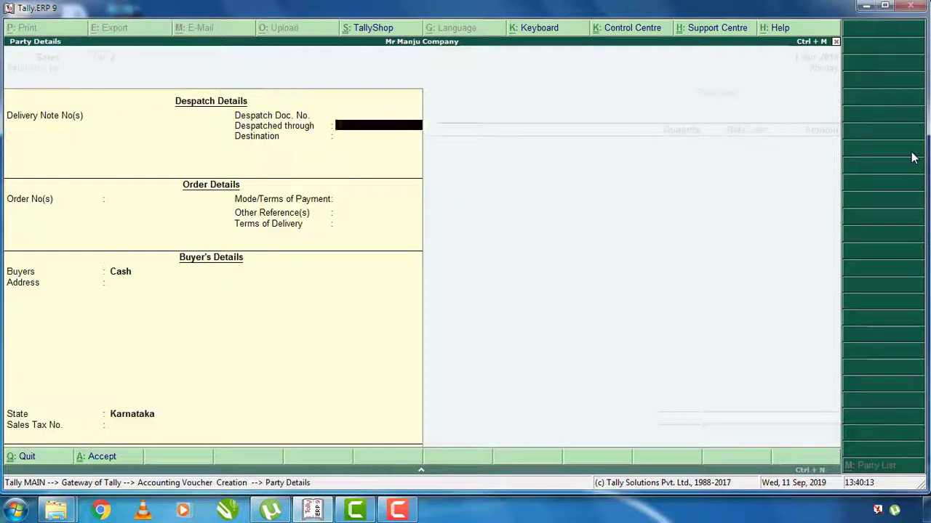
key(Return)
key(Return)
key(Return)
key(Return)
- Set the second sales voucher's price level to Retailer Price and its sales ledger to Sales
key(Down)
key(Down)
key(Down)
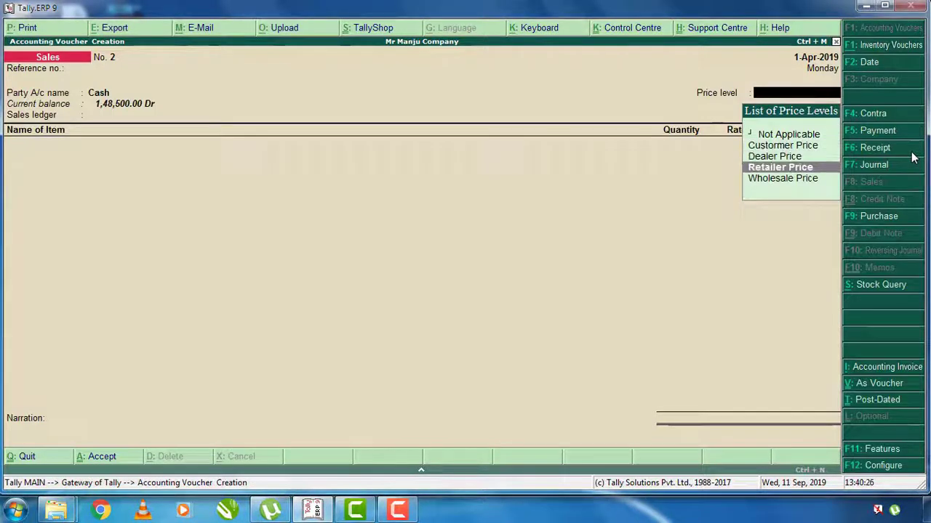
key(Return)
key(Return)
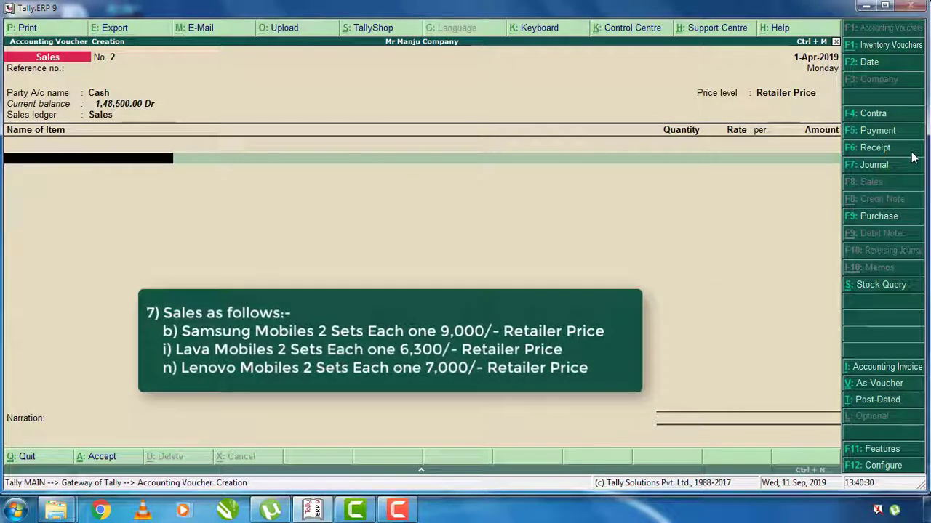
- Add Samsung Mobile to the Retailer Price voucher with a quantity of 2 sets at a rate of 9,000
text(sa)
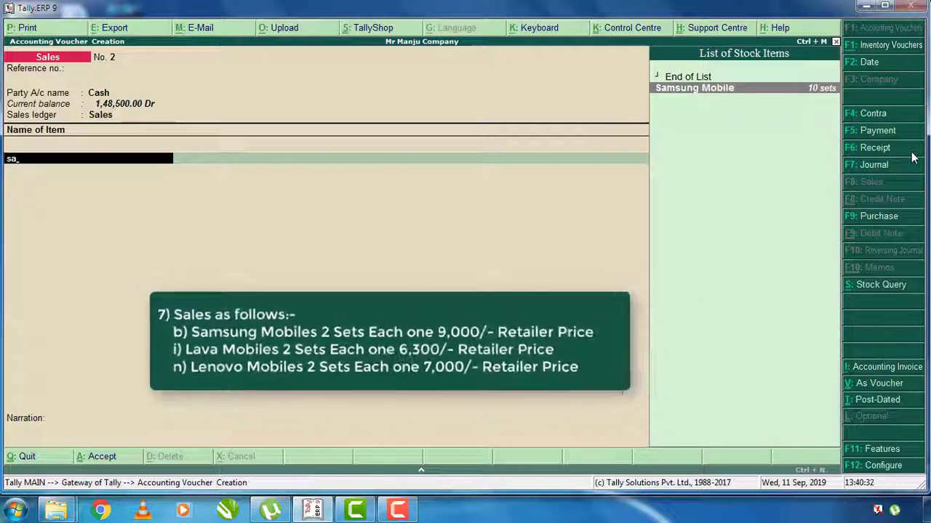
key(Return)
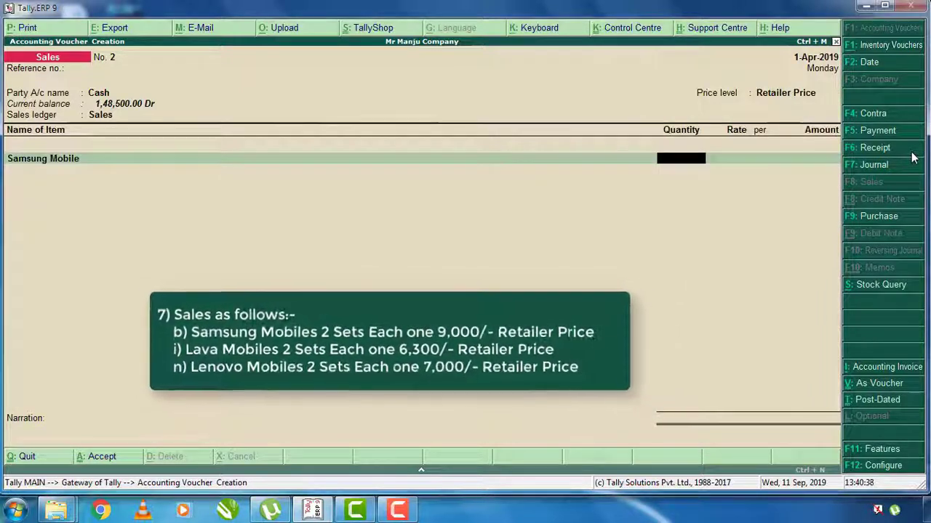
text(2)
key(Return)
text(9000)
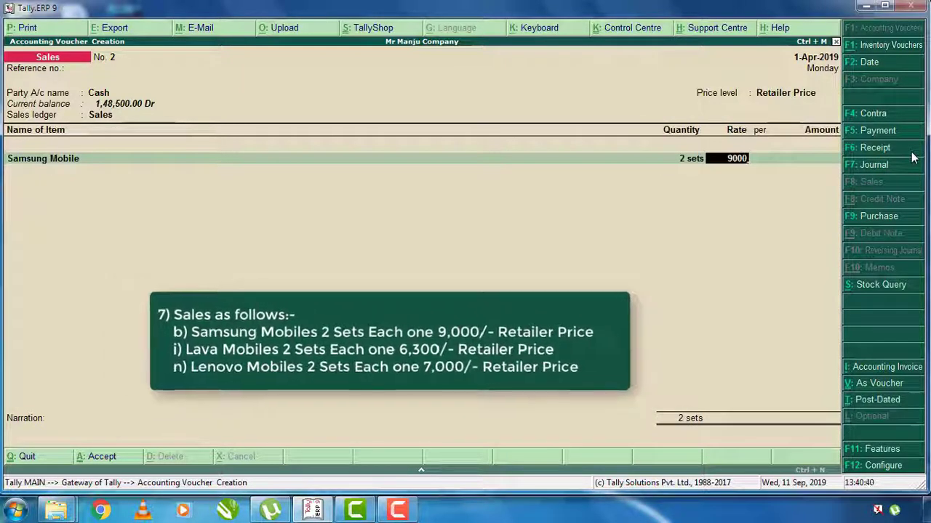
key(Return)
key(Return)
key(Return)
- Add Lava Mobile to the Retailer Price voucher with a quantity of 2 sets at a rate of 6,300
text(L)
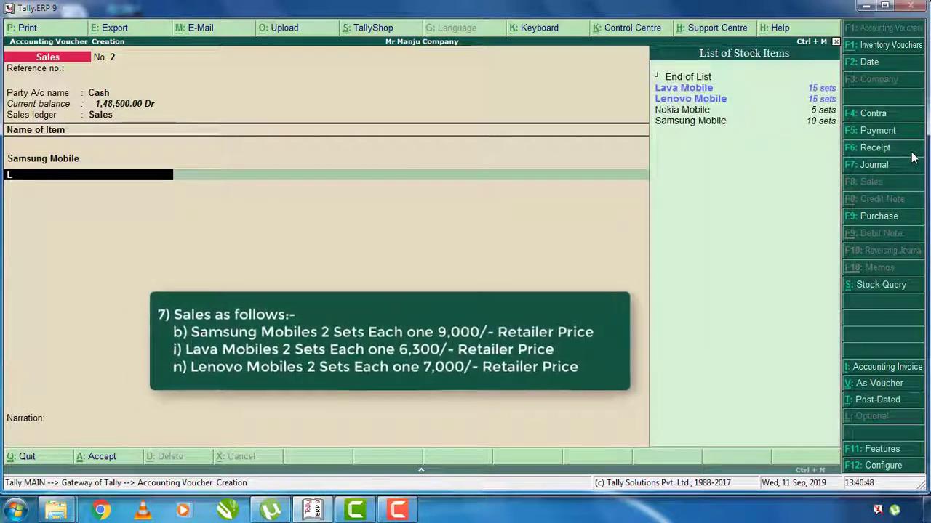
key(Return)
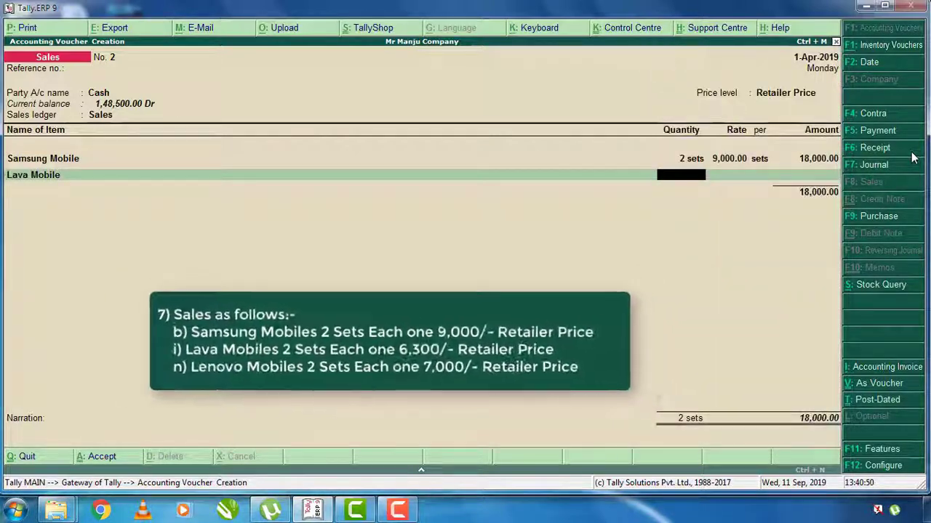
text(2)
key(Return)
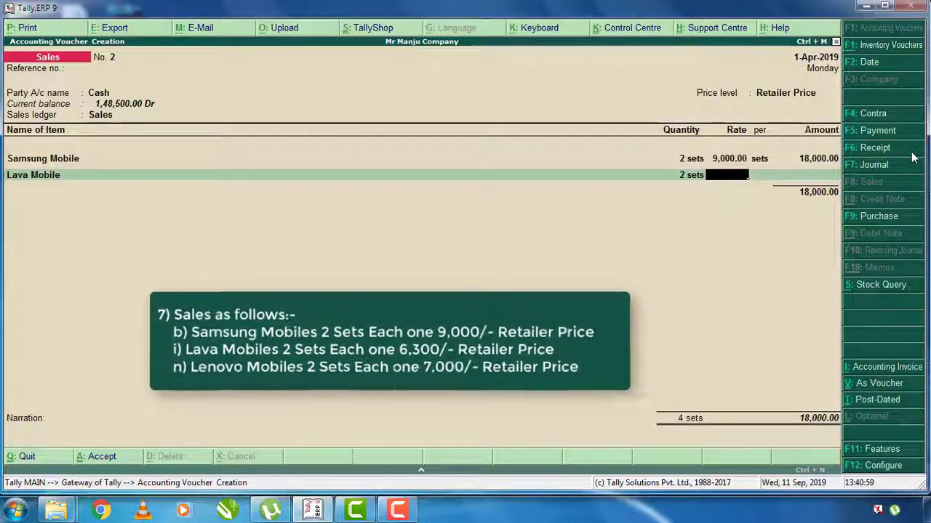
text(6300)
key(Return)
key(Return)
key(Return)
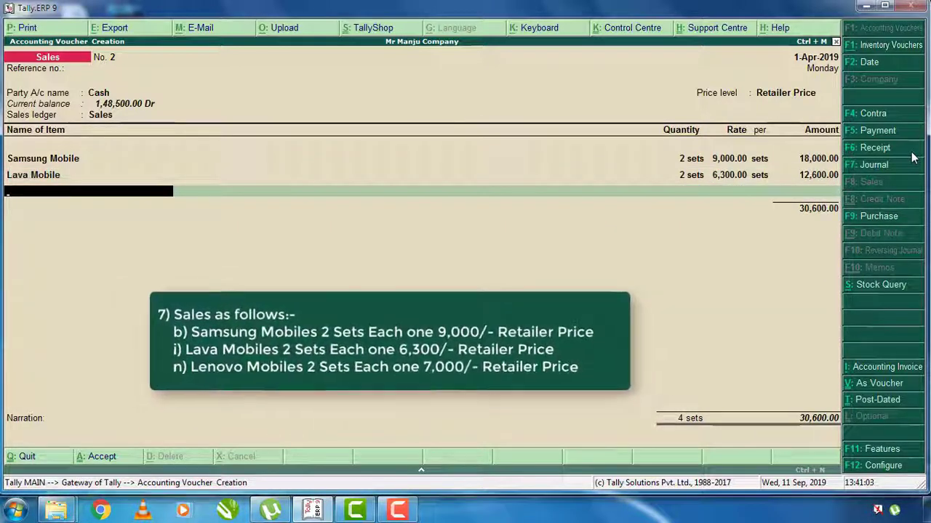
- Add Lenovo Mobile to the Retailer Price voucher with a quantity of 2 sets at a rate of 7,000
text(le)
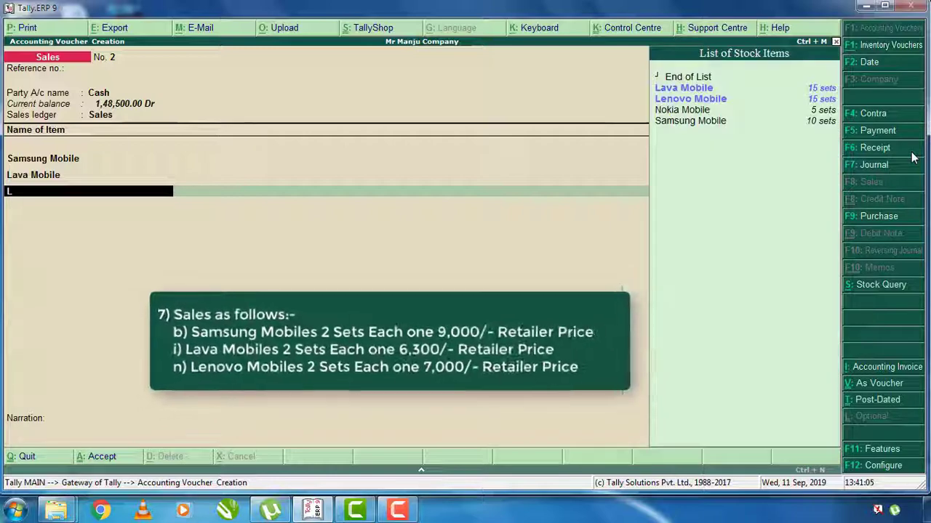
key(Return)
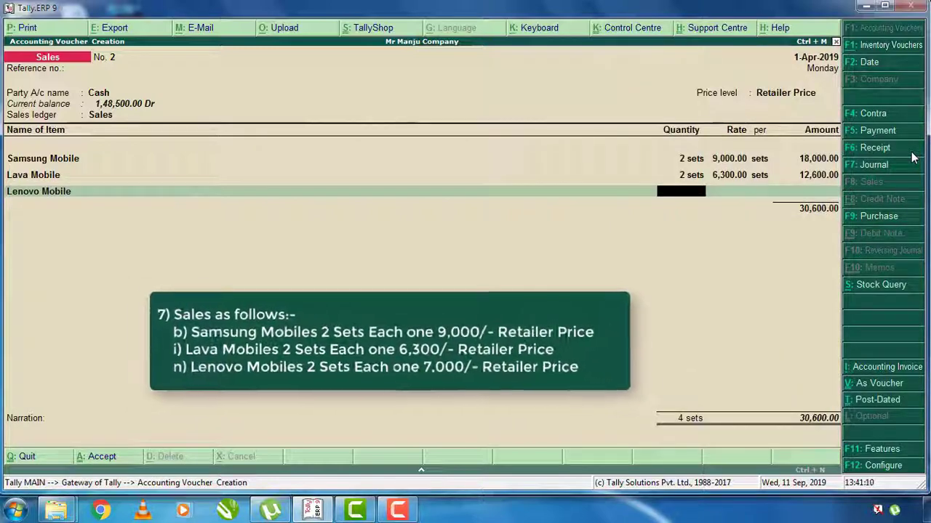
text(2)
key(Return)
text(7,000)
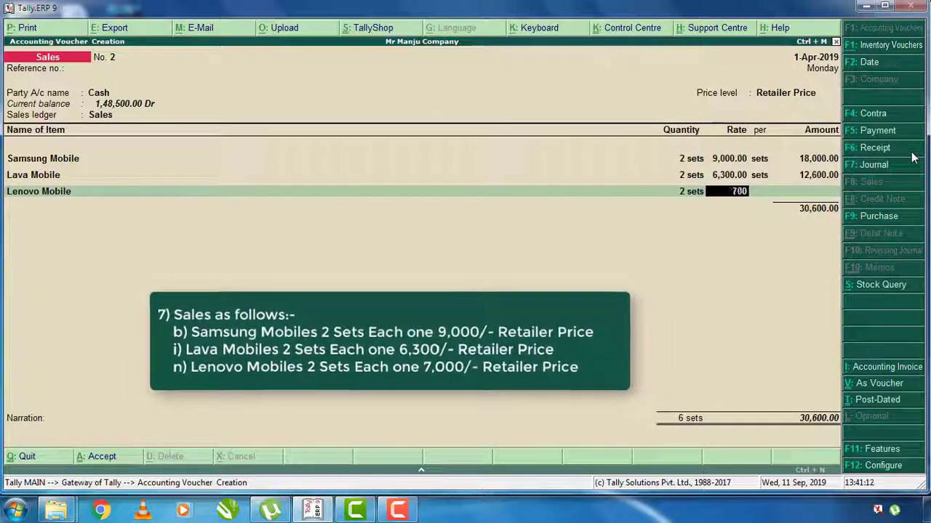
key(Return)
key(Return)
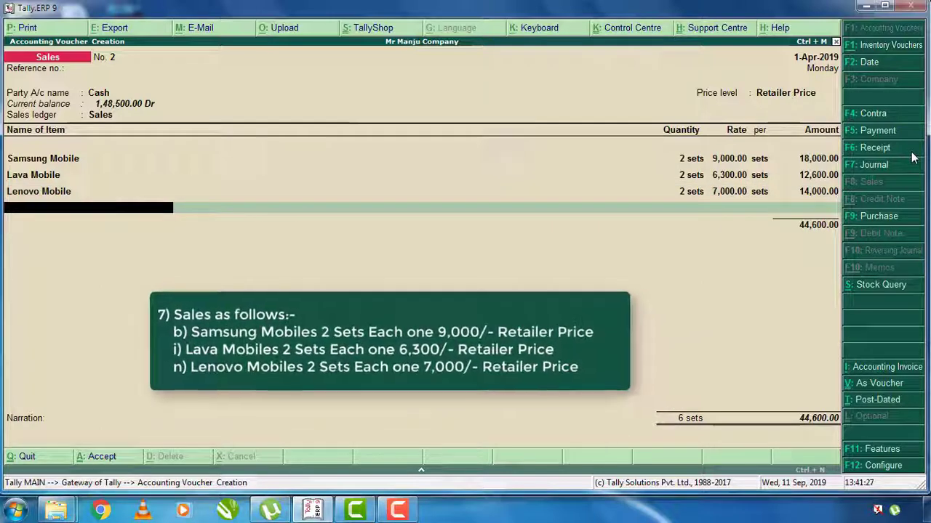
- End the item list without a narration and save the Retailer Price sales voucher
key(Return)
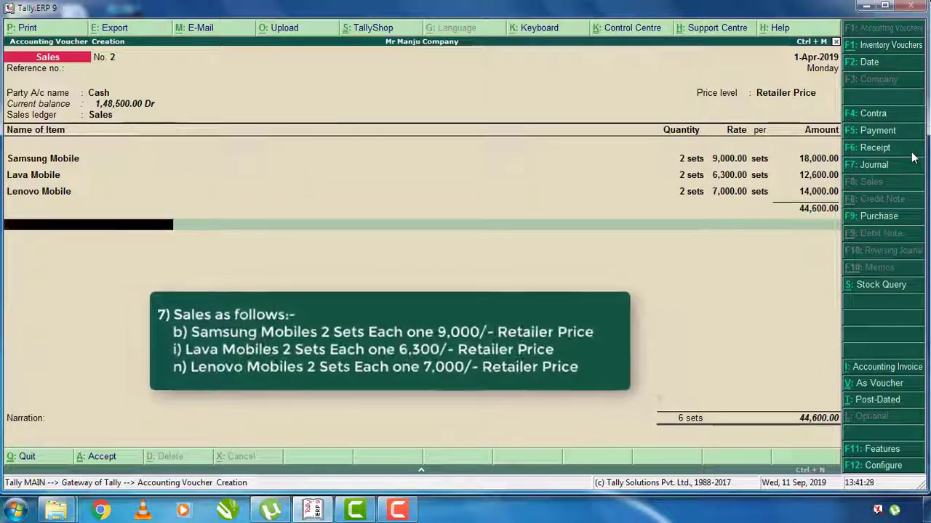
key(Return)
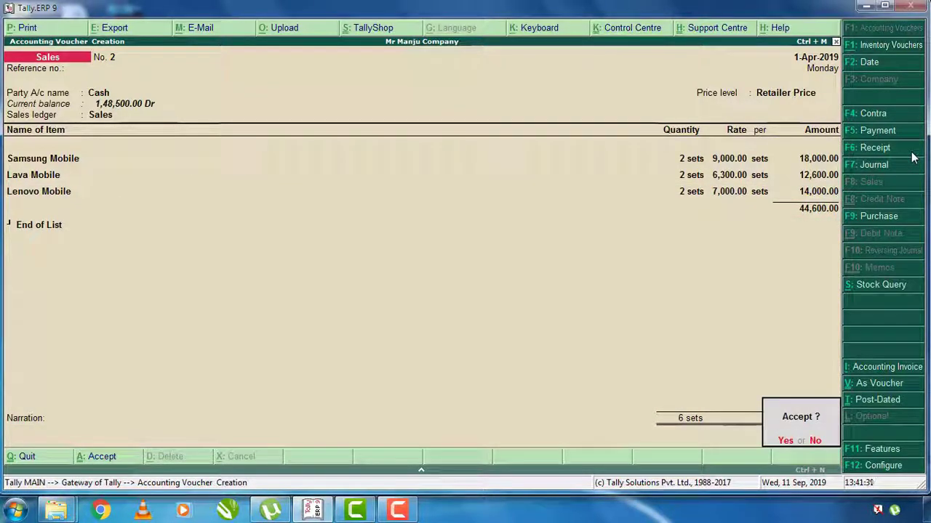
key(Return)
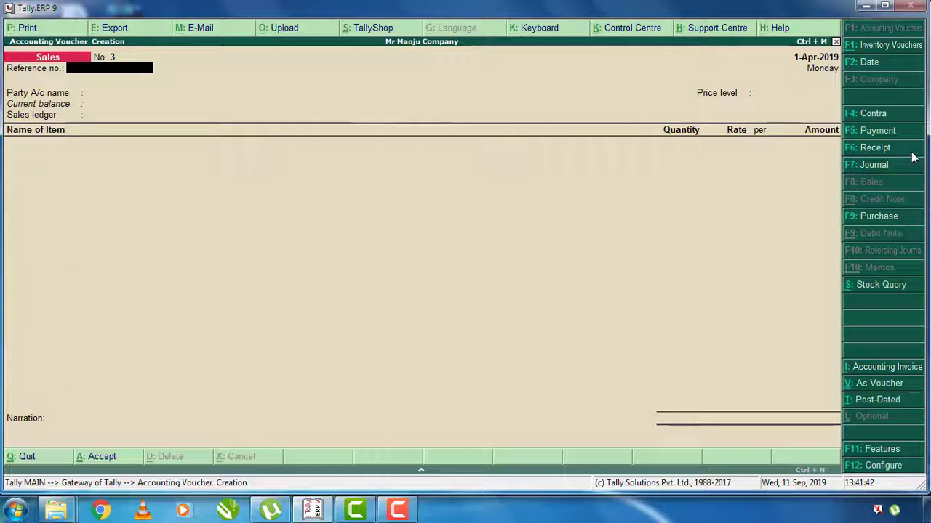
- Set Cash as the party account of sales voucher No. 3, accepting the default party details
key(Return)
key(Down)
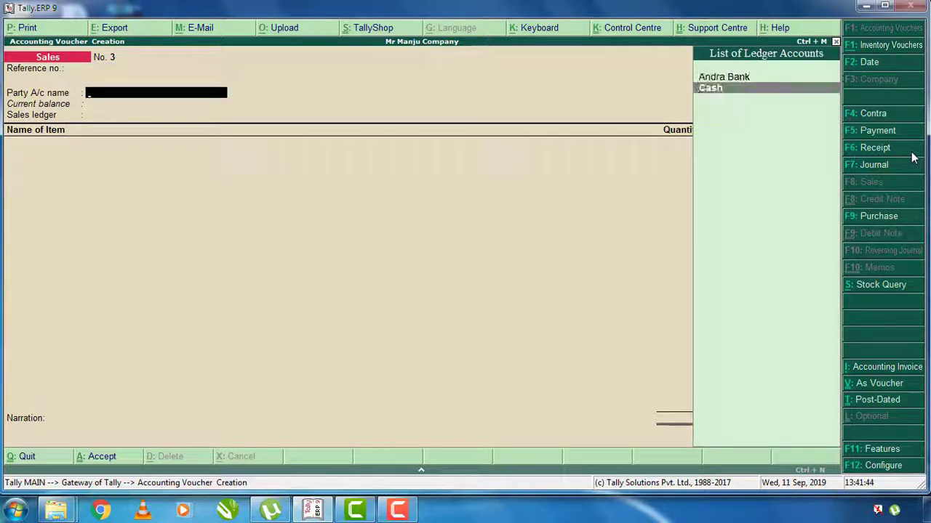
key(Return)
key(Return)
key(Return)
key(Return)
key(Return)
key(Return)
key(Return)
key(Return)
key(Return)
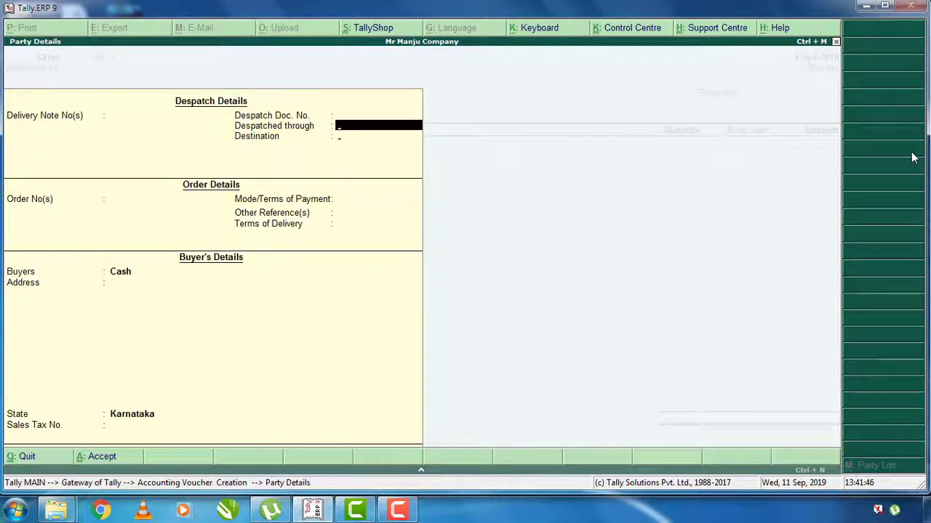
key(Return)
key(Return)
key(Return)
key(Return)
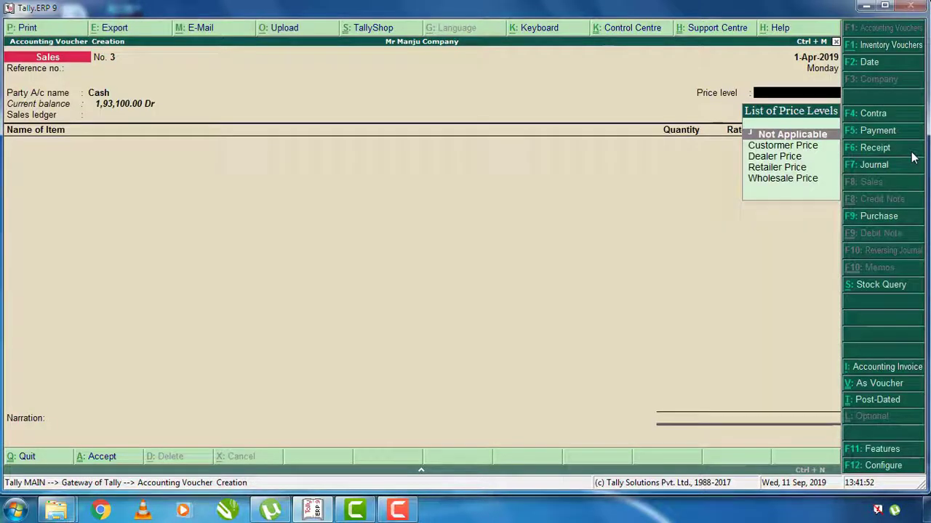
- Set the third sales voucher's price level to Wholesale Price and its sales ledger to Sales
key(Down)
key(Down)
key(Down)
key(Down)
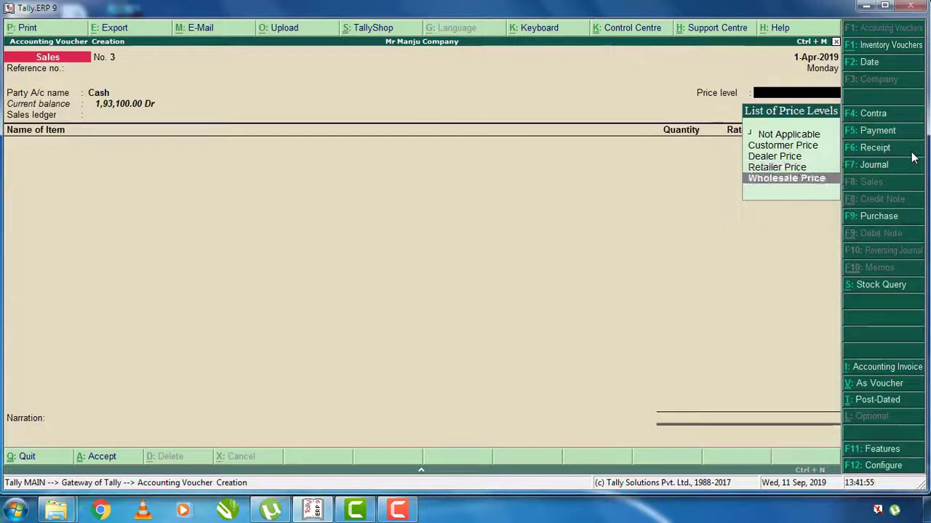
key(Return)
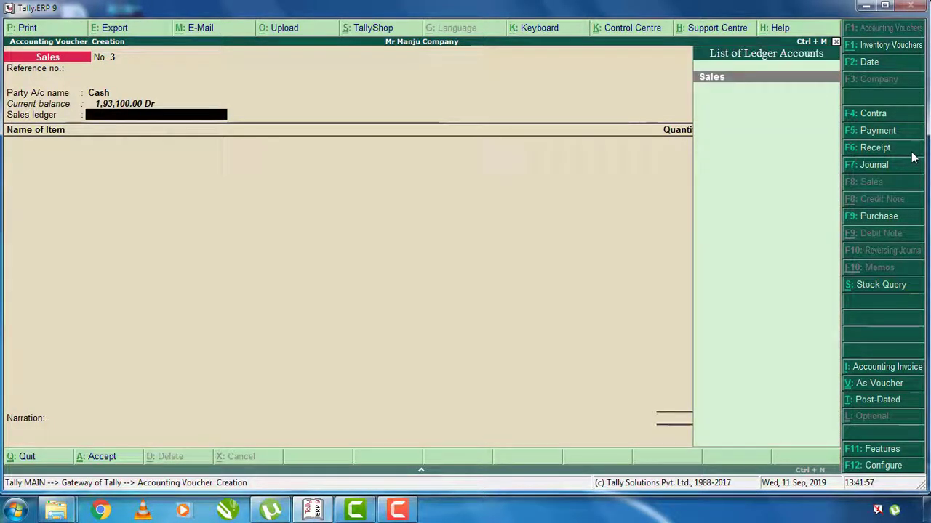
key(Return)
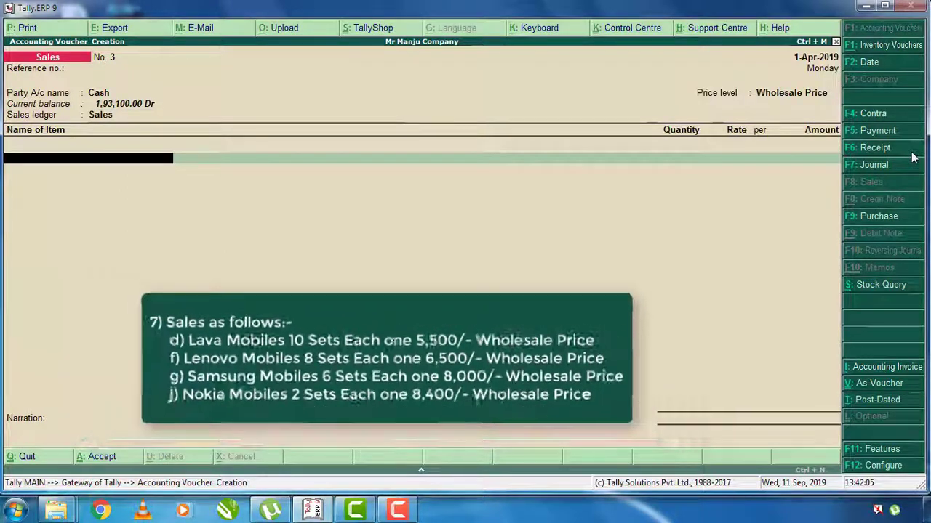
- Add Lava Mobile to the Wholesale Price voucher with a quantity of 10 sets at a rate of 5,500
text(L)
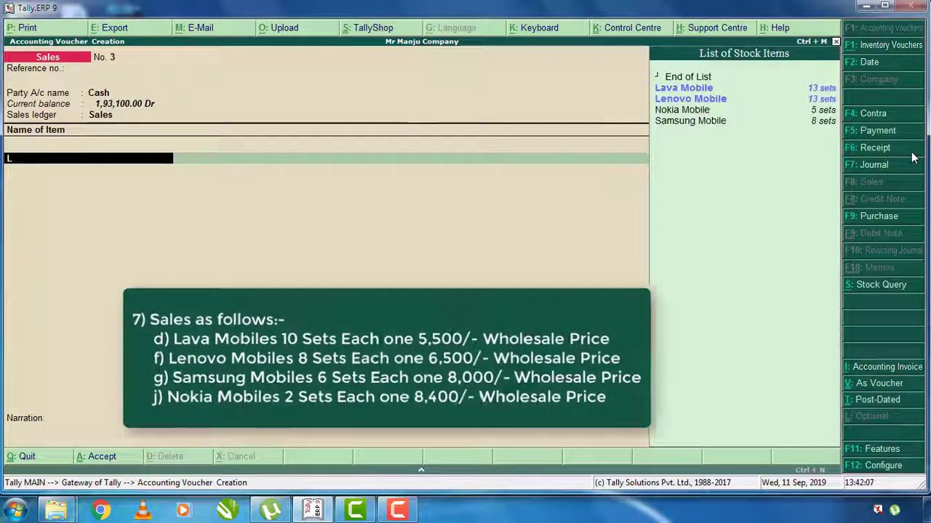
text(a)
key(Return)
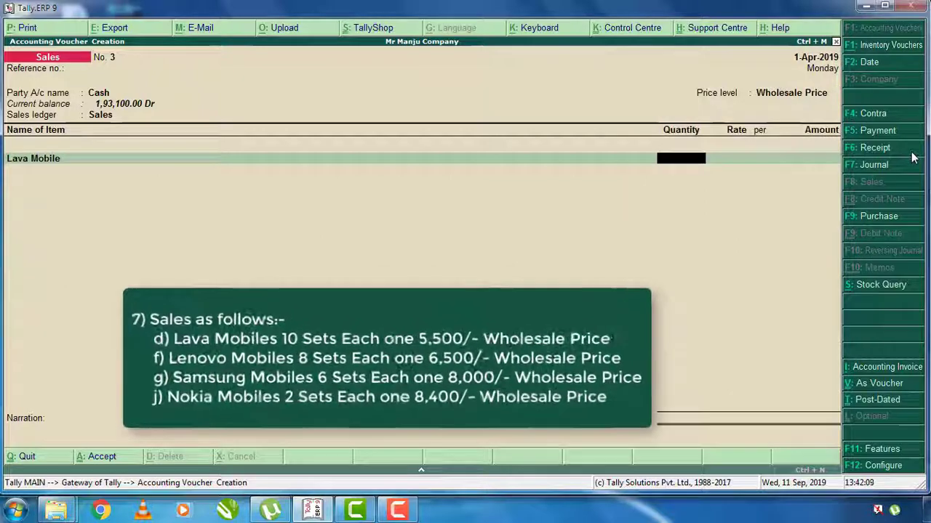
key(Return)
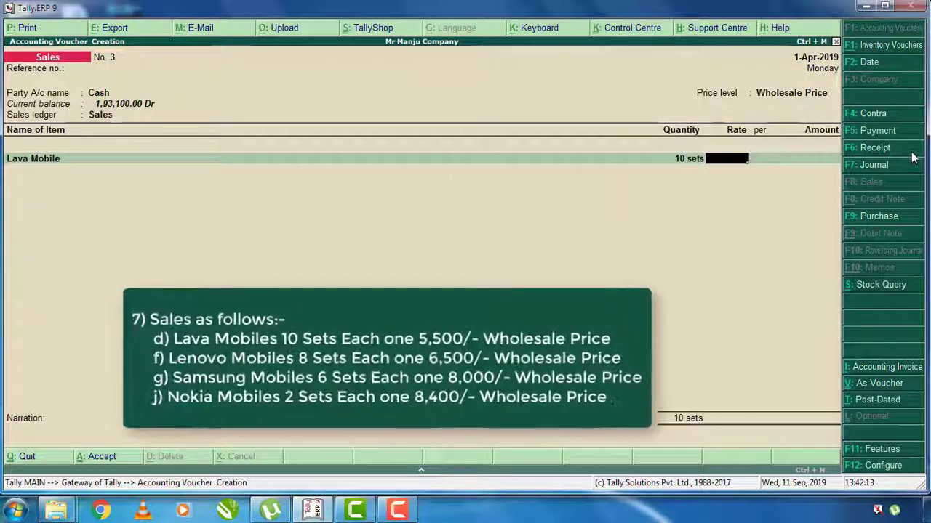
text(5500)
key(Return)
key(Return)
key(Return)
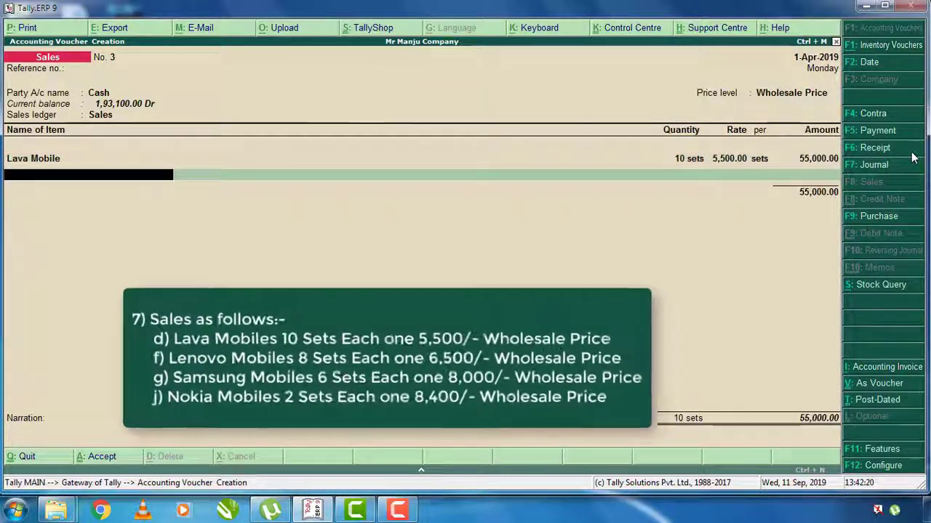
- Add Lenovo Mobile to the Wholesale Price sales voucher with a quantity of 8 sets at a rate of 6,500
text(L)
key(Down)
key(Return)
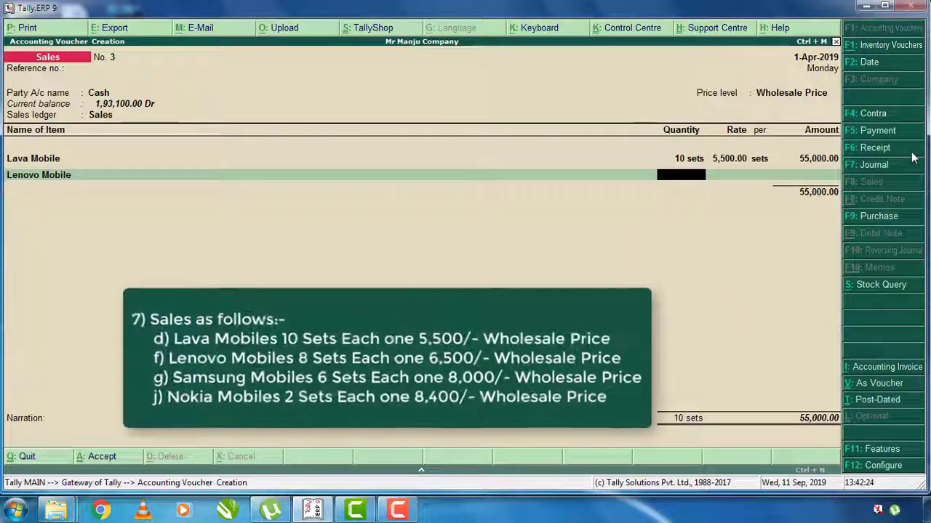
text(8)
key(Return)
text(6)
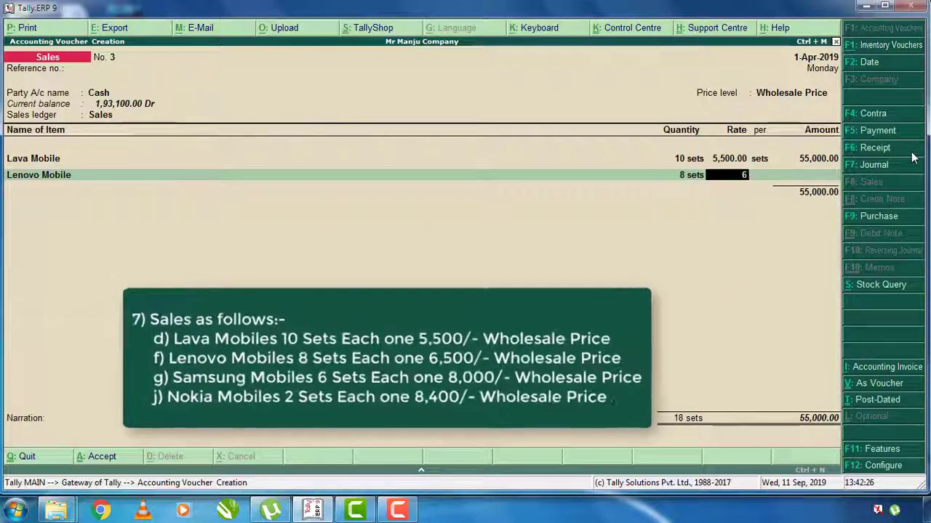
text(500)
key(Return)
key(Return)
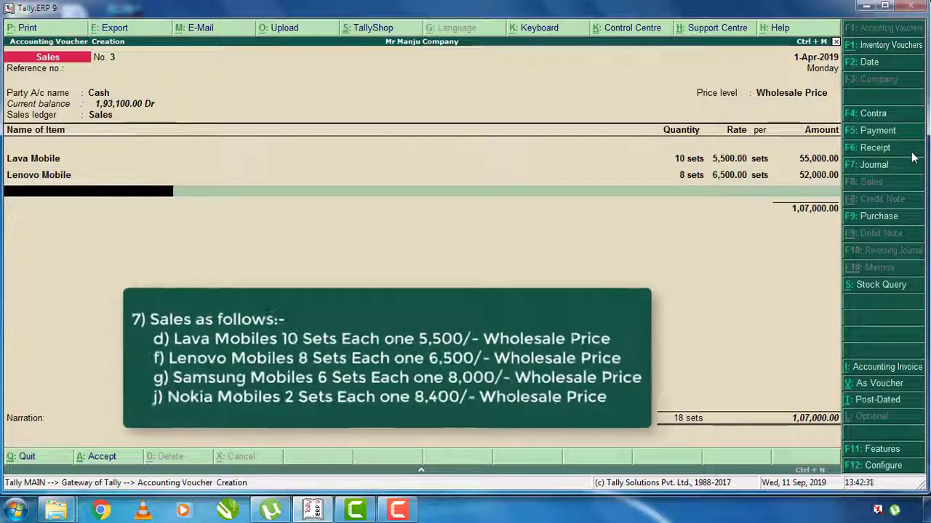
- Add Samsung Mobile to the Wholesale Price sales voucher with a quantity of 6 sets at a rate of 8,000
text(Sa)
key(Return)
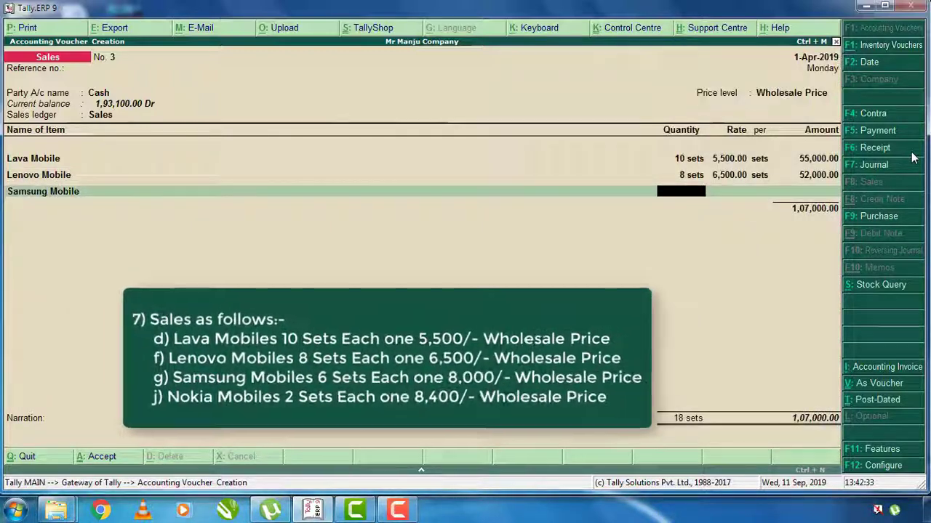
text(6)
key(Return)
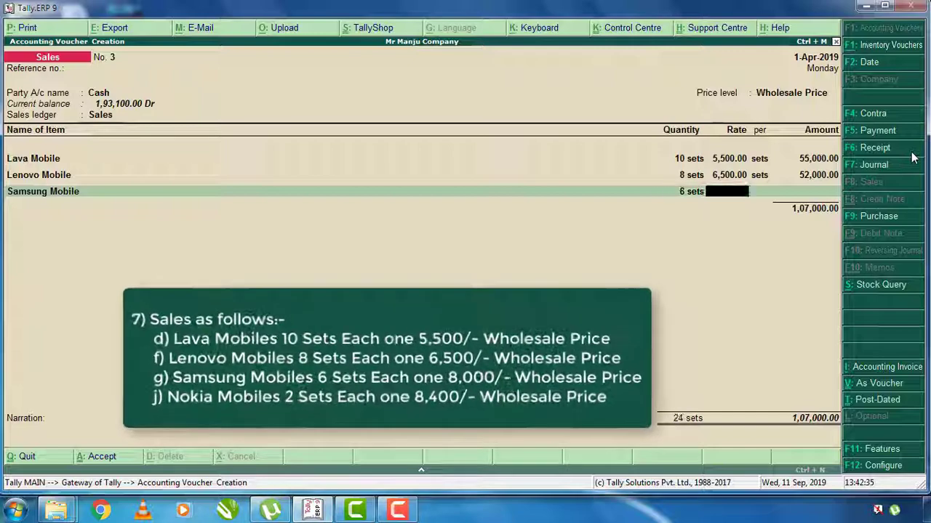
text(8000)
key(Return)
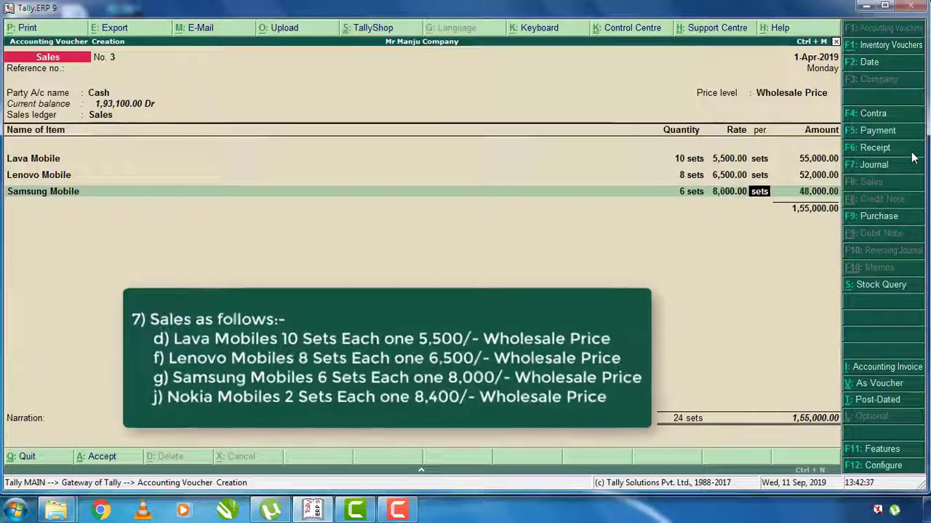
key(Return)
key(Return)
- Add Nokia Mobile to the Wholesale Price sales voucher with a quantity of 2 sets at a rate of 8,400
text(No)
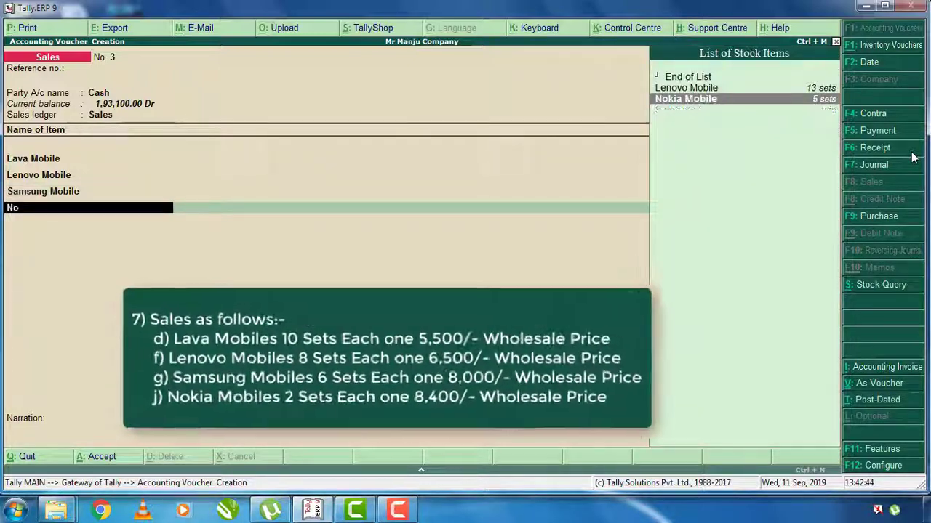
key(Return)
text(2)
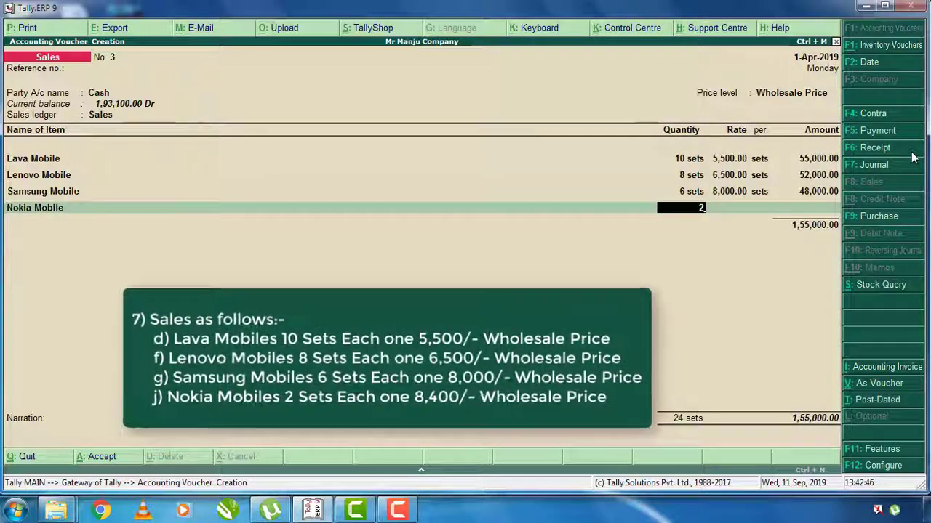
key(Return)
text(8,400)
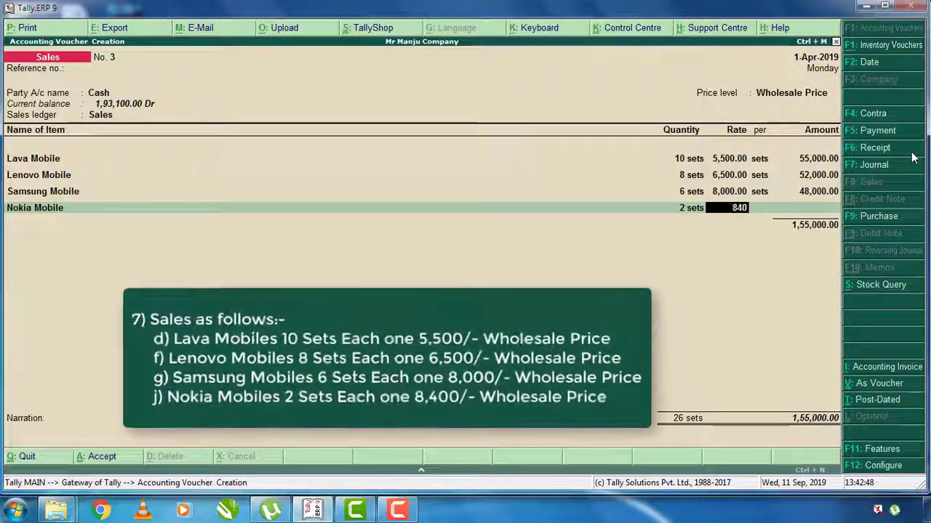
key(Return)
key(Return)
key(Return)
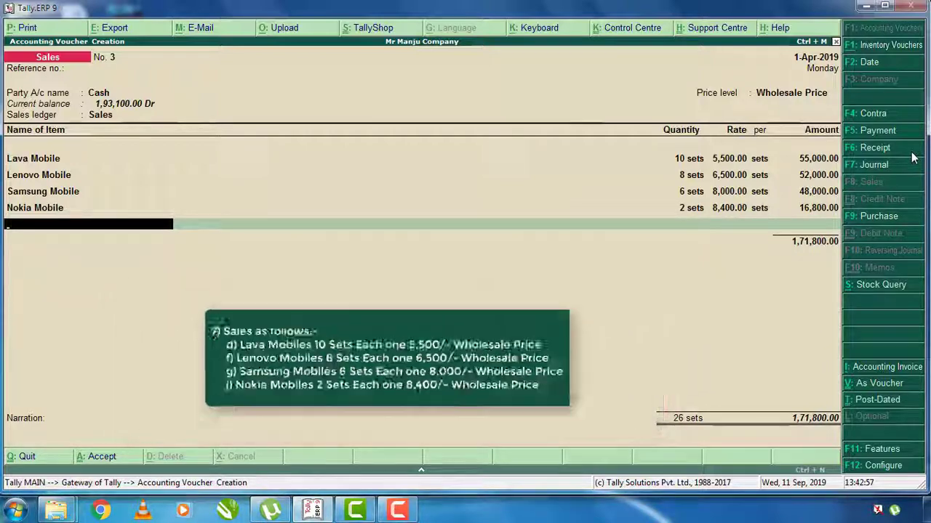
- End the item list without a narration and save the Wholesale Price sales voucher
key(Return)
key(Return)
key(Return)
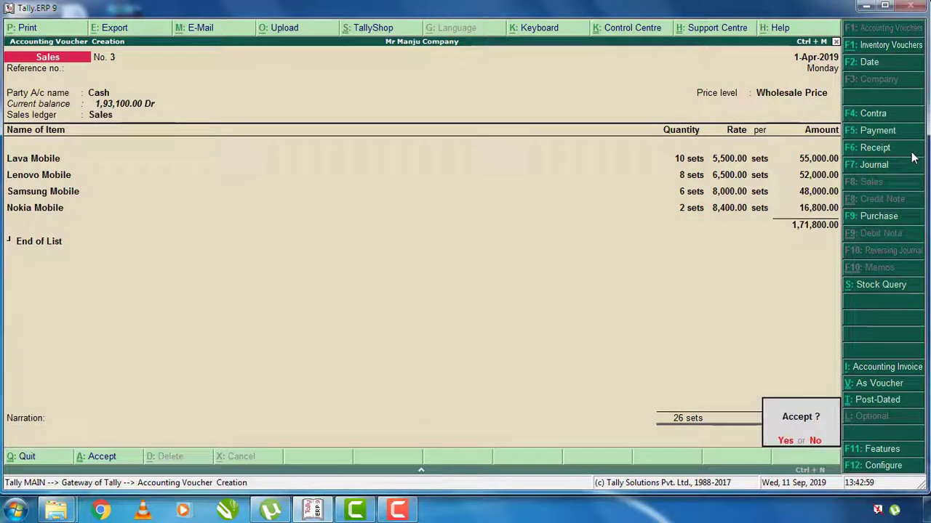
key(Return)
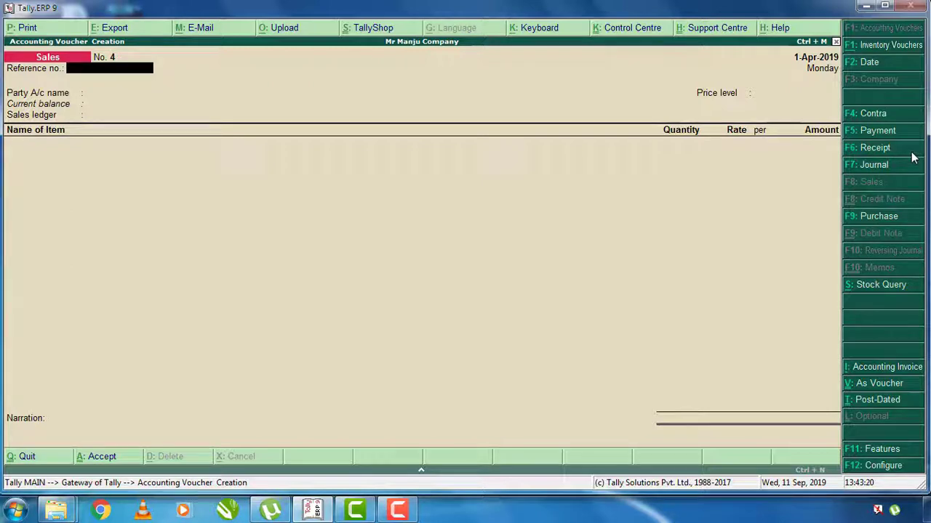
- Set Cash as the party account of sales voucher No. 4, accepting the default party details
key(Return)
key(Down)
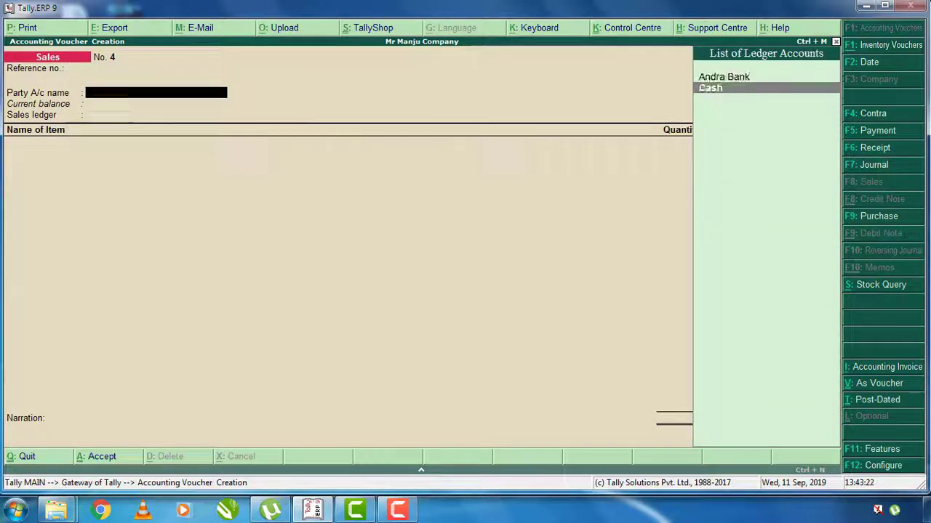
key(Return)
key(Return)
key(Return)
key(Return)
key(Return)
key(Return)
key(Return)
key(Return)
key(Return)
key(Return)
key(Return)
key(Return)
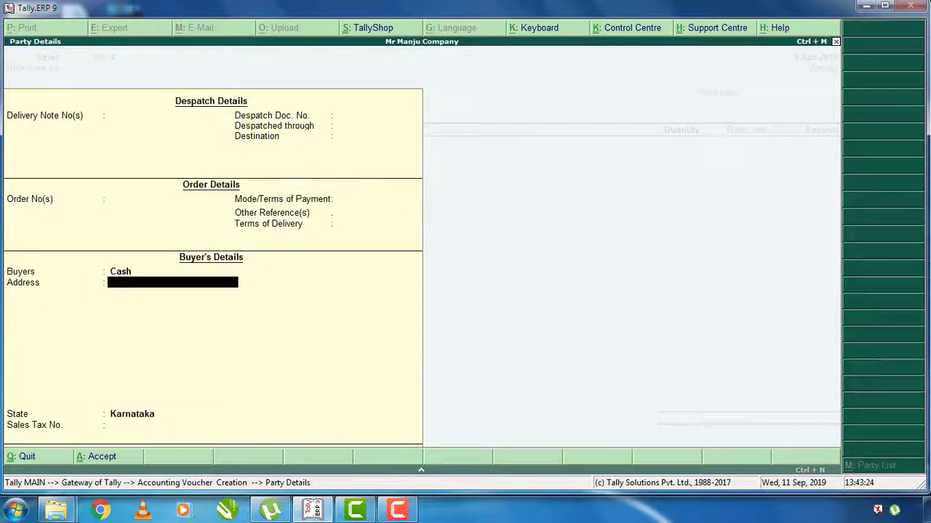
- Set the fourth sales voucher's price level to Custormer Price and its sales ledger to Sales
key(Down)
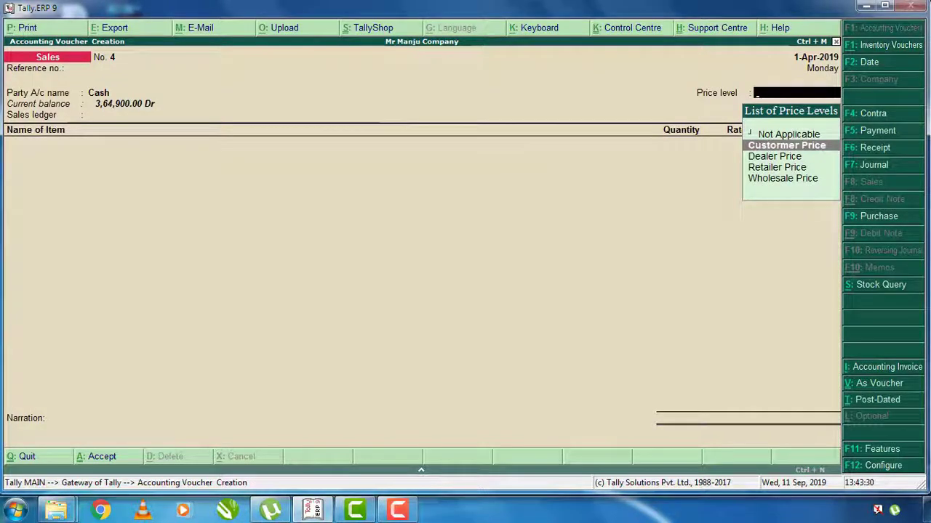
key(Return)
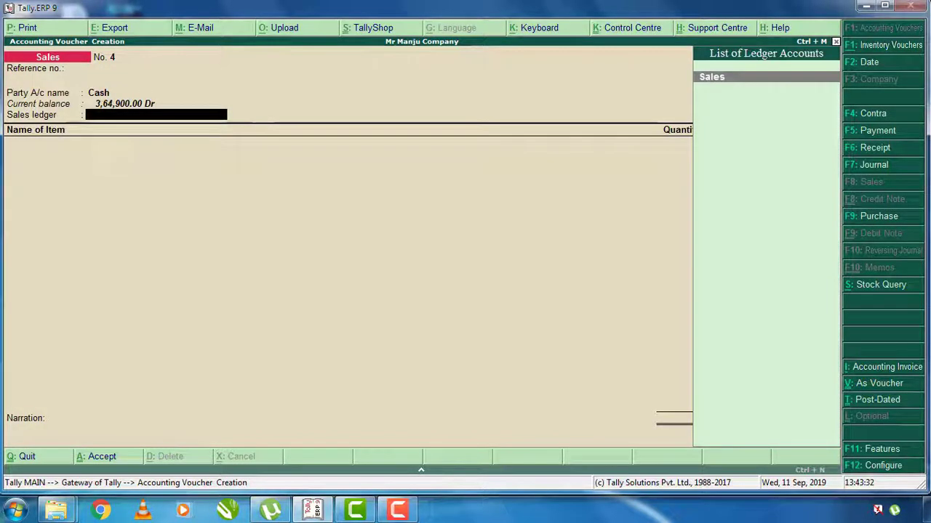
key(Return)
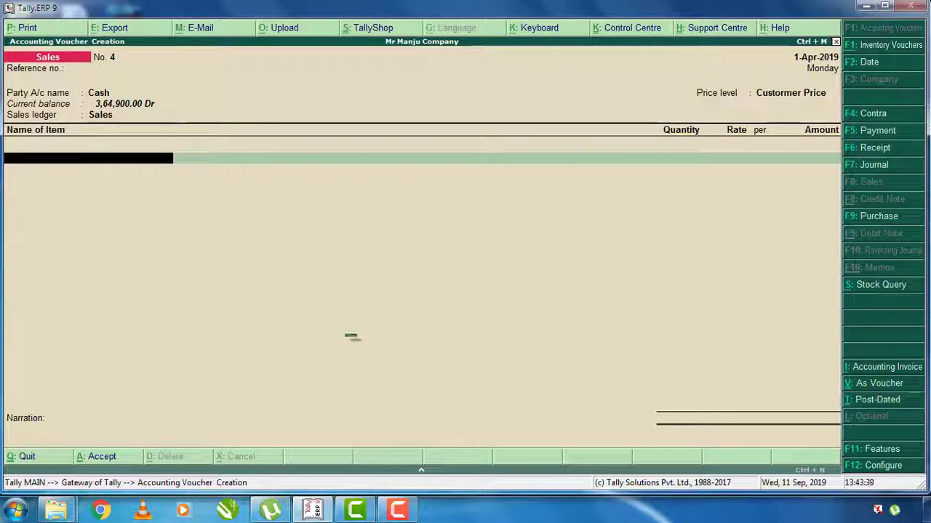
- Add Nokia Mobile to the Custormer Price sales voucher with a quantity of 2 sets at a rate of 9,200
text(N)
key(Return)
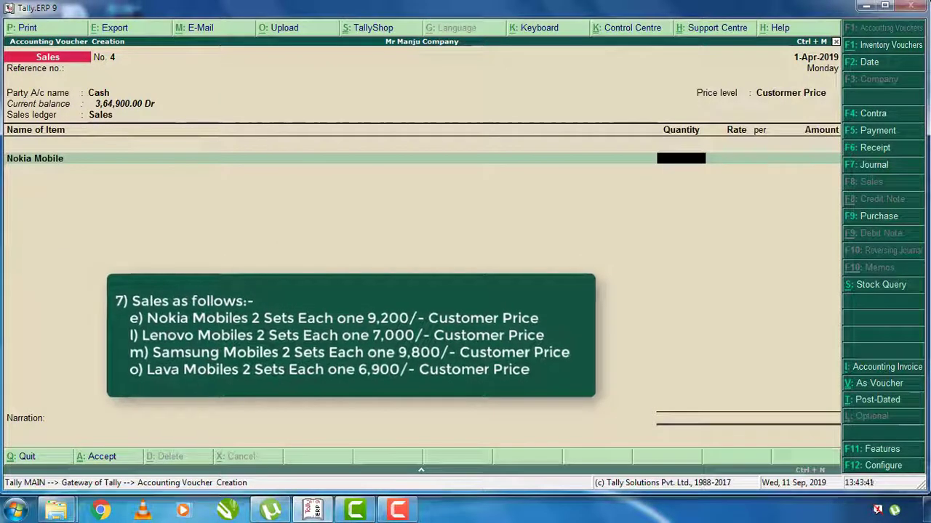
text(2)
key(Return)
text(9,2)
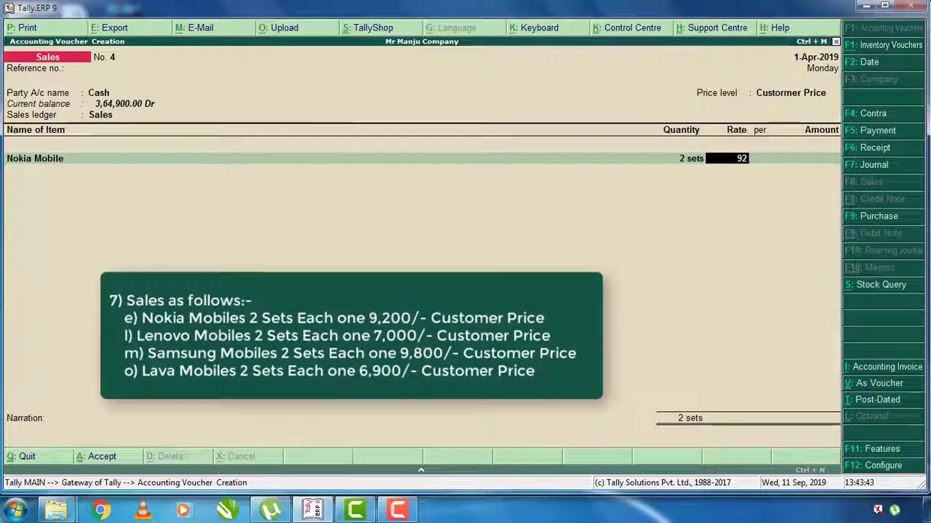
text(00)
key(Return)
key(Return)
key(Return)
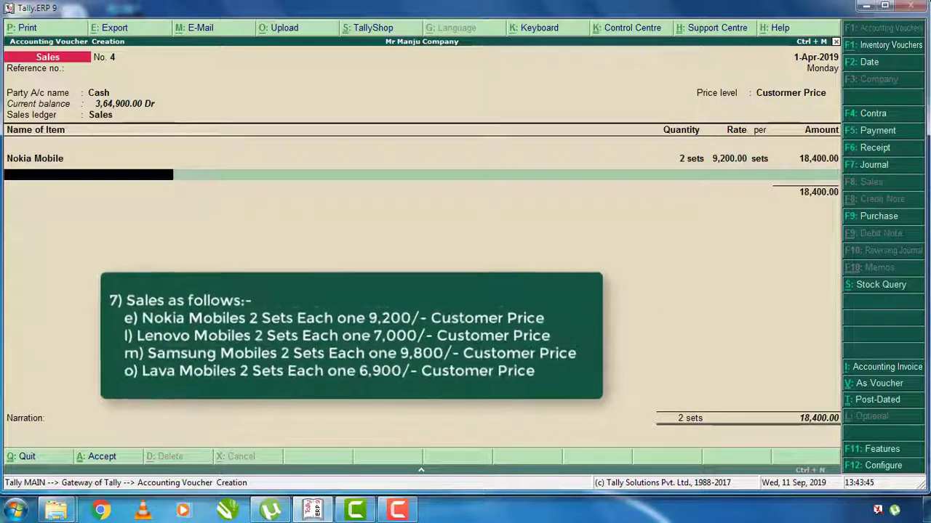
- Add Lenovo Mobile to the Custormer Price sales voucher with a quantity of 4 sets at a rate of 7,500
text(Le)
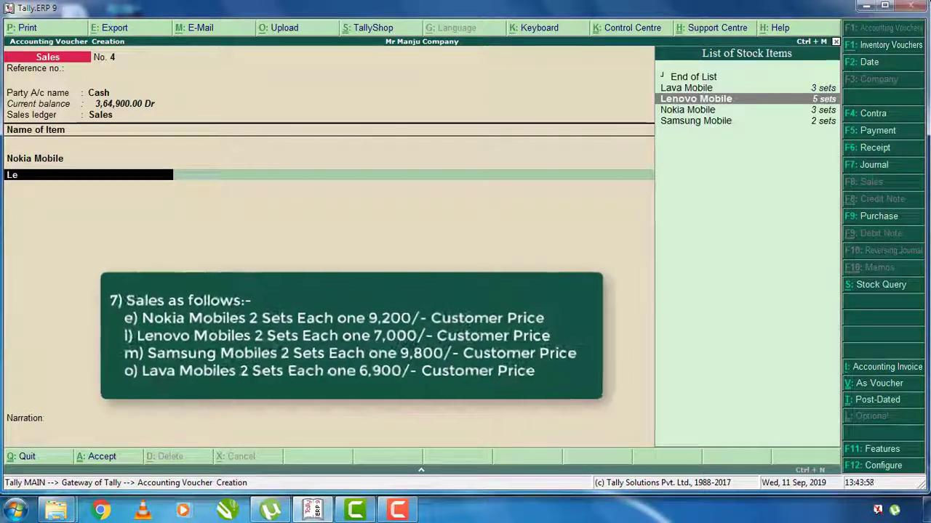
key(Return)
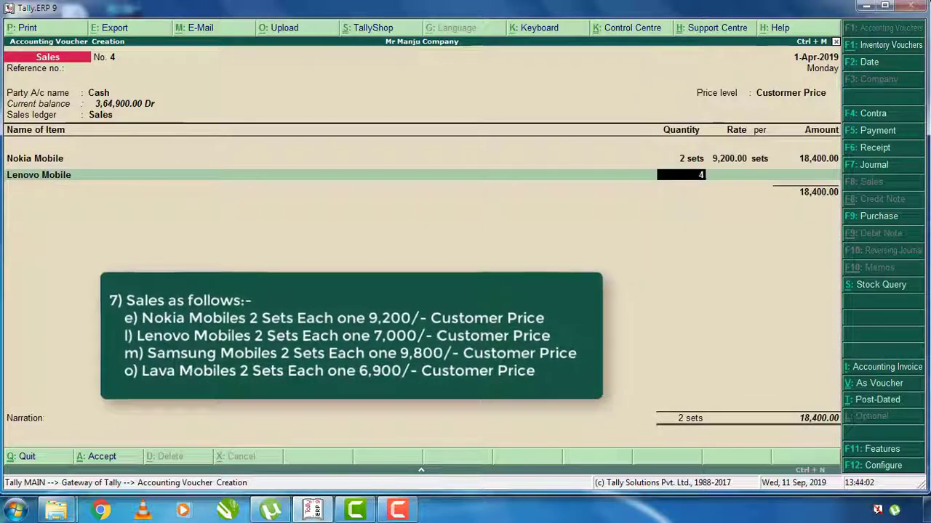
text(4)
key(Return)
text(7500)
key(Return)
key(Return)
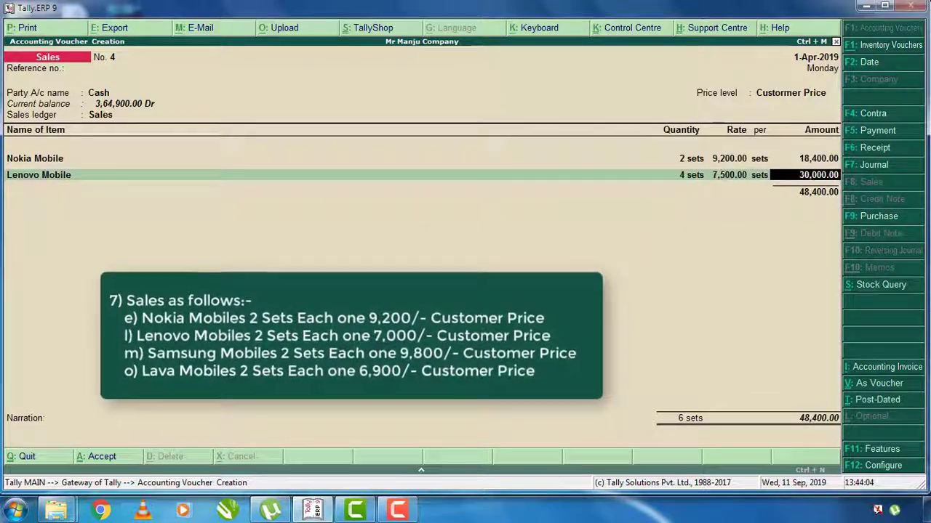
- Add Samsung Mobile to the Custormer Price sales voucher with a quantity of 2 sets at a rate of 9,800
text(Sa)
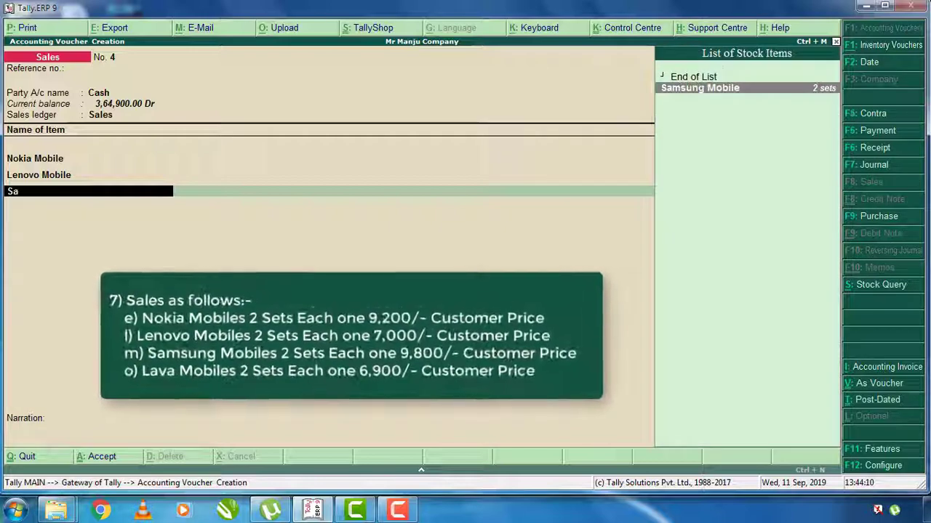
key(Return)
text(2)
key(Return)
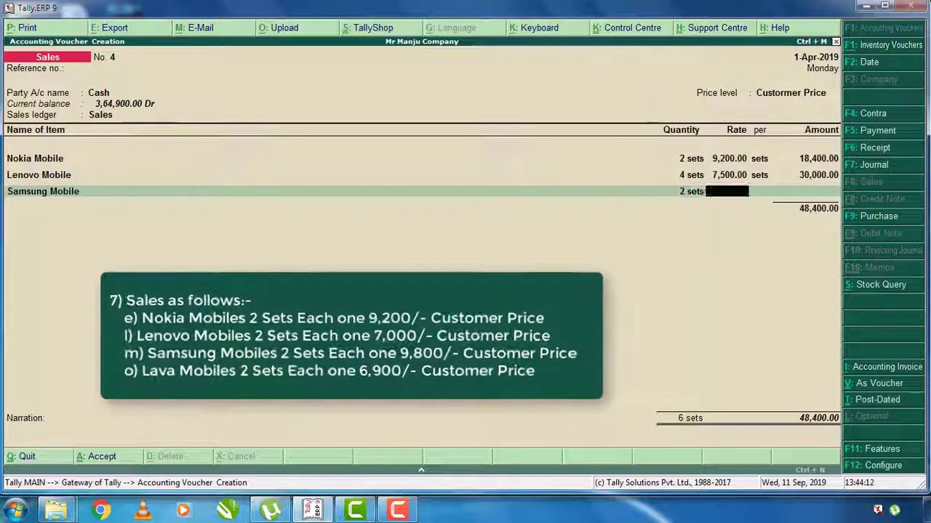
text(9800)
key(Return)
key(Return)
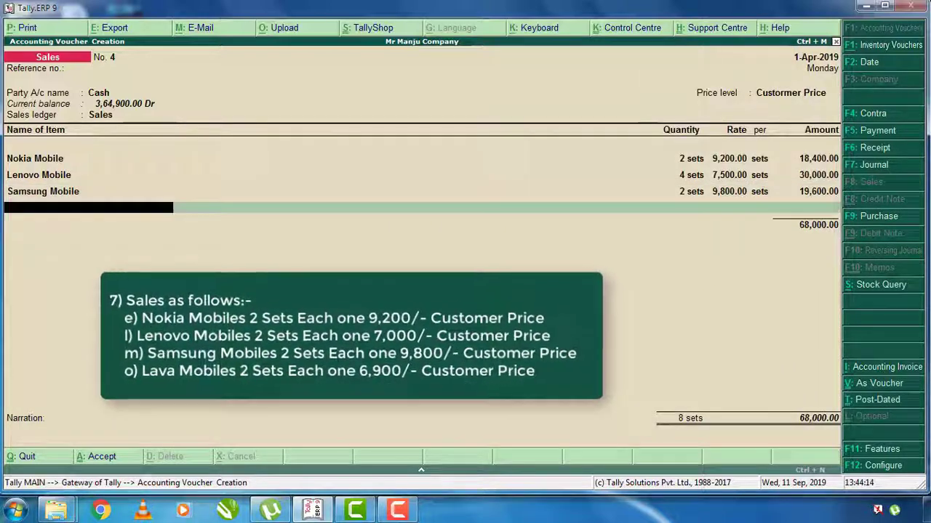
- Add Lava Mobile to the Custormer Price sales voucher with a quantity of 2 sets at a rate of 6,900
text(La)
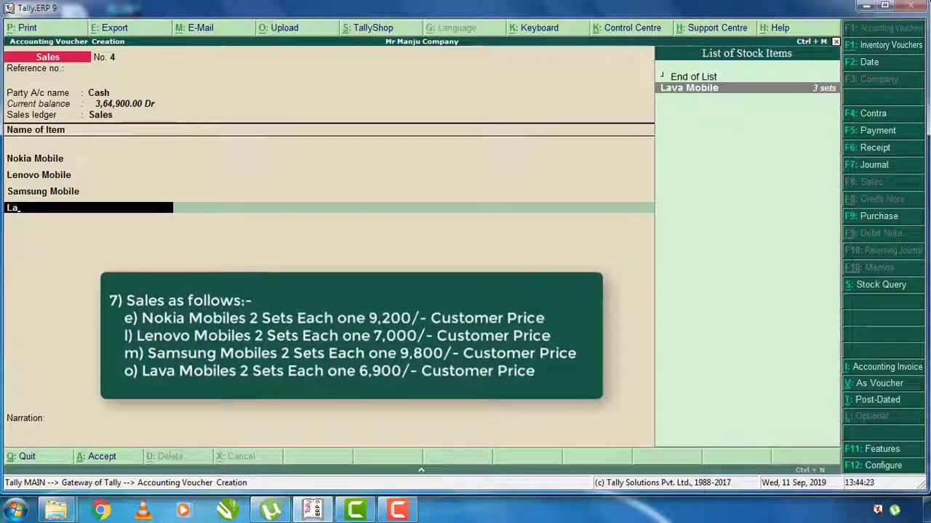
key(Return)
text(2)
key(Return)
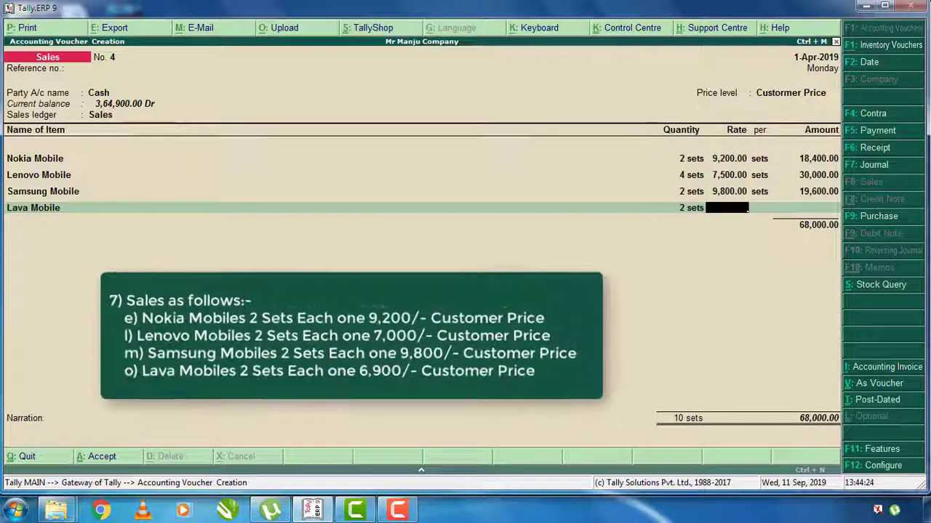
text(6,900)
key(Return)
key(Return)
key(Return)
- End the item list without a narration and save the Custormer Price sales voucher
key(Return)
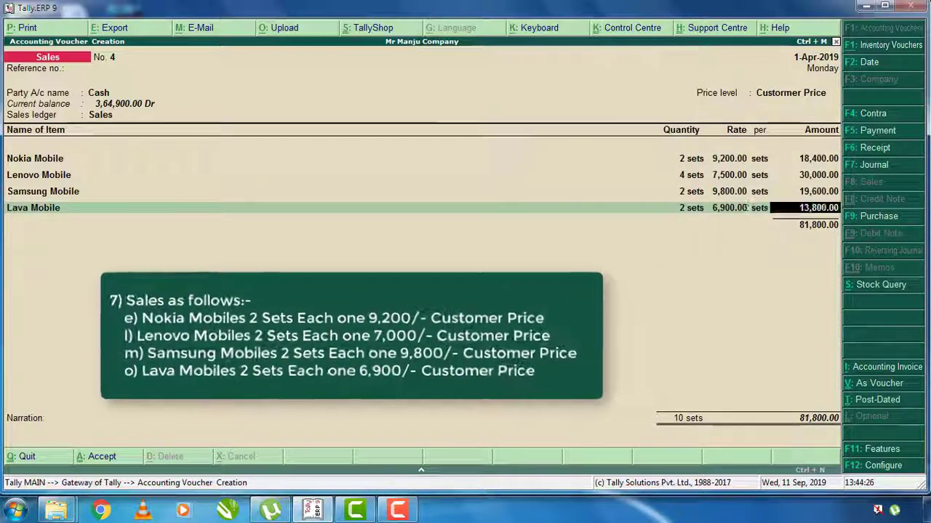
key(Return)
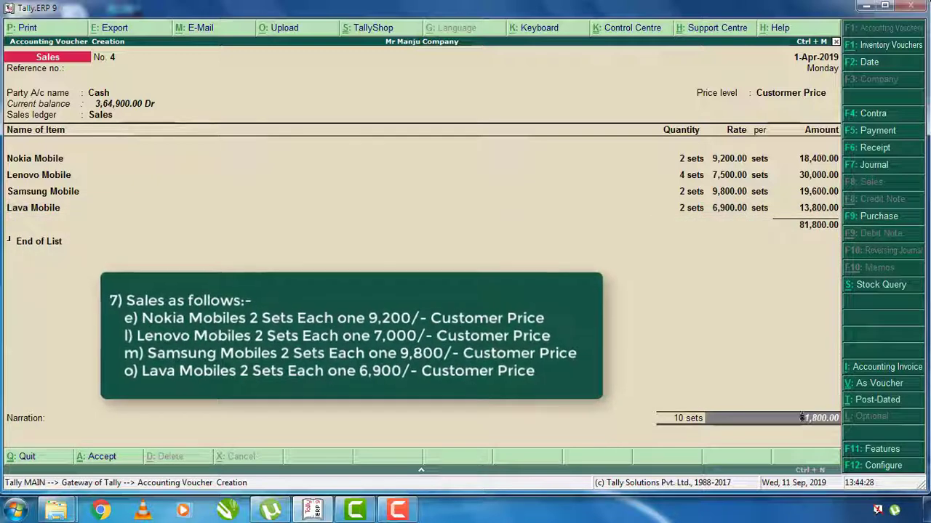
key(Return)
key(Return)
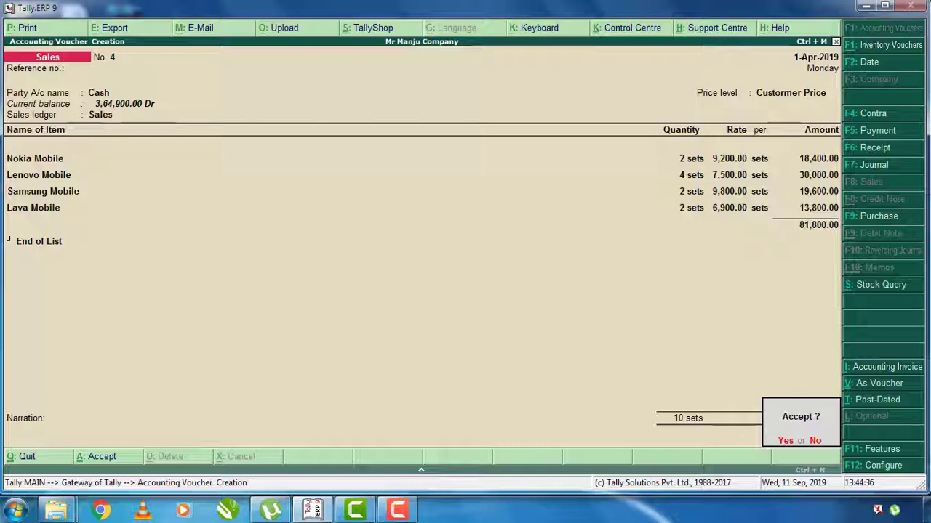
key(y)
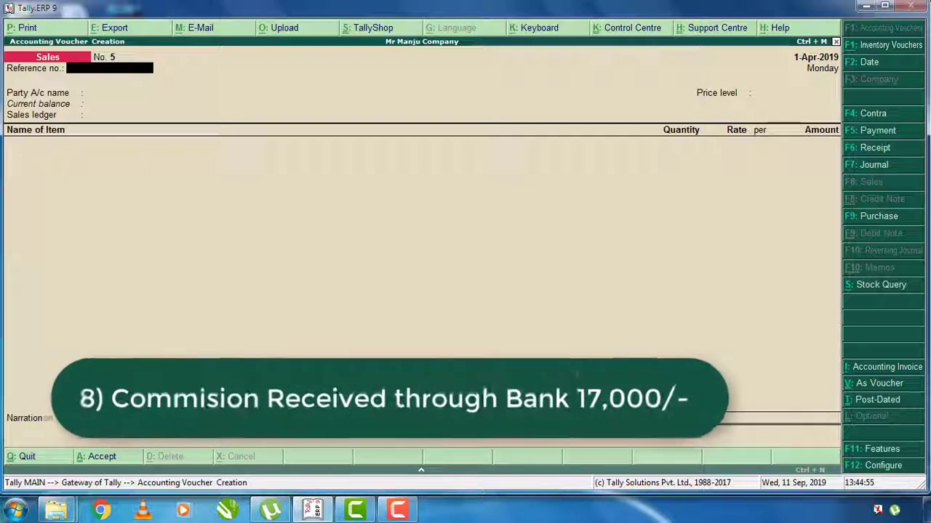
- Start a receipt voucher with Andra Bank as the receiving account
key(F6)
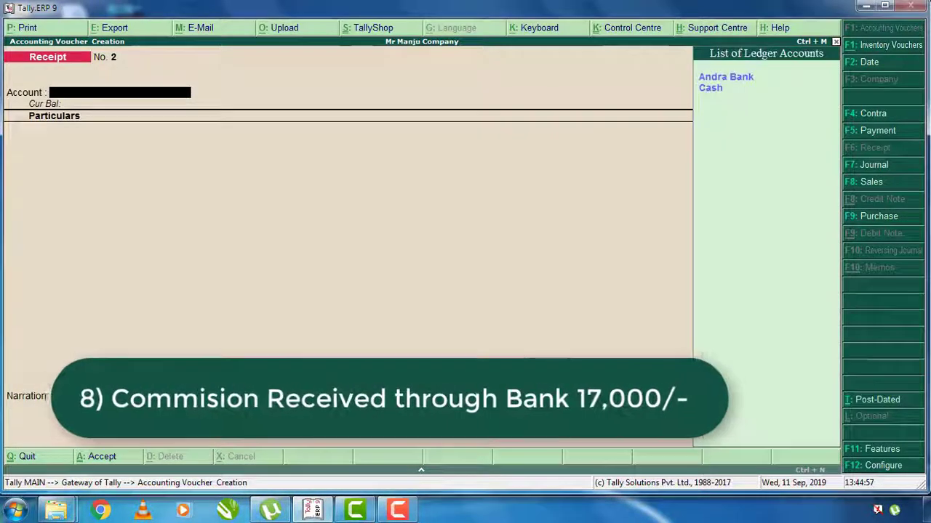
key(Down)
key(Up)
key(Return)
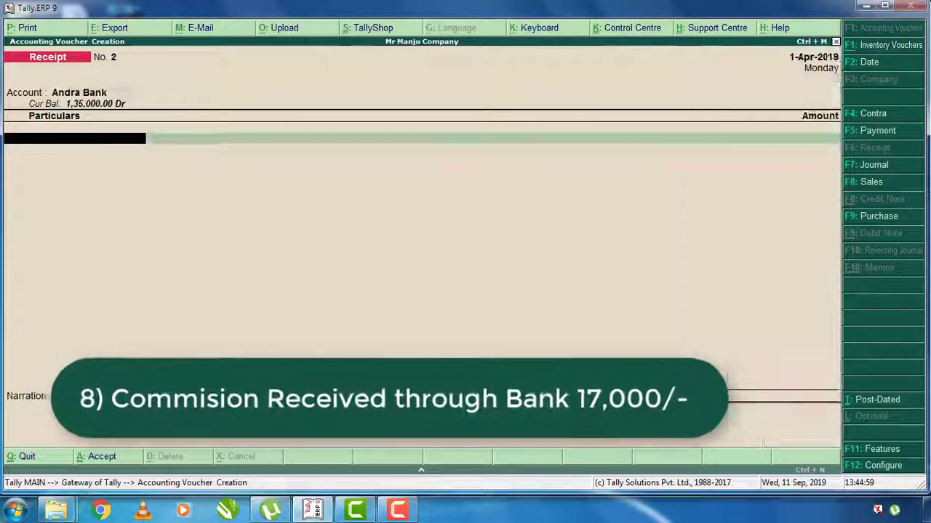
- Credit the Commision Recieved ledger with 17,000 in the Andra Bank receipt voucher
text(C)
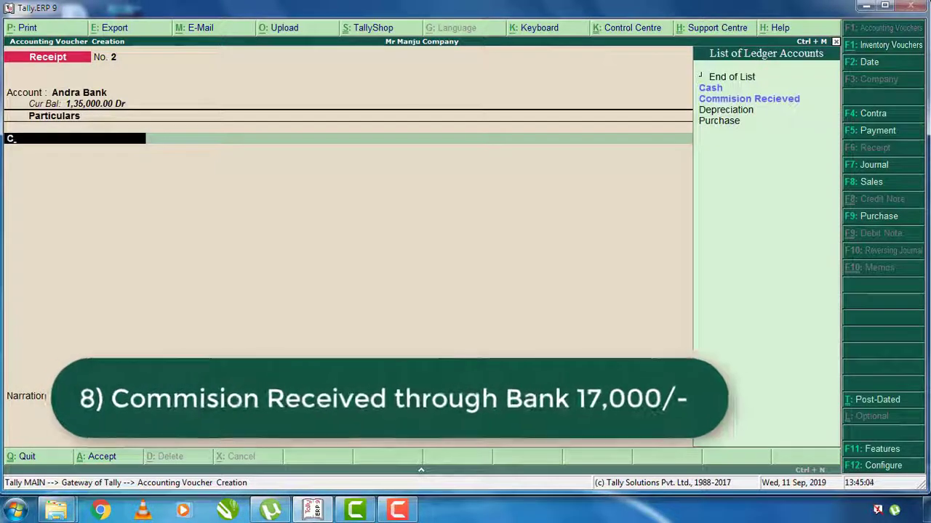
text(o)
key(Return)
text(1)
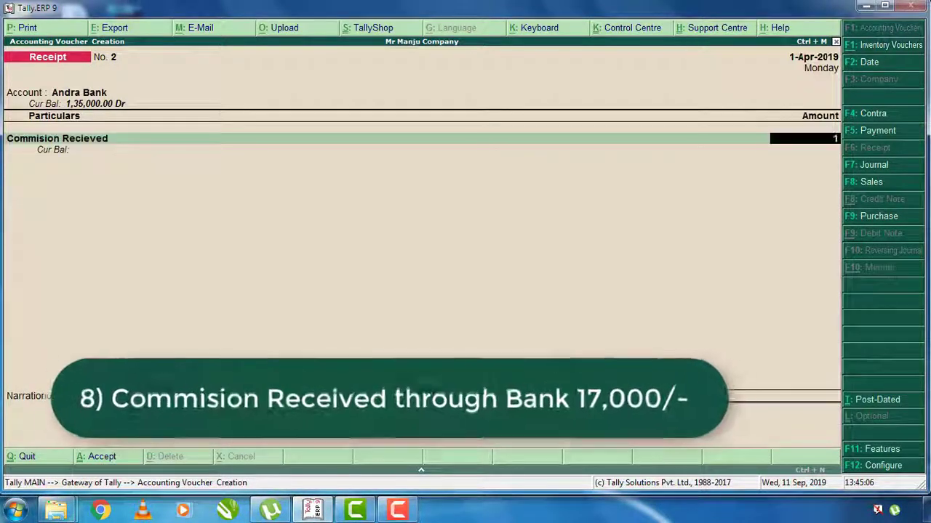
text(7,00000)
key(Return)
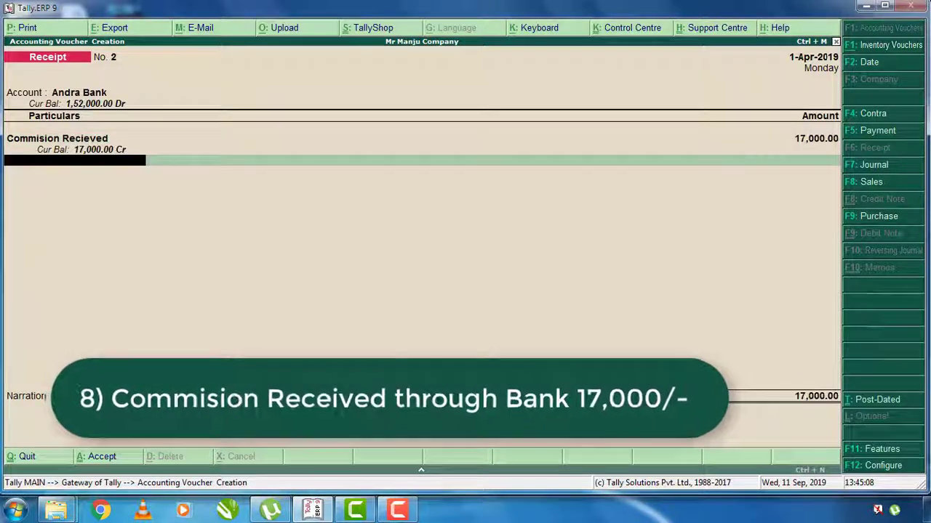
- Save the commission receipt voucher without a narration and return to the Gateway of Tally
key(Return)
key(Return)
key(Return)
key(Return)
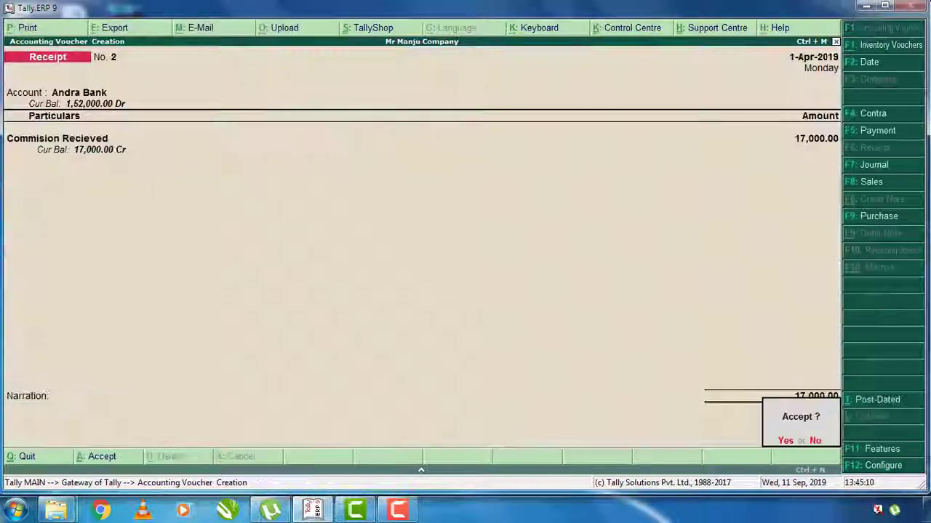
key(Return)
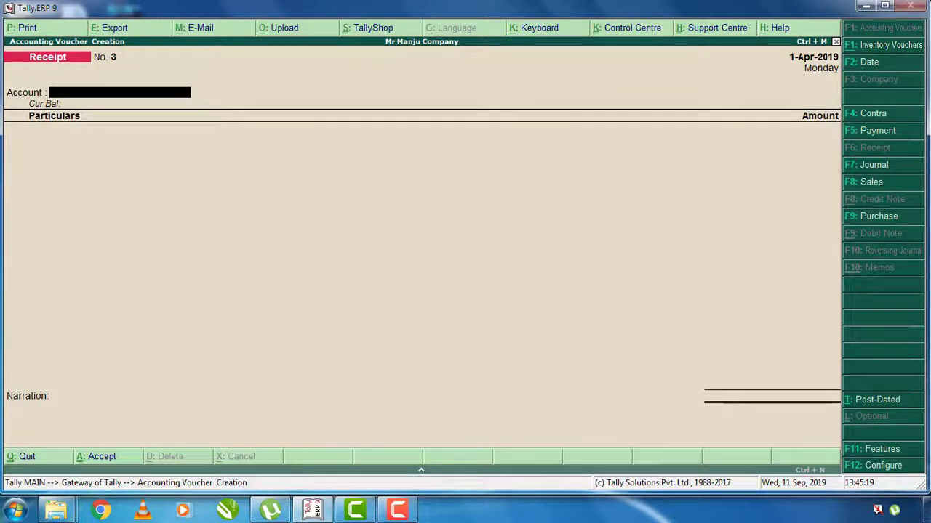
key(Escape)
key(Return)
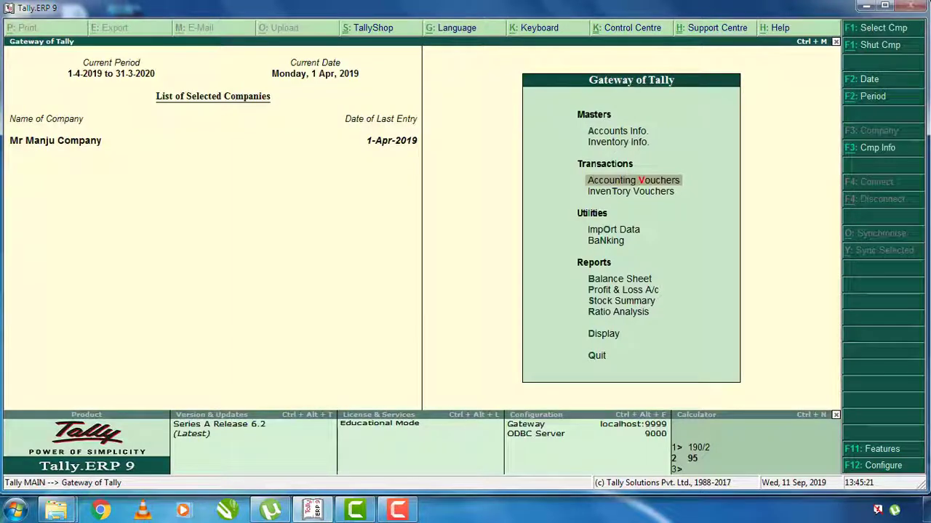
- Open the Balance Sheet report and go through its liabilities down to Profit & Loss A/c
key(Down)
key(Down)
key(Down)
key(Down)
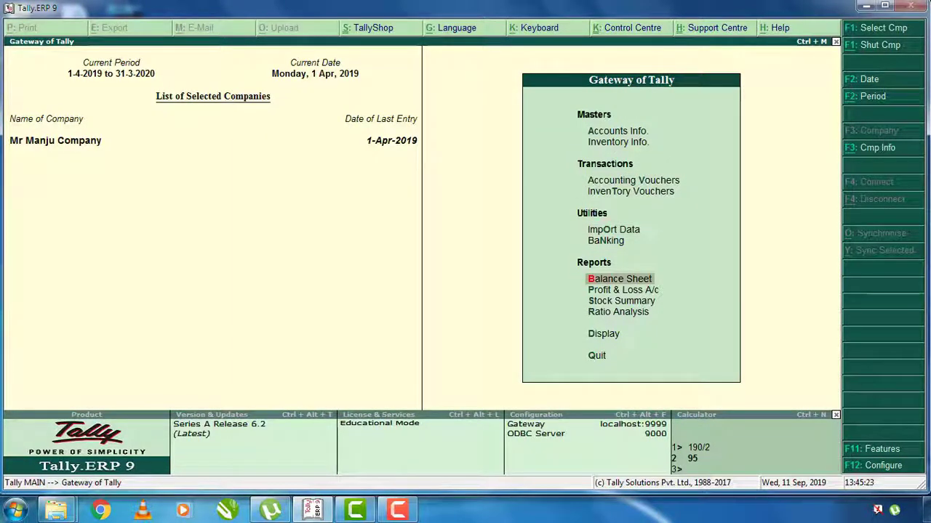
key(Return)
key(Down)
key(Down)
key(Down)
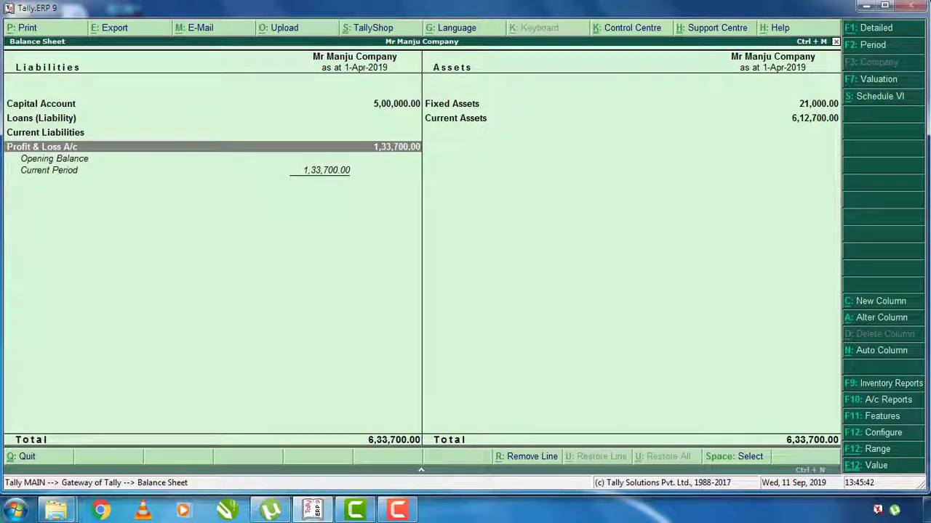
- Open the Current Assets group summary from the Balance Sheet and review its closing stock, cash-in-hand and bank accounts
key(Up)
key(Right)
key(Return)
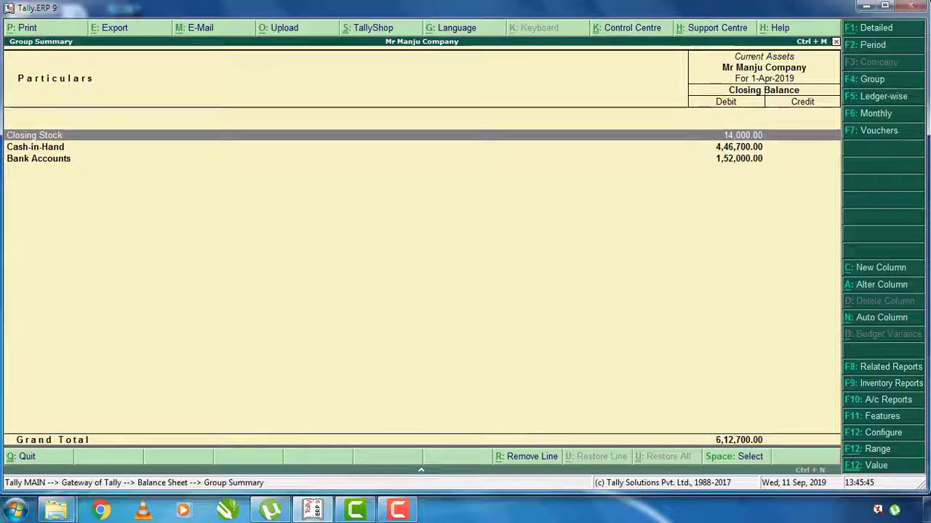
key(Down)
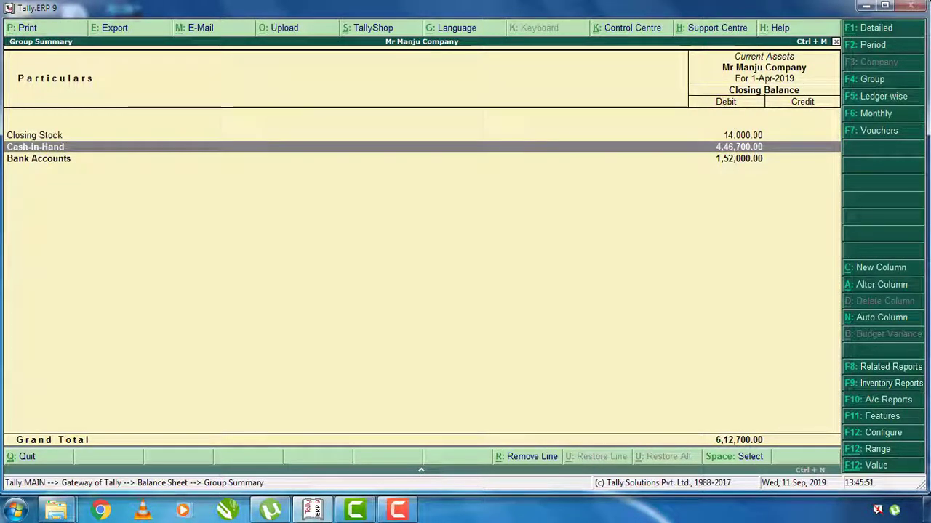
key(Down)
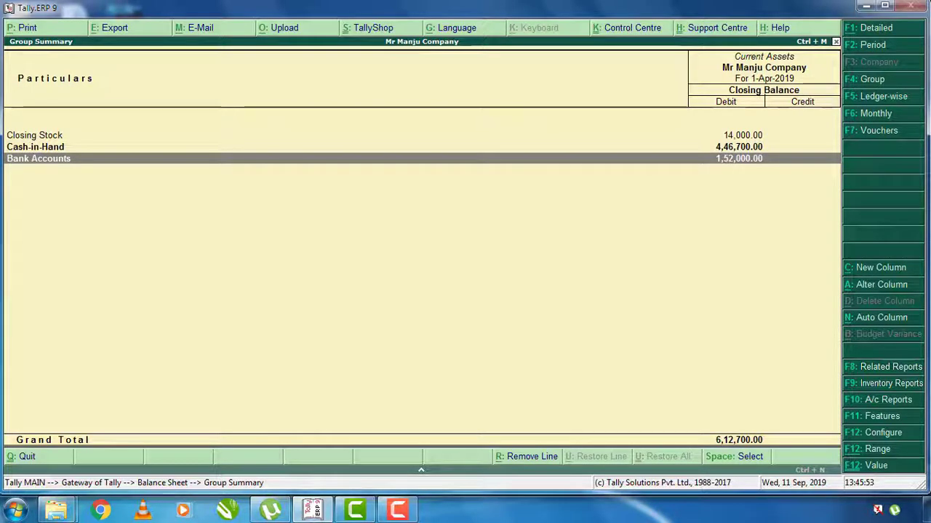